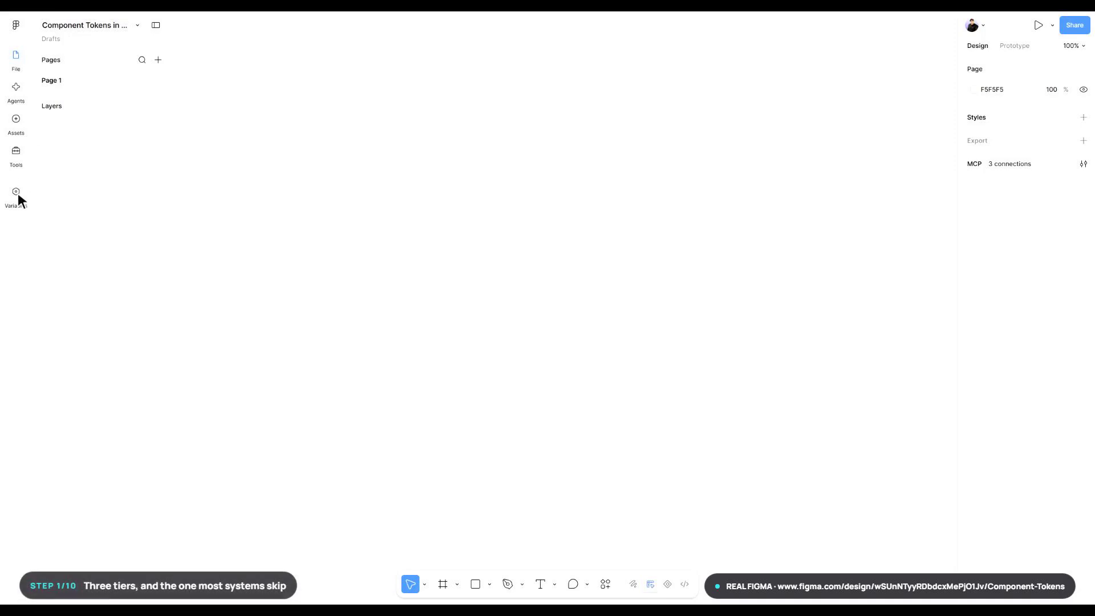
- Create a variable collection named "01 Primitives" and expand the variables view to full size
click(17, 192)
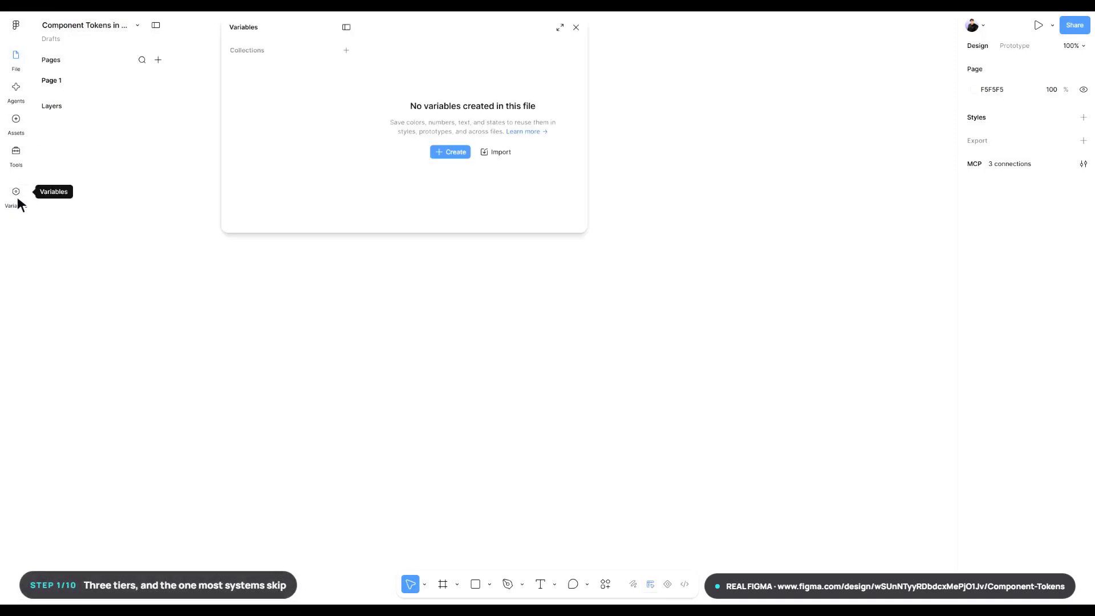
click(347, 50)
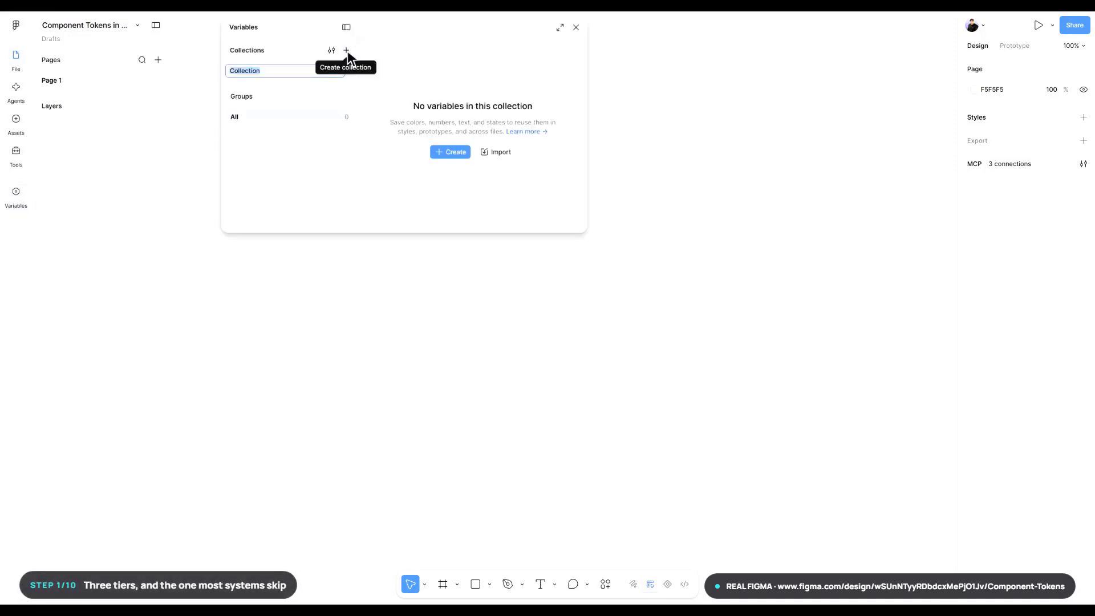
text(01 Primitives)
key(Return)
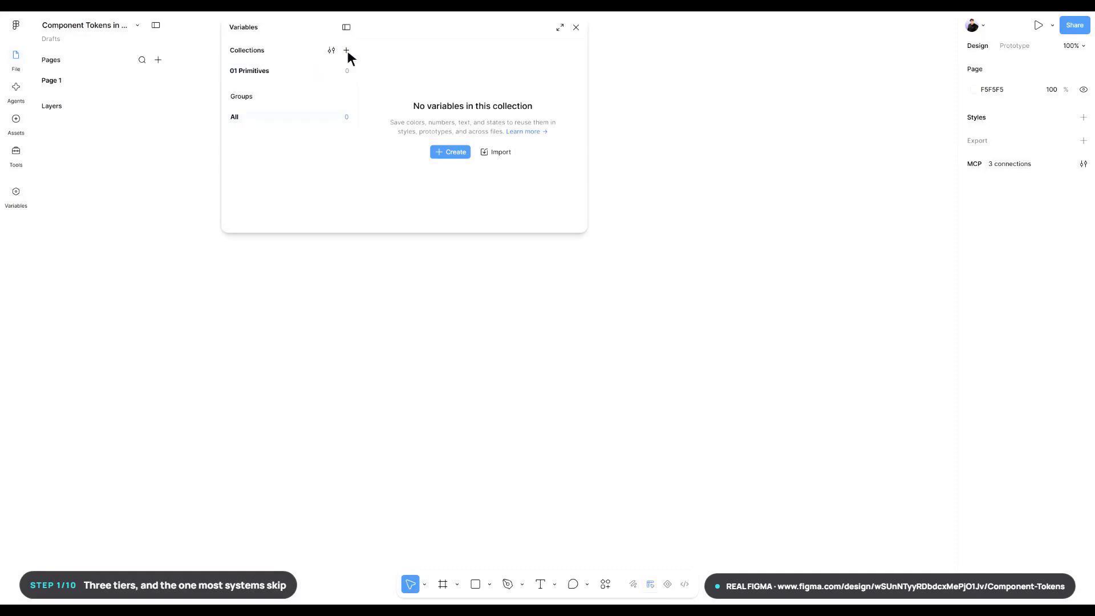
click(561, 28)
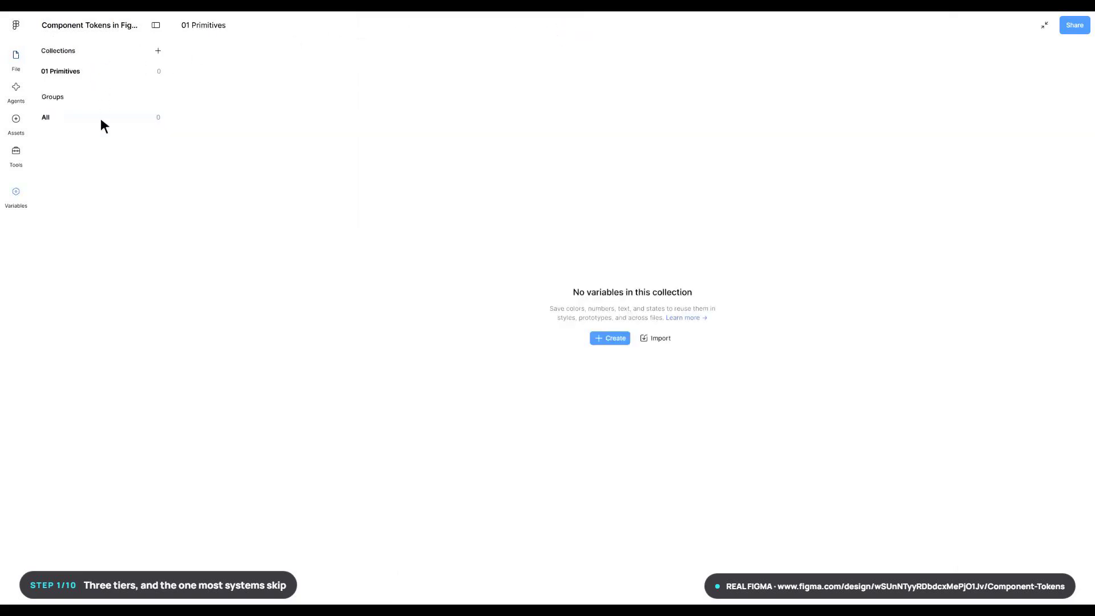
- Add two color variables to the 01 Primitives collection, named color/neutral/50 and color/neutral/900
click(617, 339)
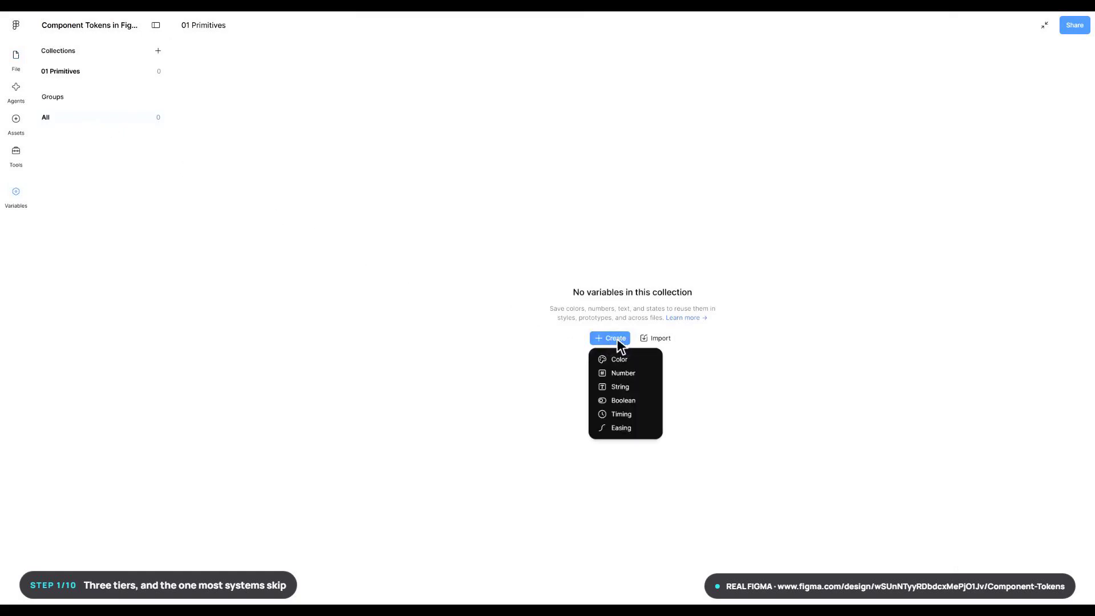
click(614, 360)
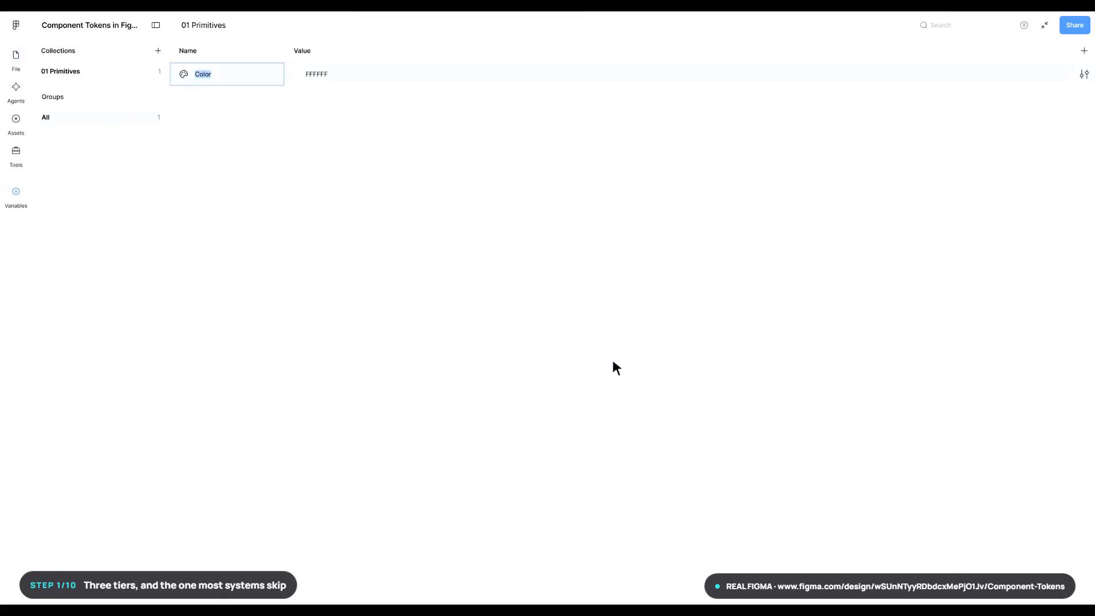
text(color/neutral/50)
key(Return)
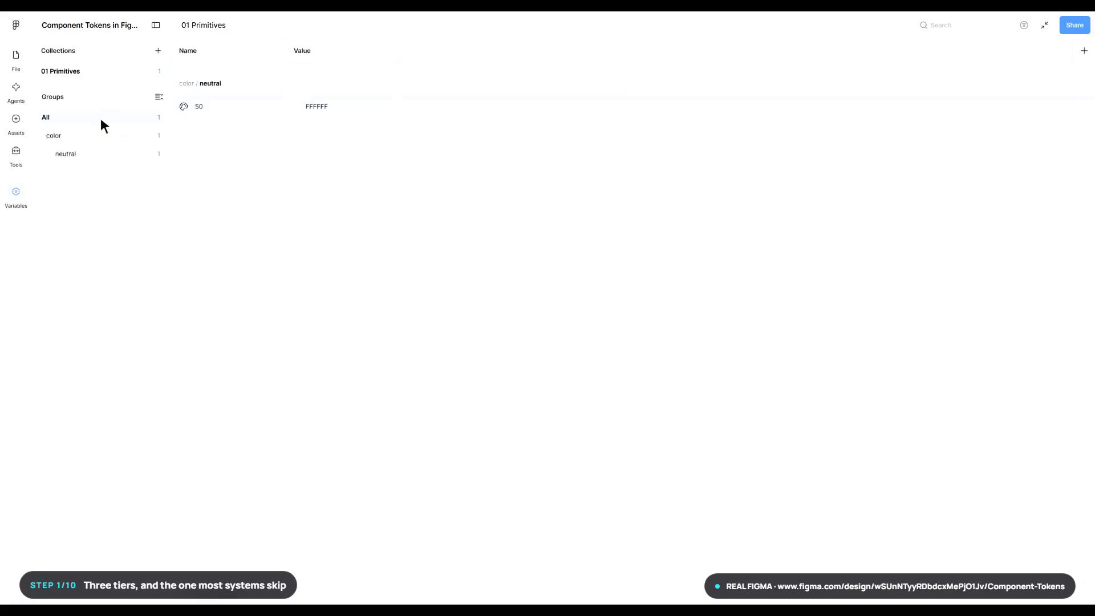
click(221, 599)
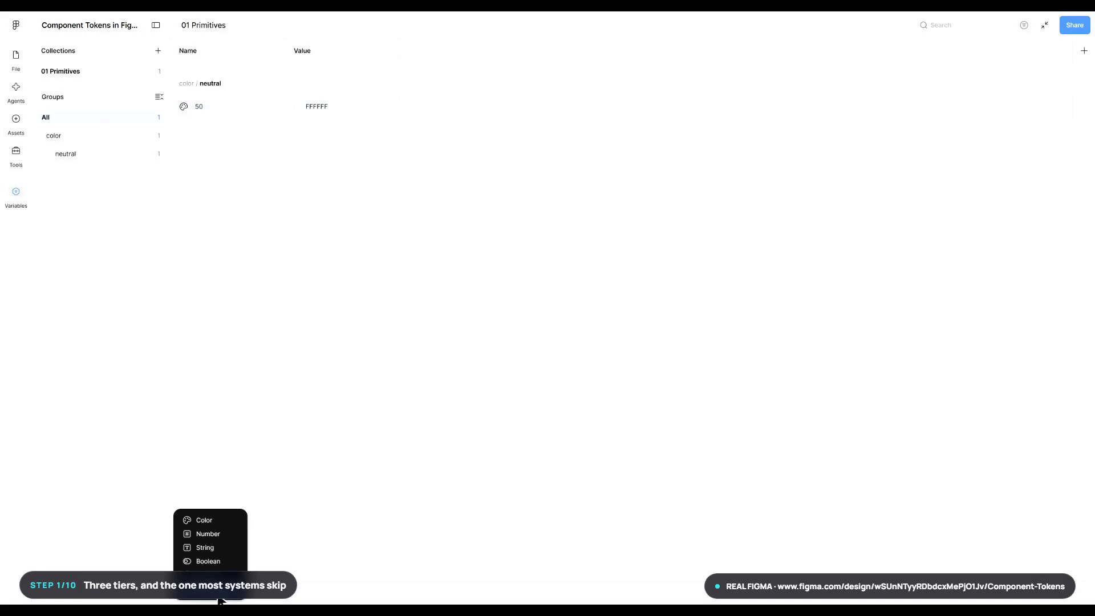
click(197, 520)
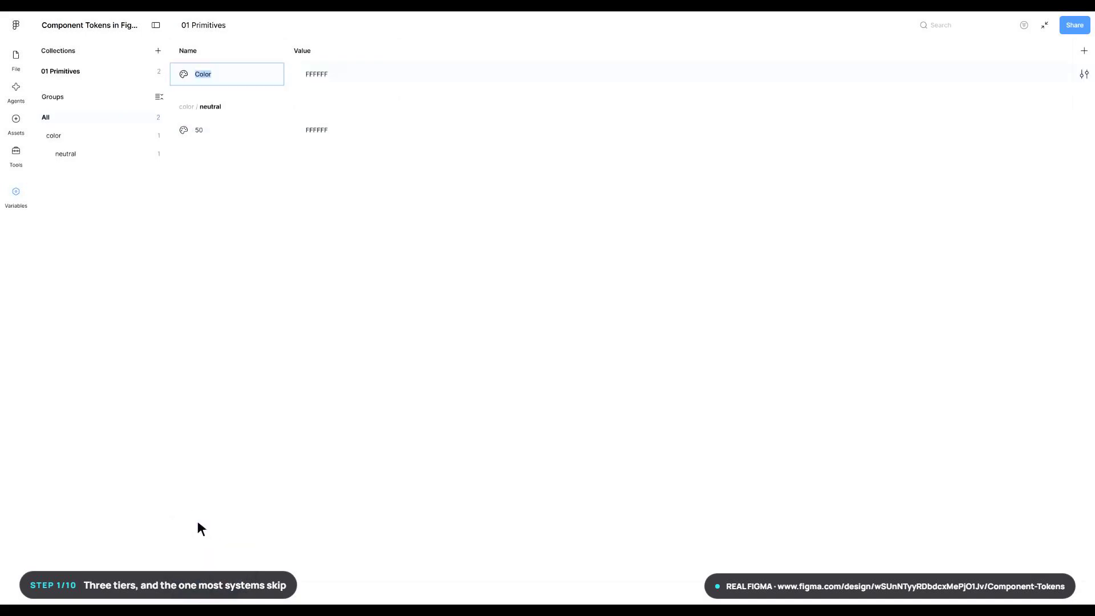
text(color/neutral/900)
key(Return)
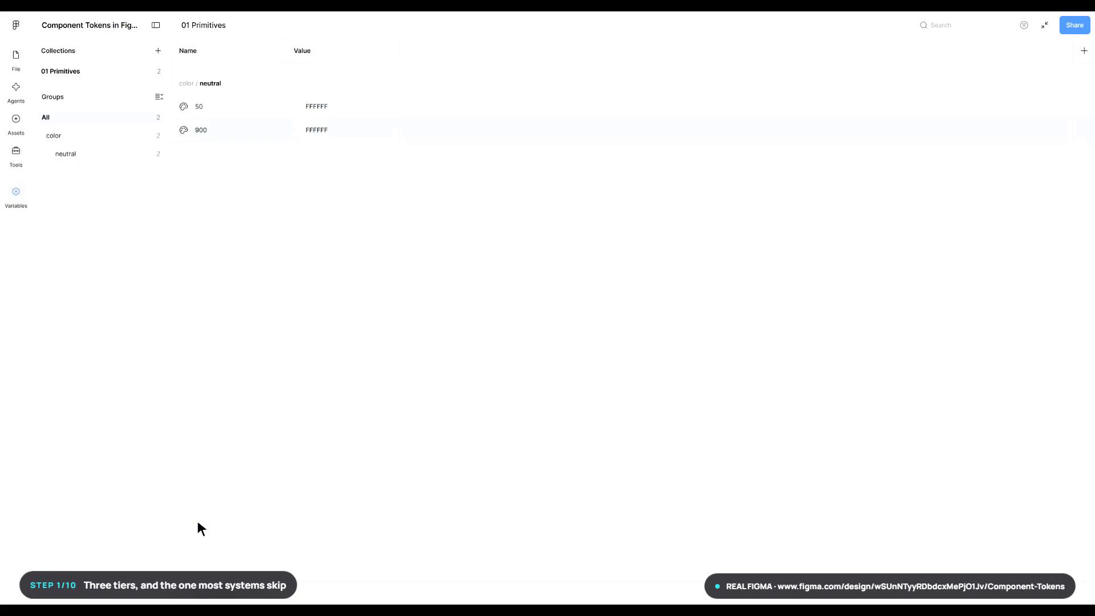
- Add two more color variables to 01 Primitives, named color/blue/100 and color/blue/900
click(221, 599)
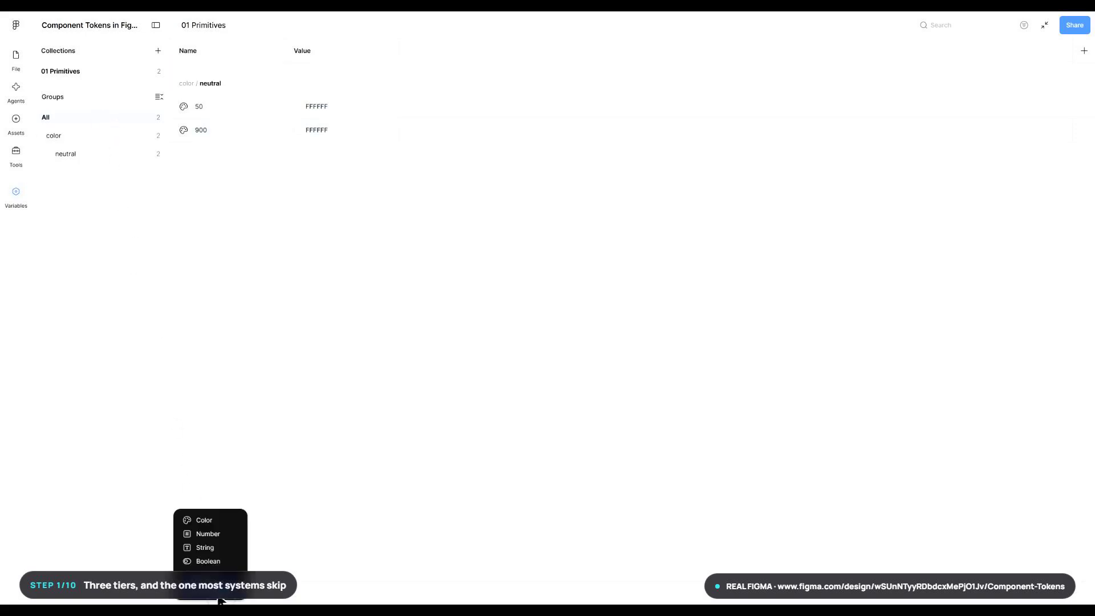
click(198, 520)
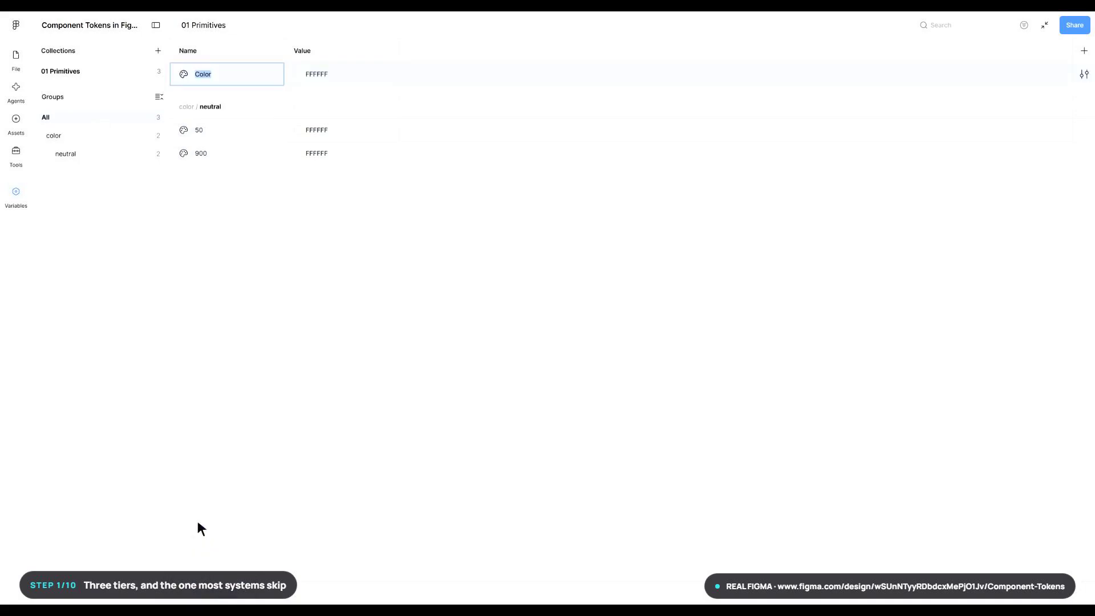
text(color/blue/100)
key(Return)
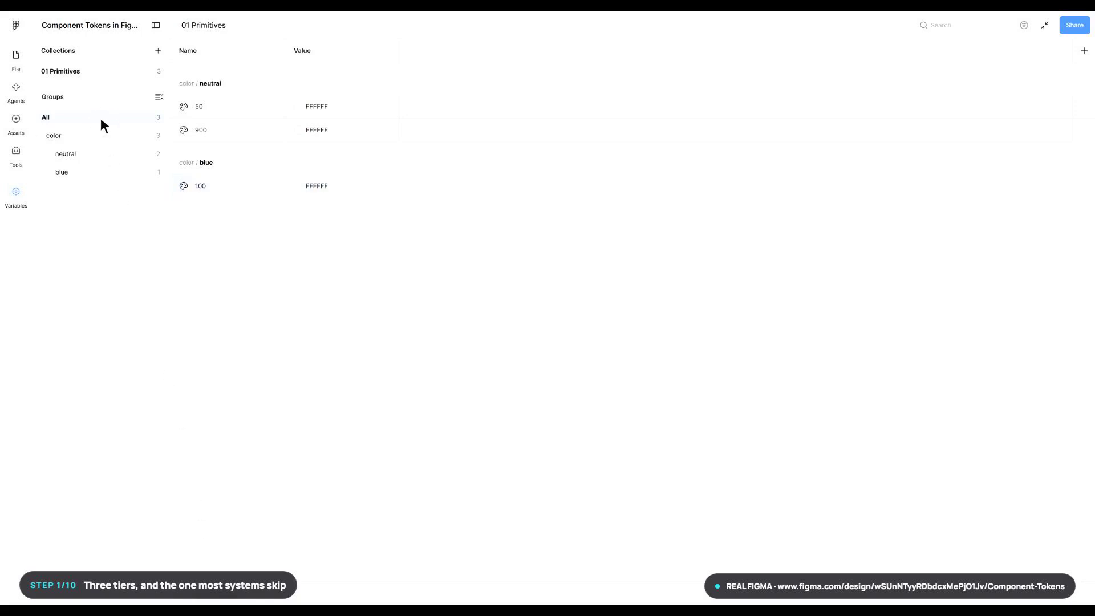
click(220, 599)
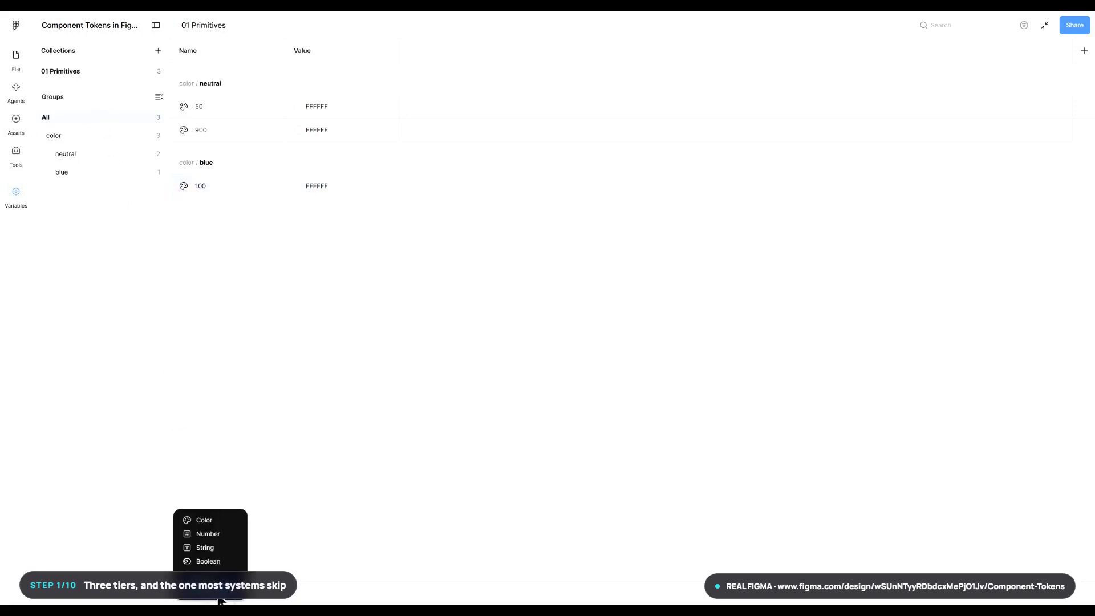
click(198, 520)
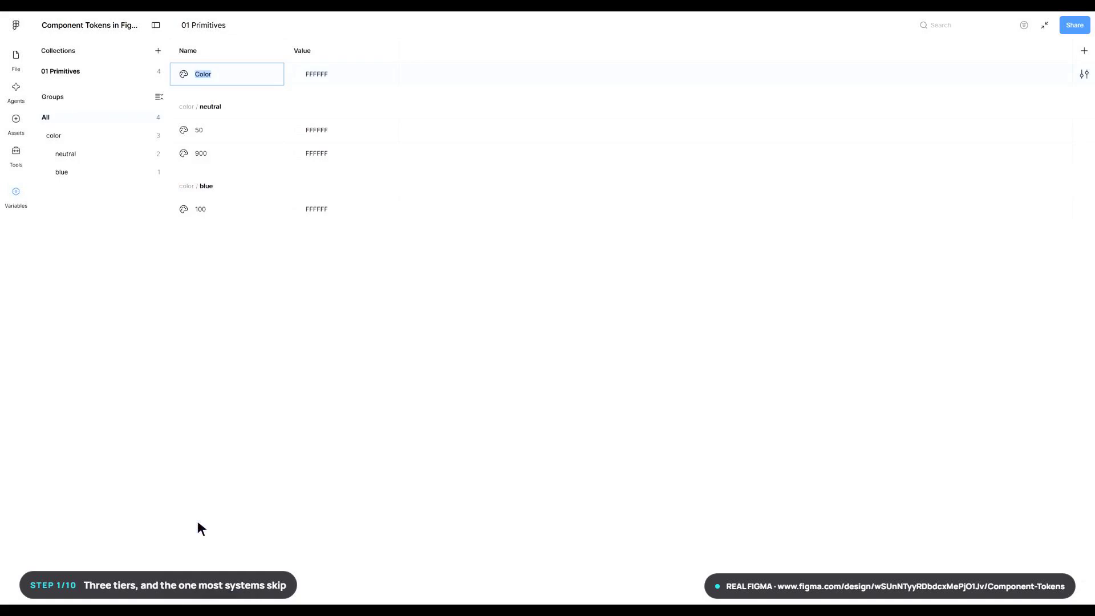
text(color/blue/900)
key(Return)
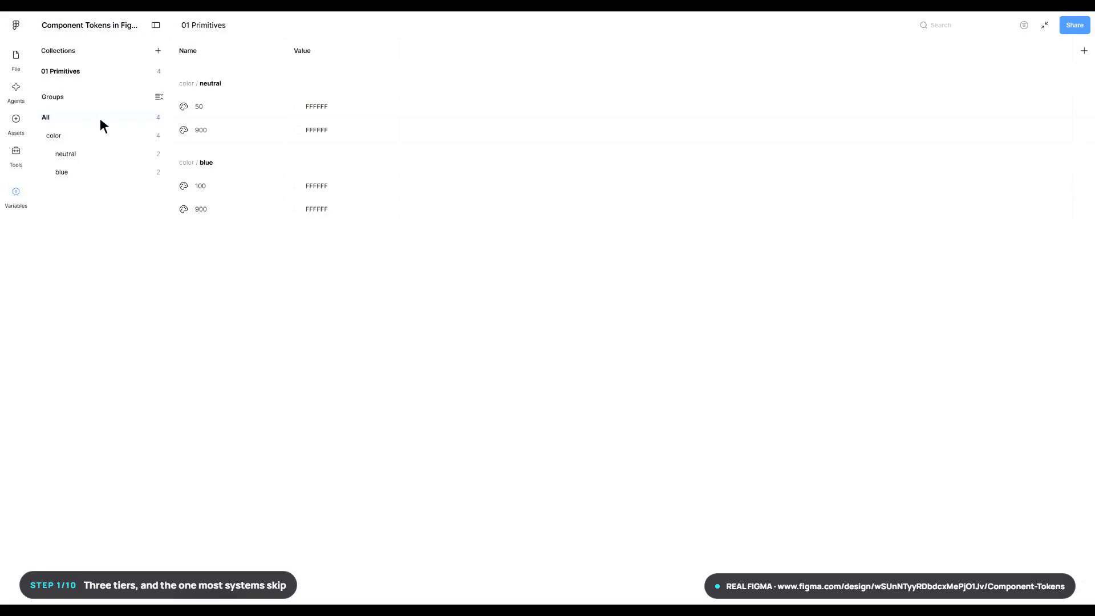
- Add two number variables to 01 Primitives, named font/size/200 and space/200
click(220, 599)
click(203, 535)
text(font/size/200)
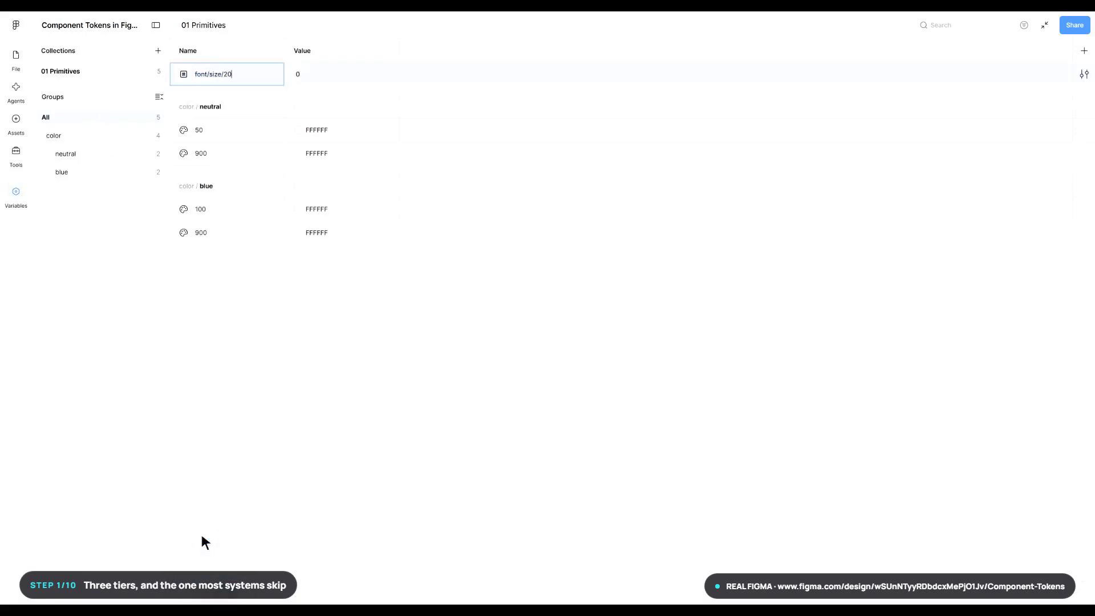
key(Return)
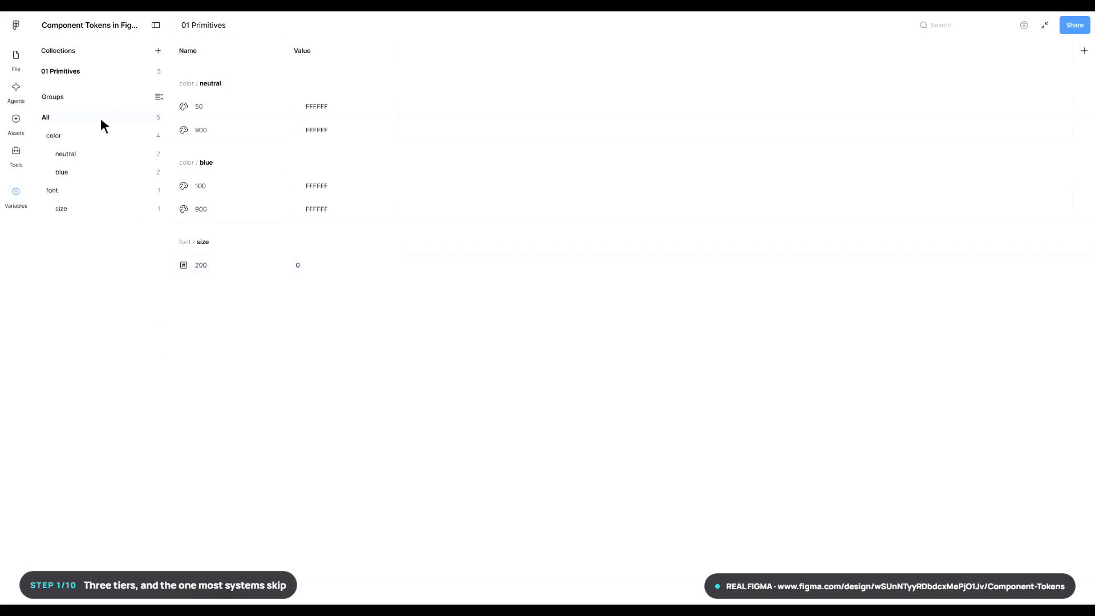
click(220, 599)
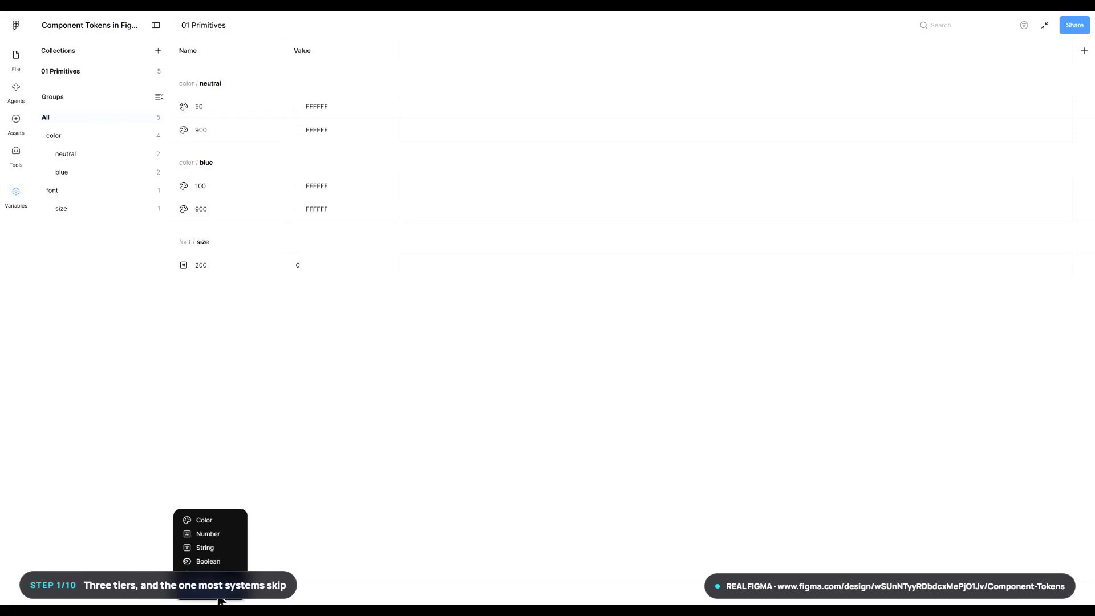
click(203, 534)
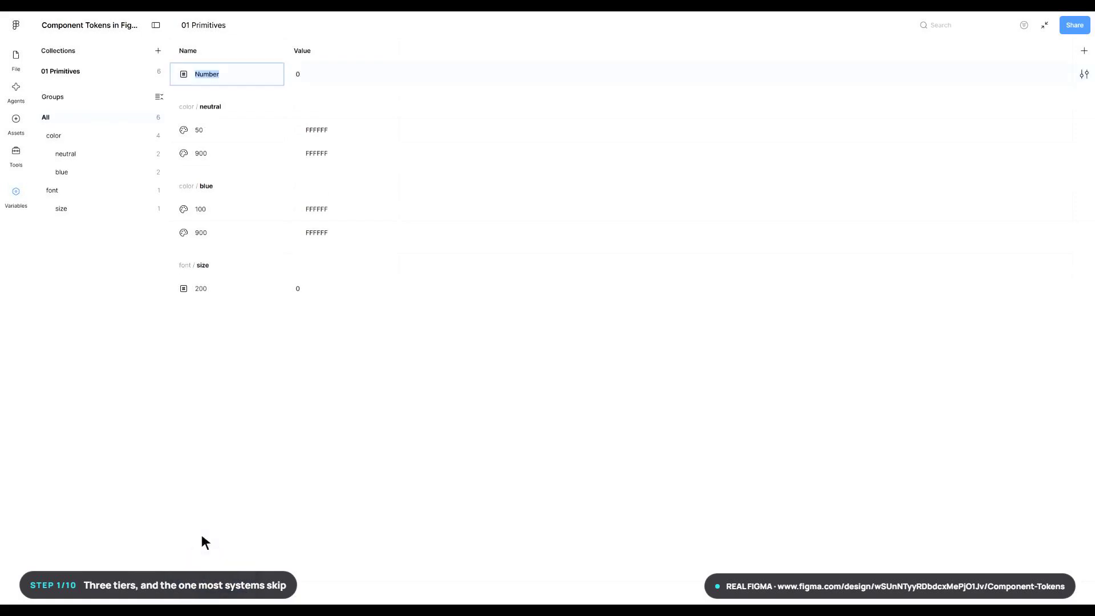
text(space/200)
key(Return)
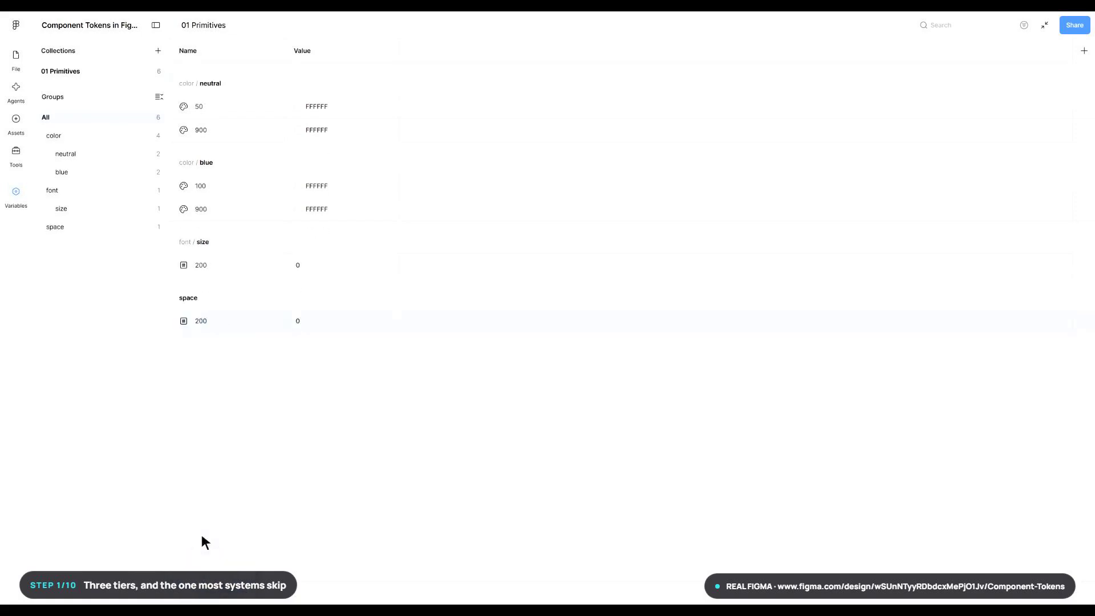
- Create a second variable collection named "02 Semantic Tokens"
click(158, 50)
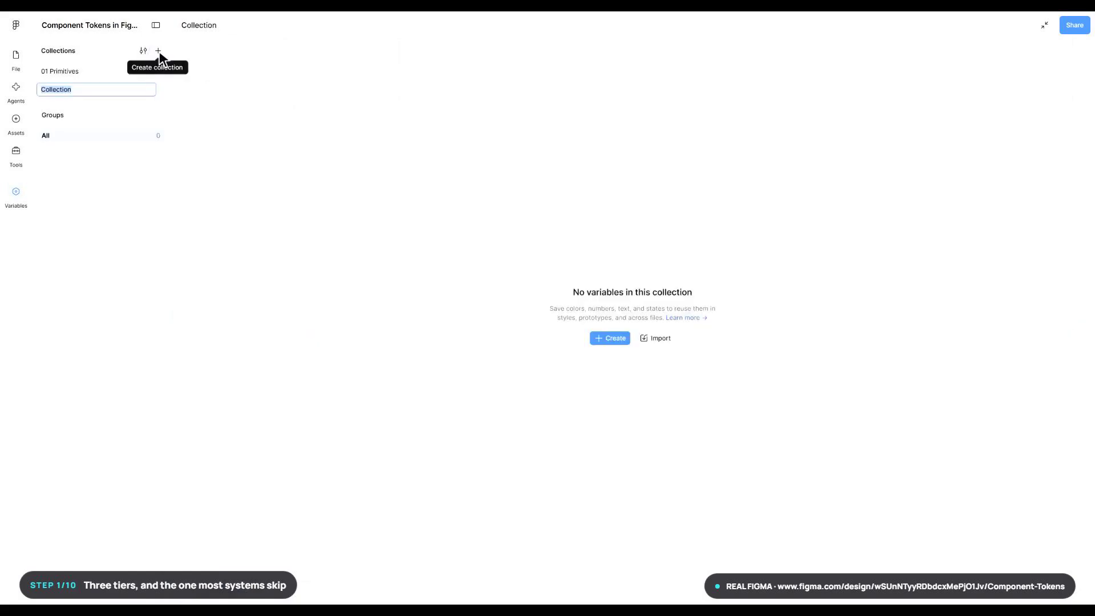
text(02 Semantic Tokens)
key(Return)
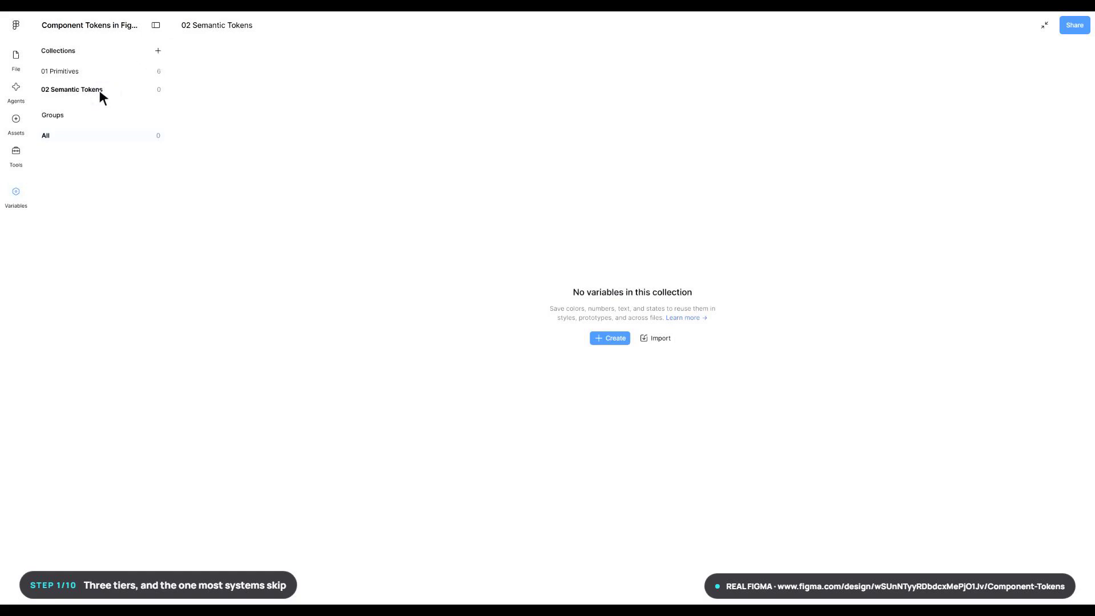
- Add two color variables to the 02 Semantic Tokens collection, named surface/default and surface/raised
click(616, 339)
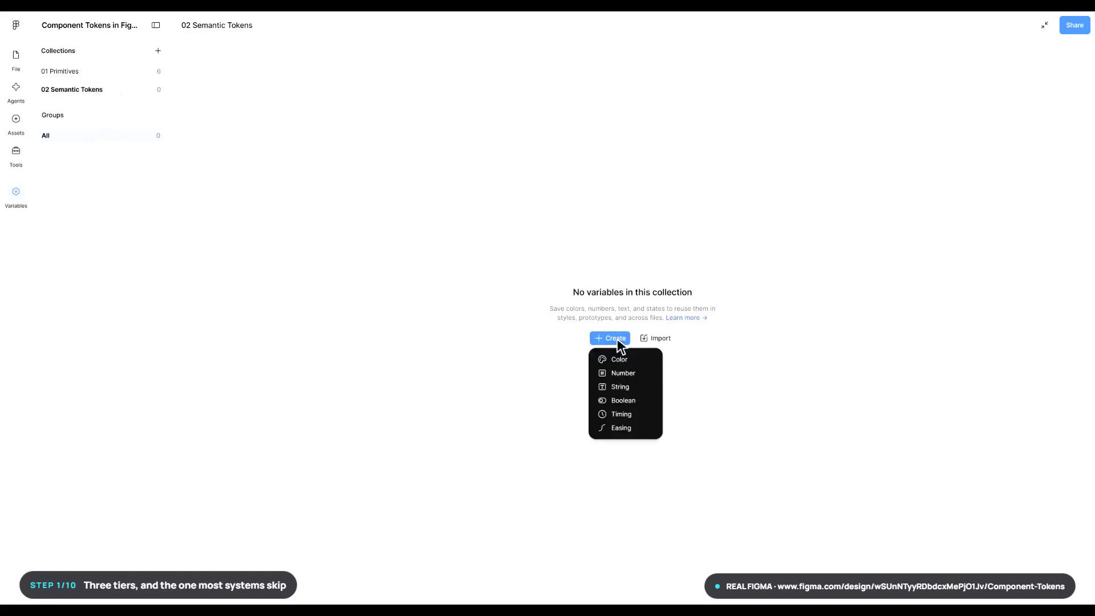
click(614, 361)
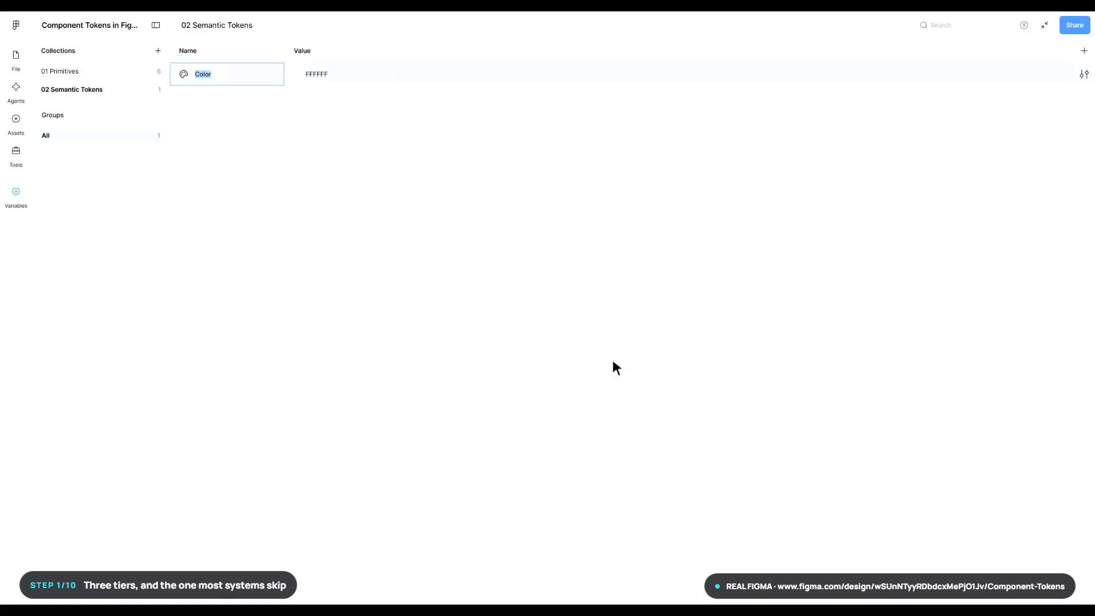
text(surface/default)
key(Return)
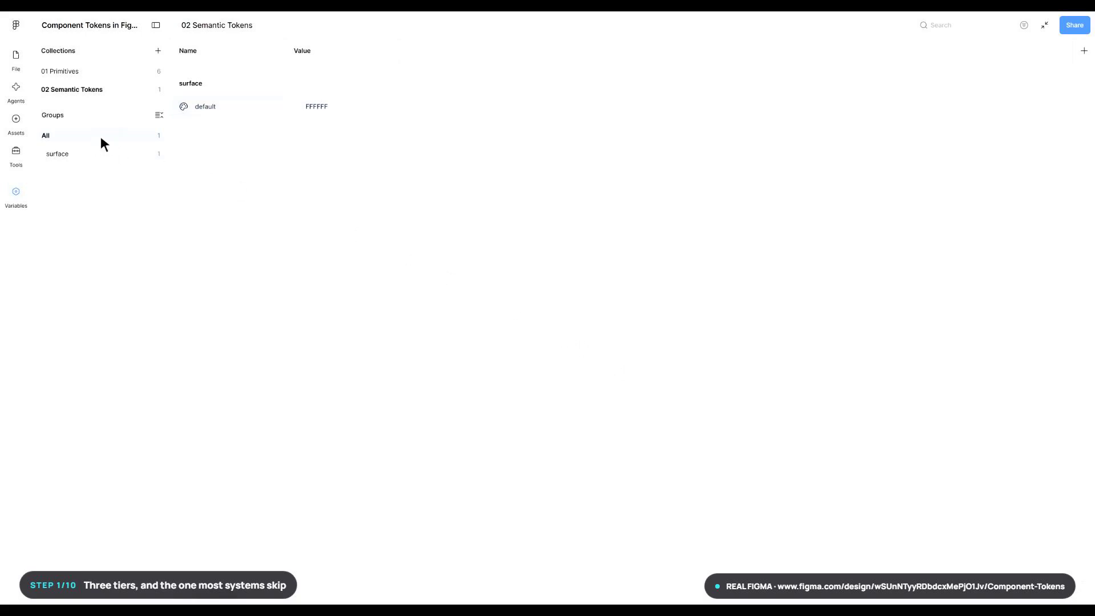
click(220, 599)
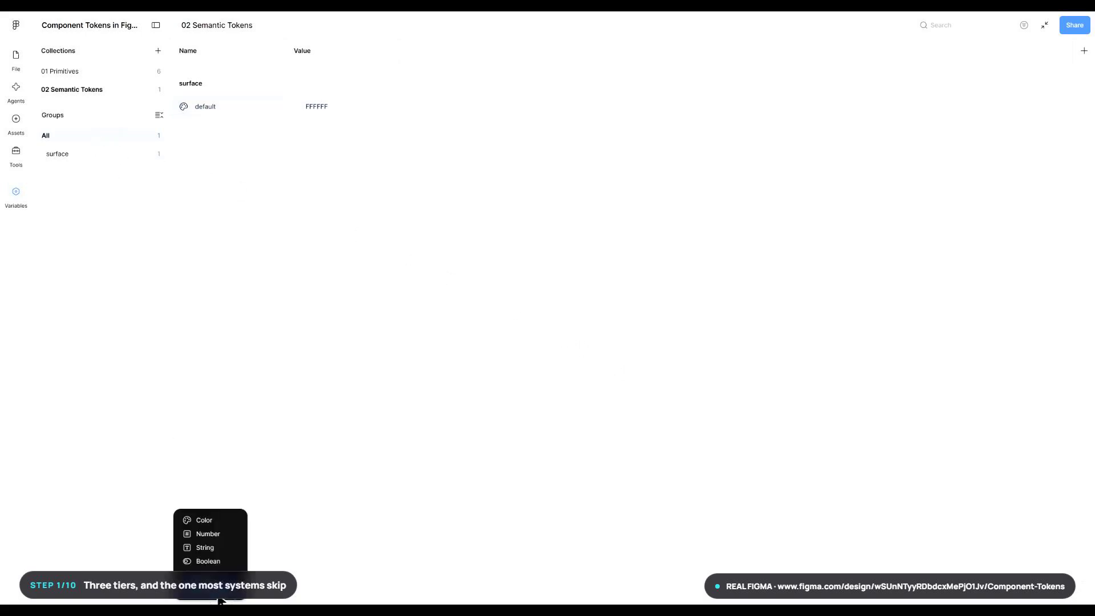
click(197, 520)
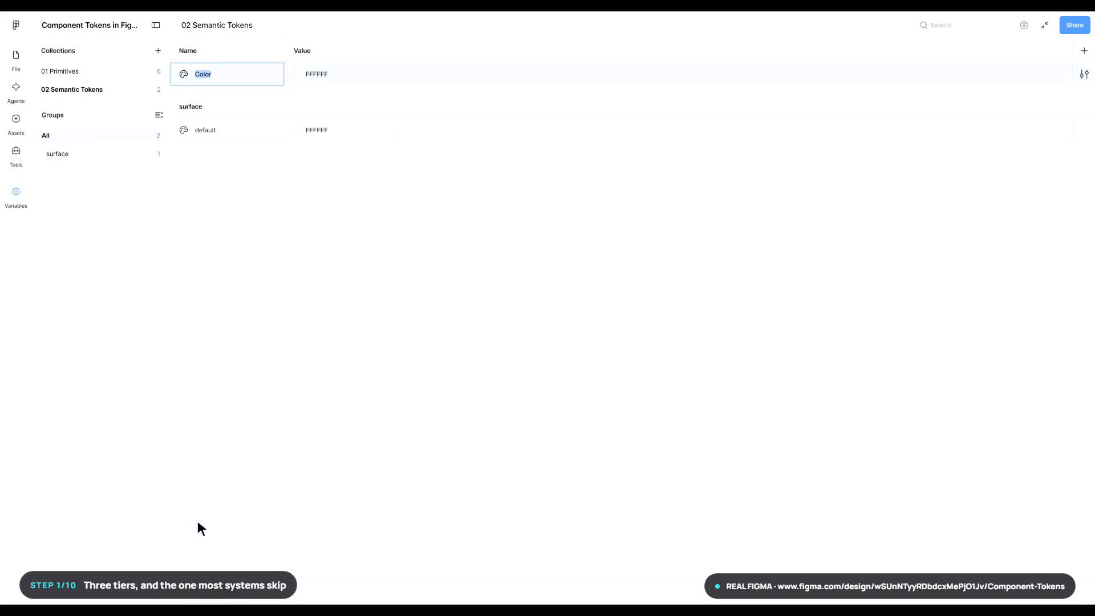
text(surface/raised)
key(Return)
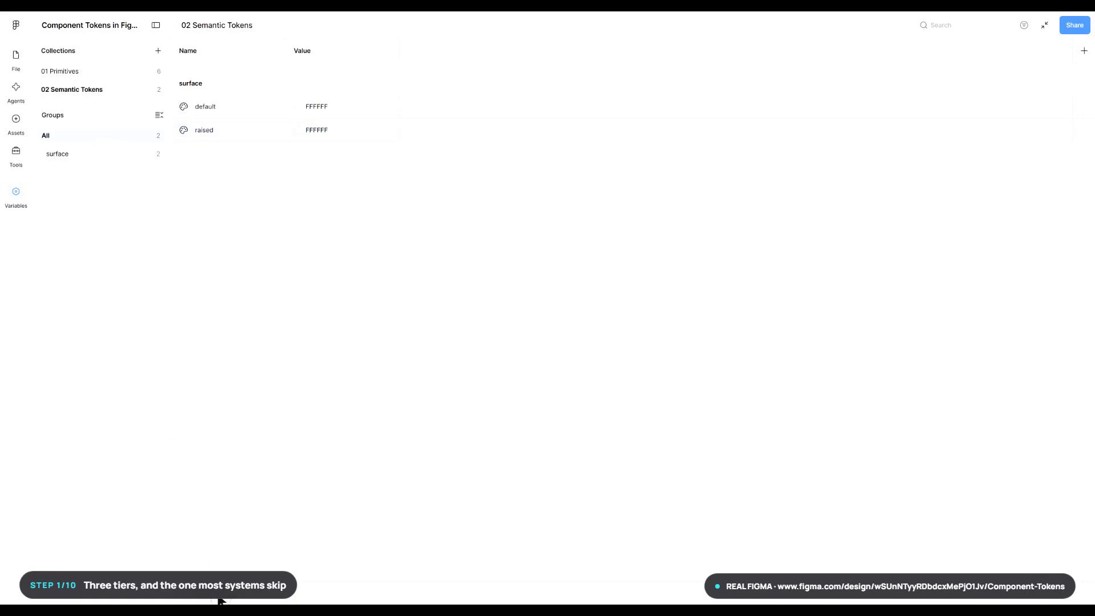
- Add two more color variables to 02 Semantic Tokens, named text/primary and action/primary
click(220, 599)
click(198, 520)
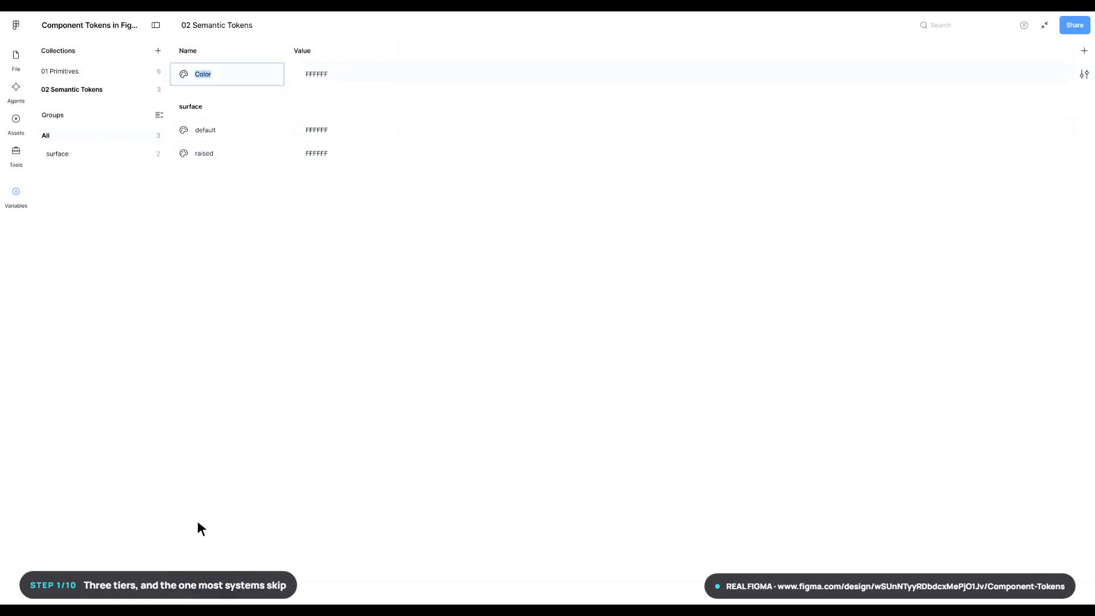
text(text/primary)
key(Return)
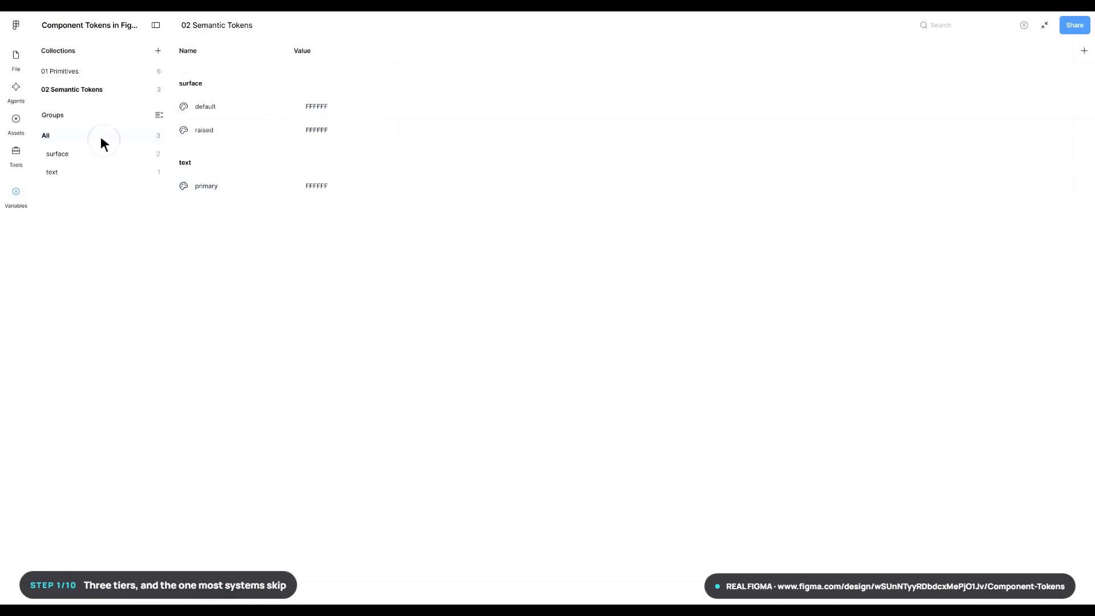
click(220, 599)
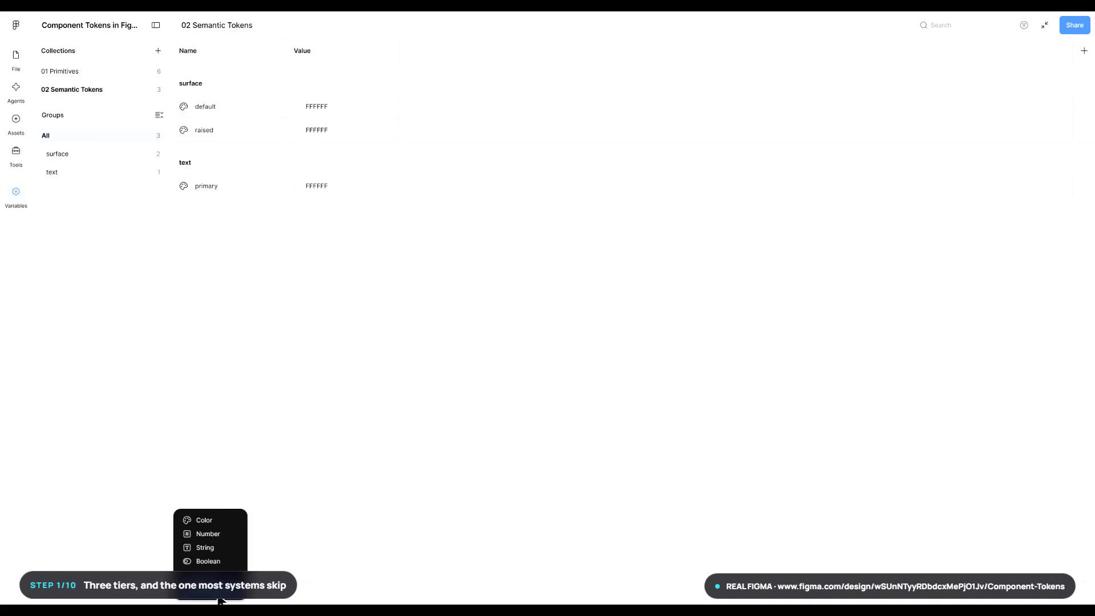
click(198, 520)
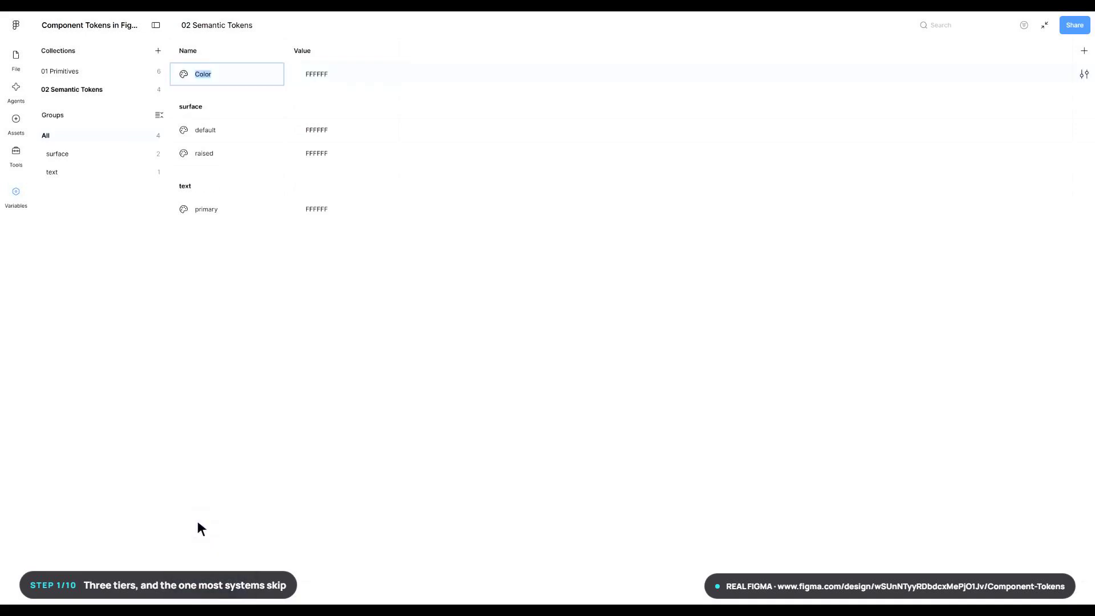
text(action/primary)
key(Return)
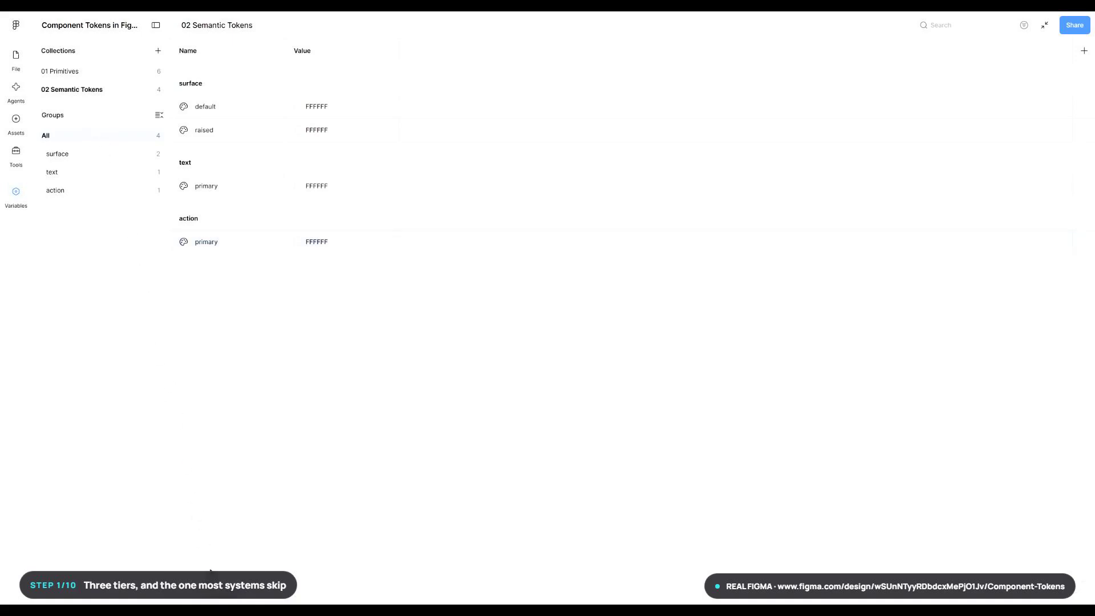
- Add a number variable named switch/knob-offset and a string variable named status/label to the 02 Semantic Tokens collection
click(220, 599)
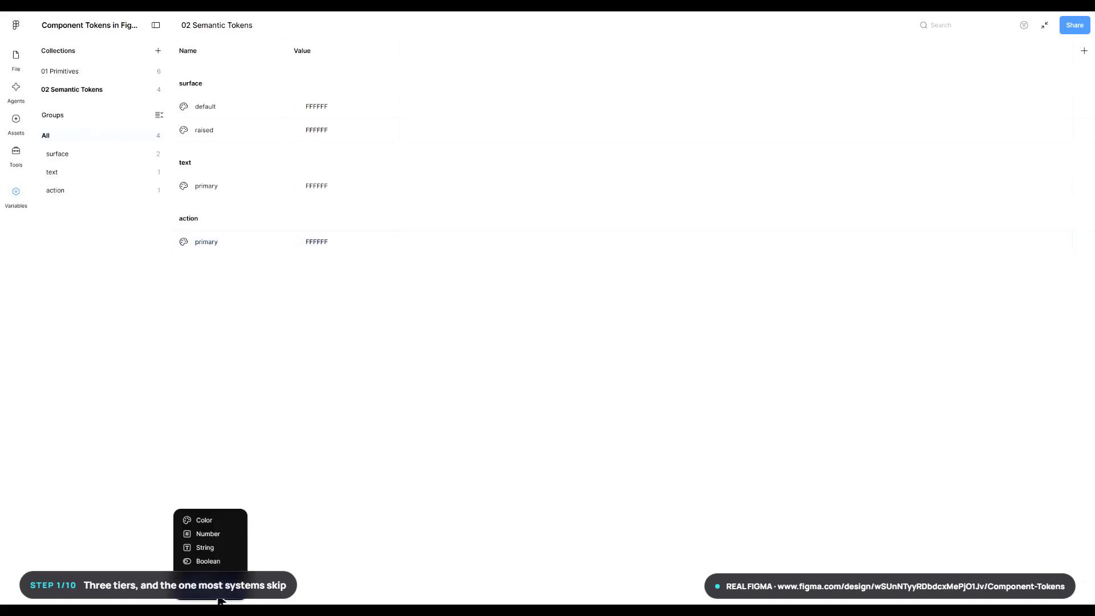
click(202, 534)
text(switch/knob-offset)
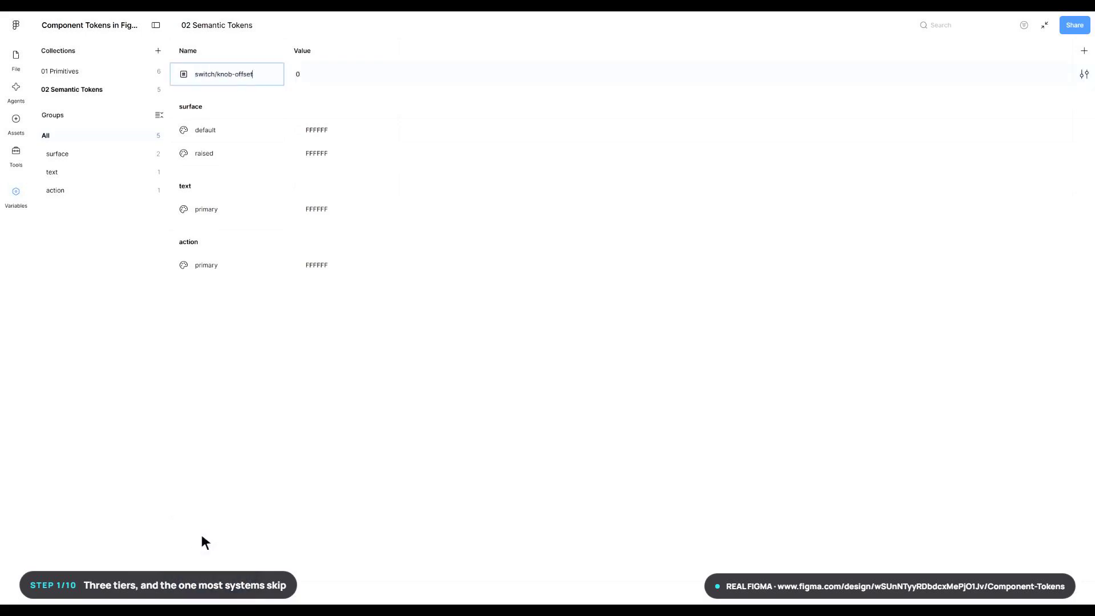
key(Return)
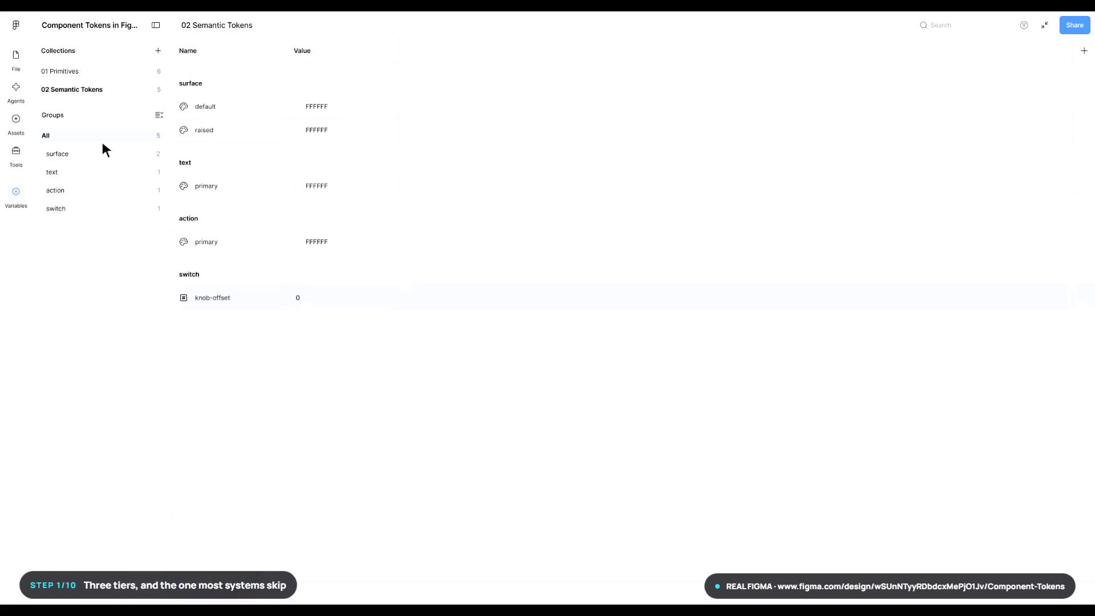
click(220, 599)
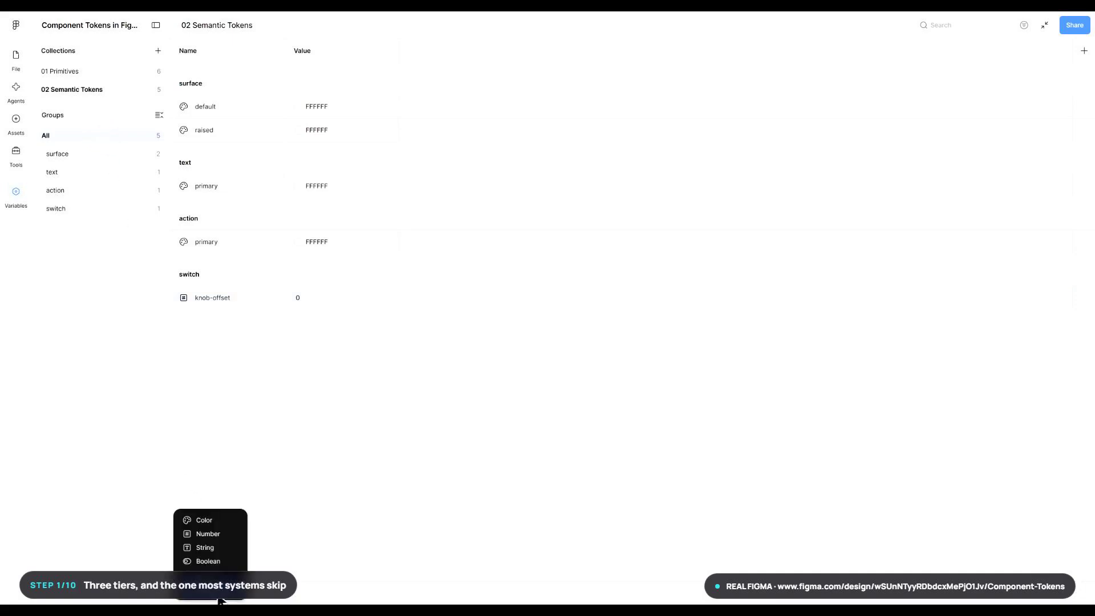
click(199, 549)
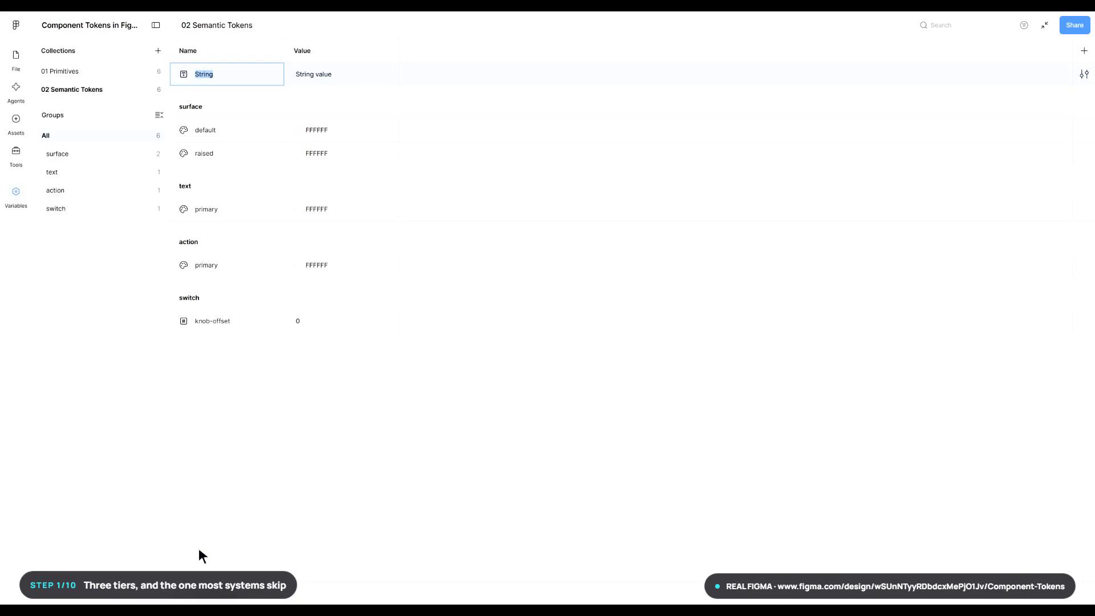
text(status/label)
key(Return)
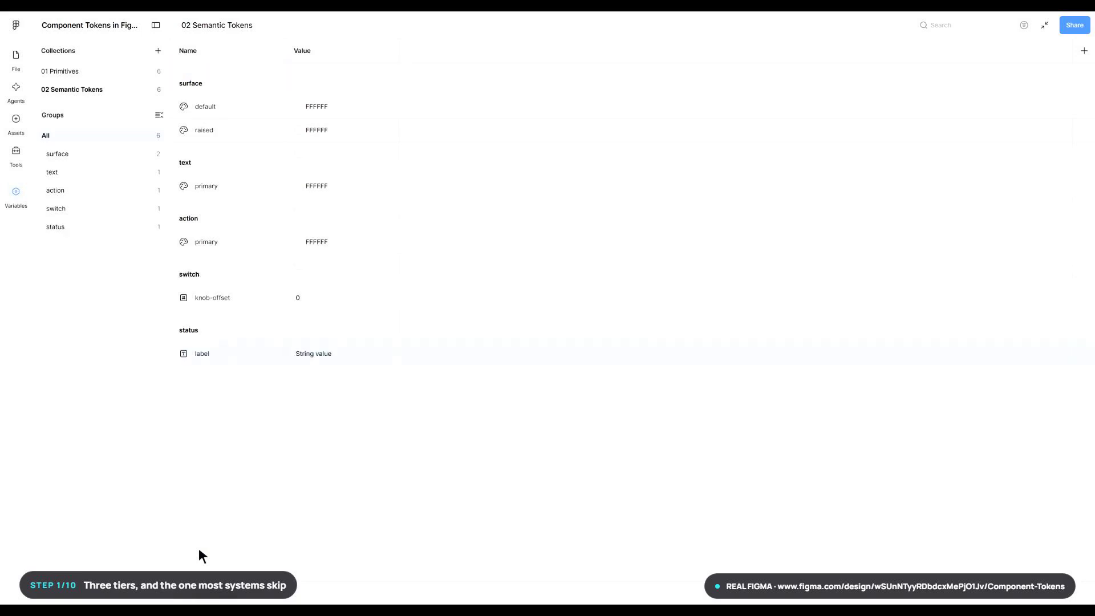
- Create a third variable collection named "03 Component Tokens"
click(158, 51)
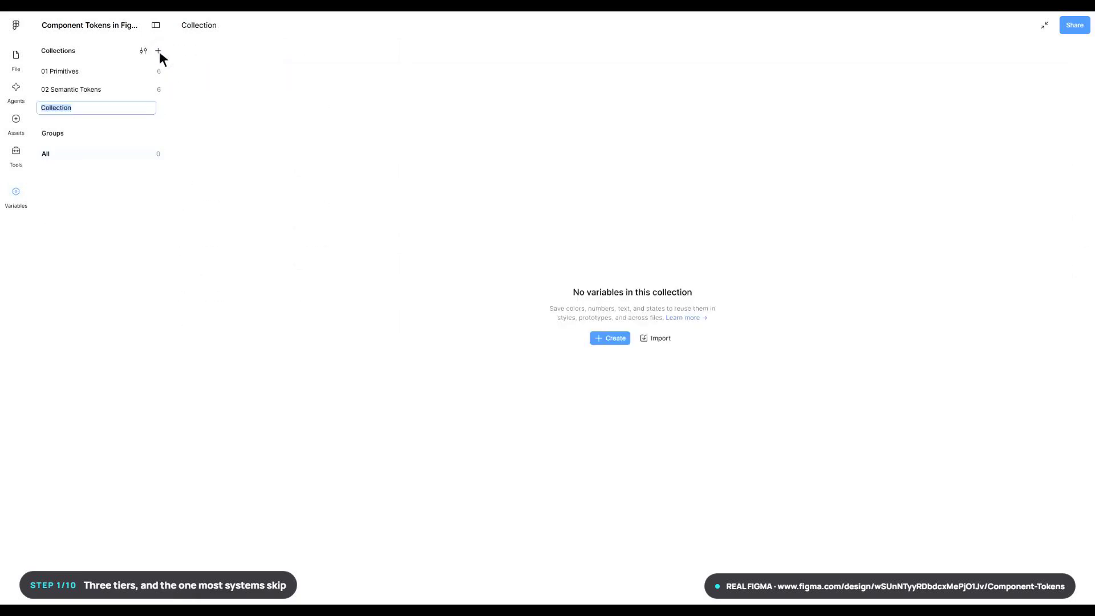
text(03 Component Tokens)
key(Return)
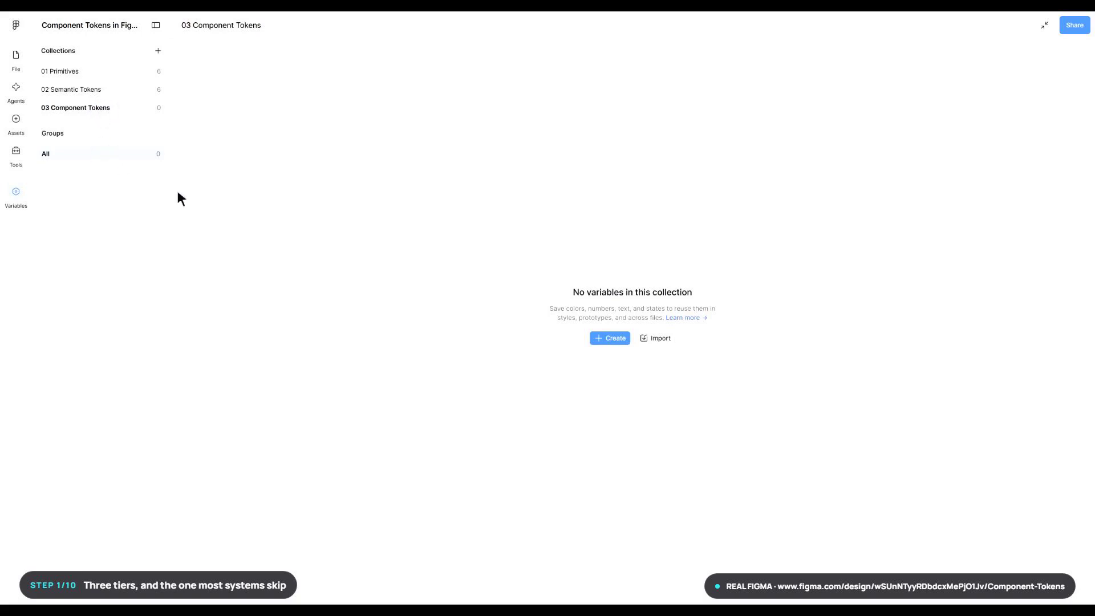
- Add two color variables to the 03 Component Tokens collection, named card/background and card/text-color
click(615, 338)
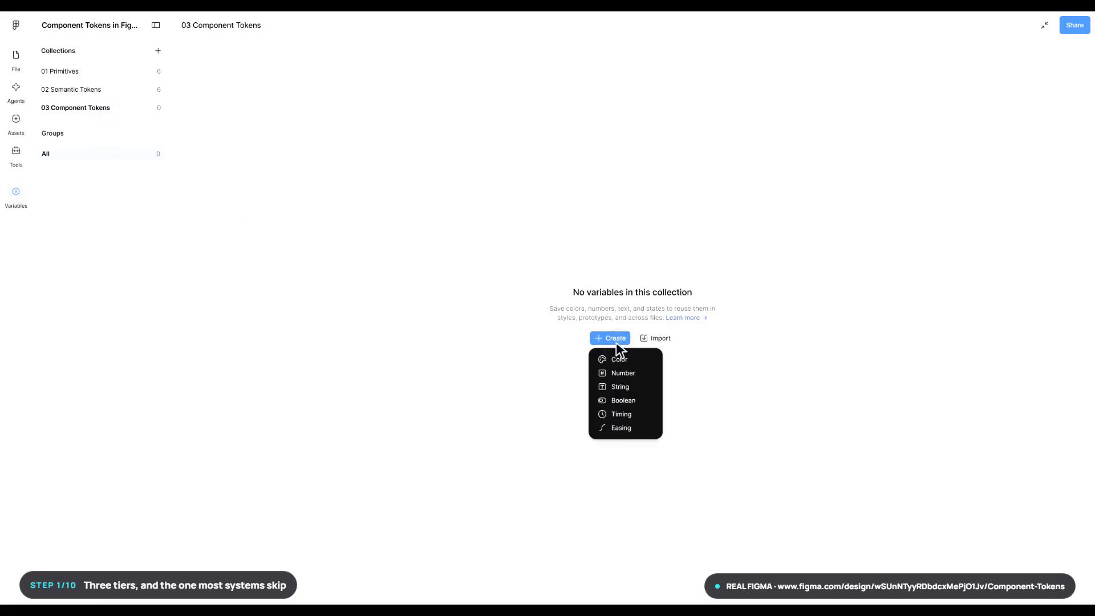
click(615, 360)
text(card/background)
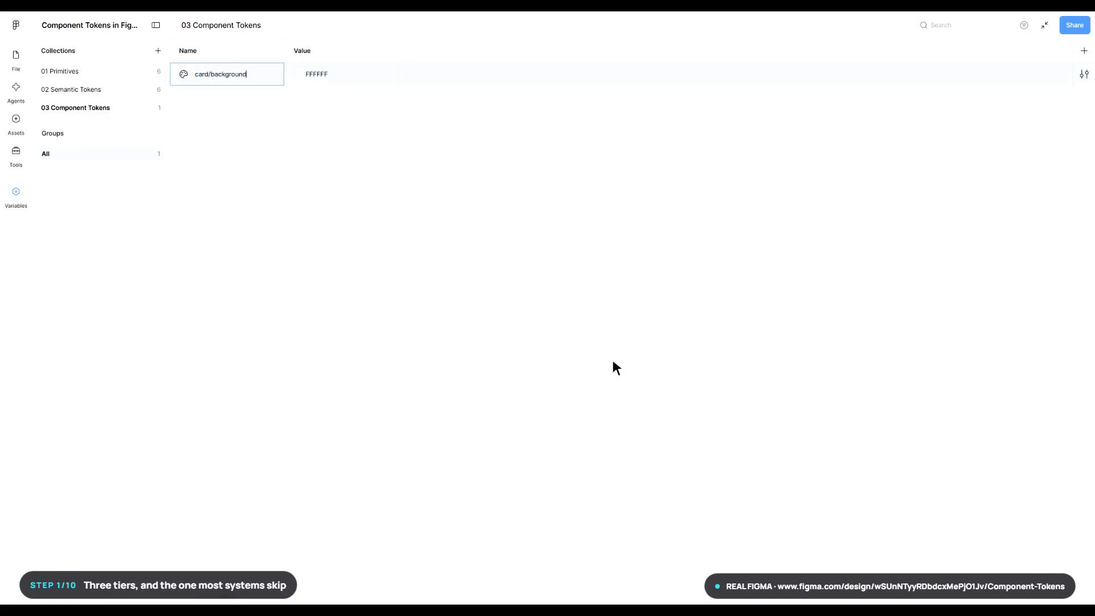
key(Return)
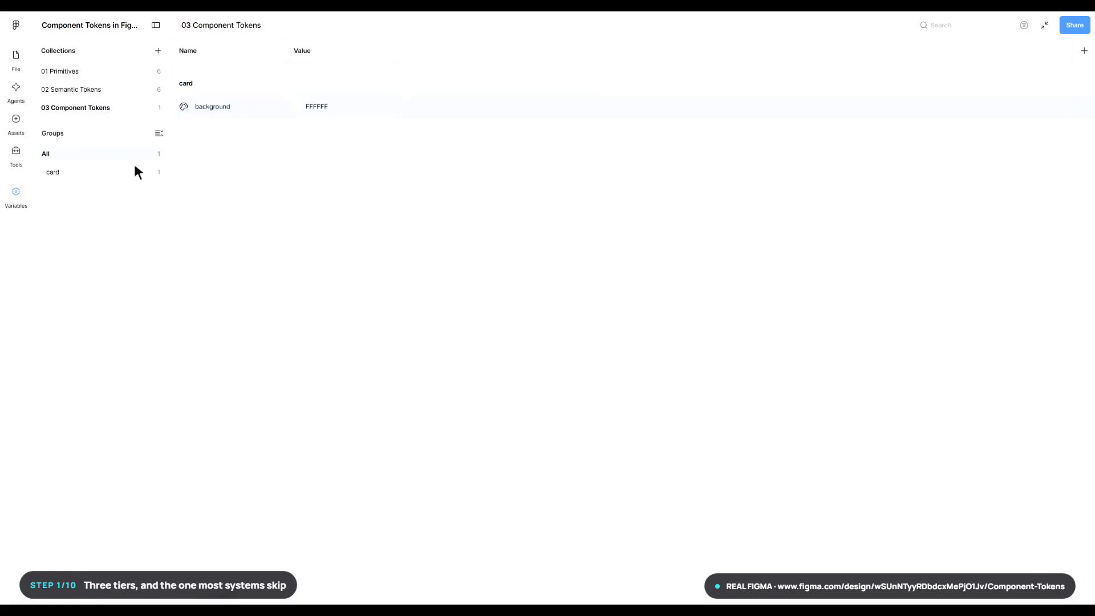
click(220, 598)
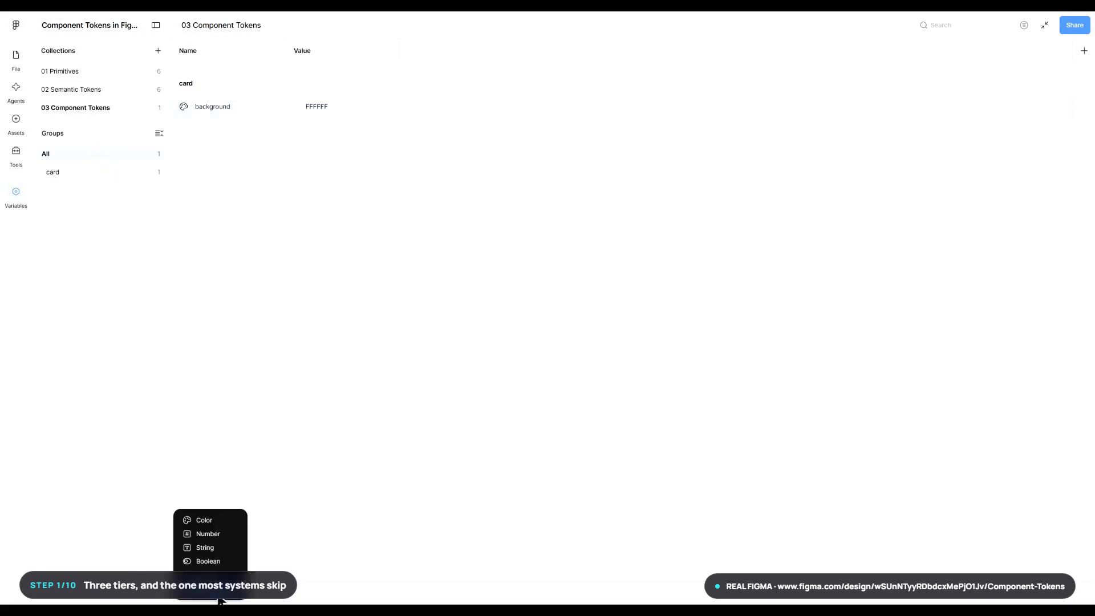
click(200, 520)
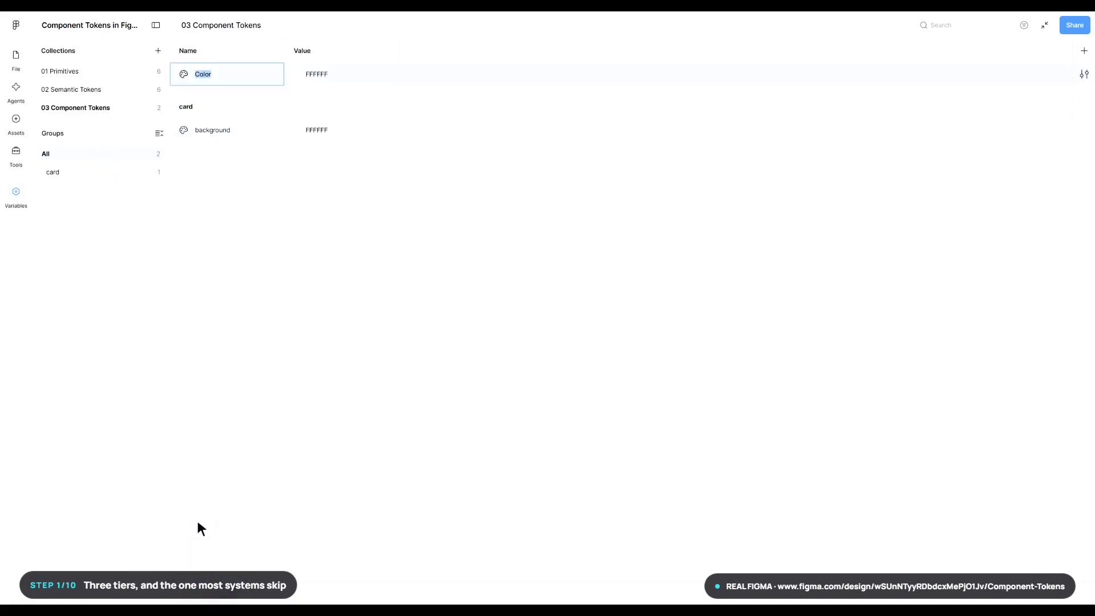
text(card/text-color)
key(Return)
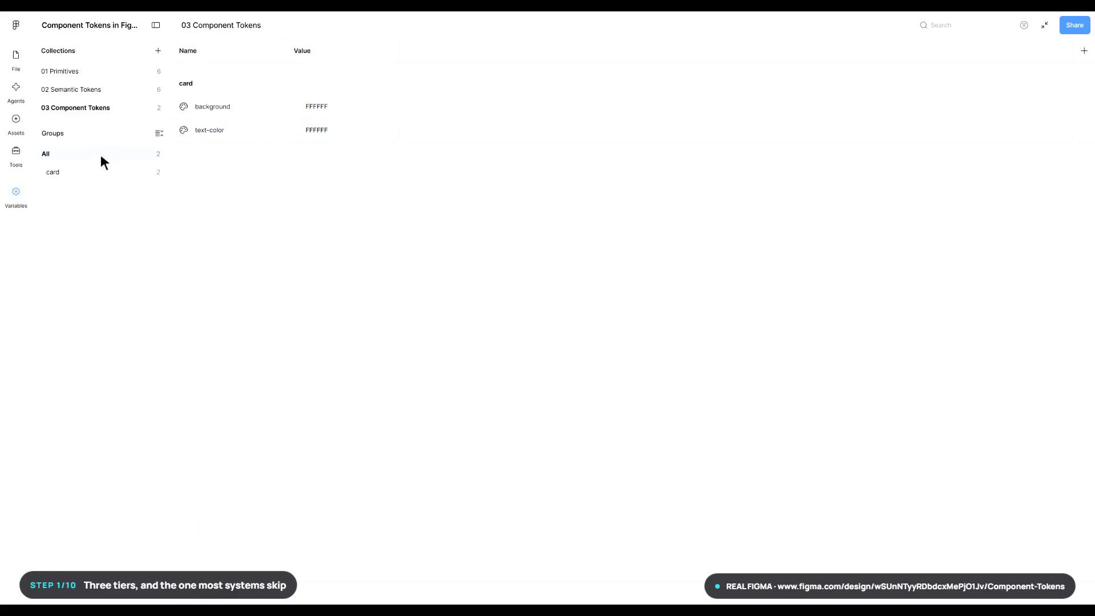
- Add a color variable named button/primary/background to the 03 Component Tokens collection
click(220, 599)
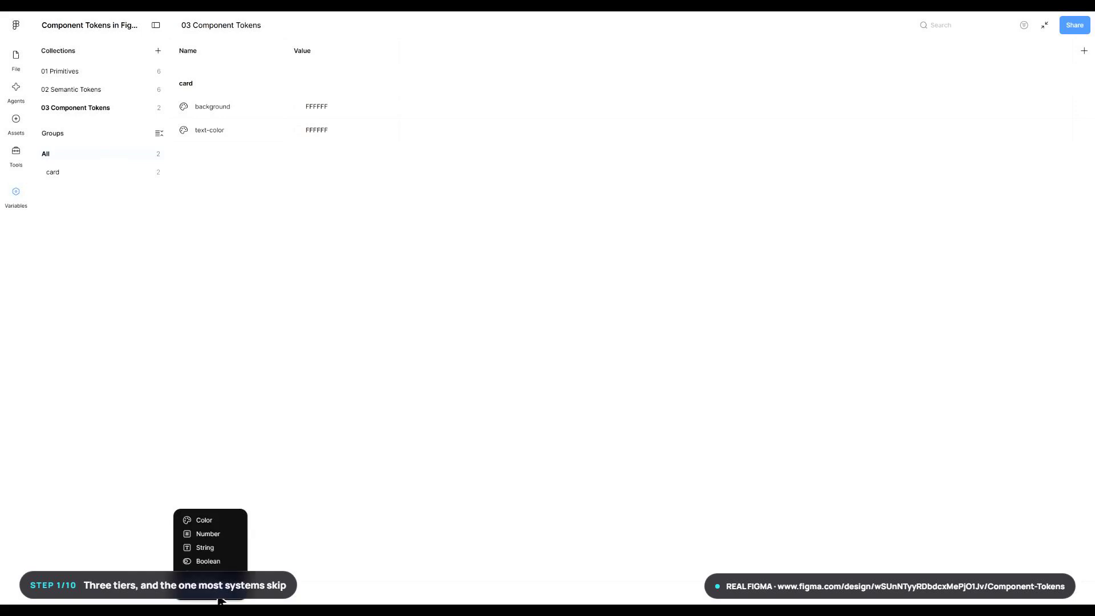
click(199, 521)
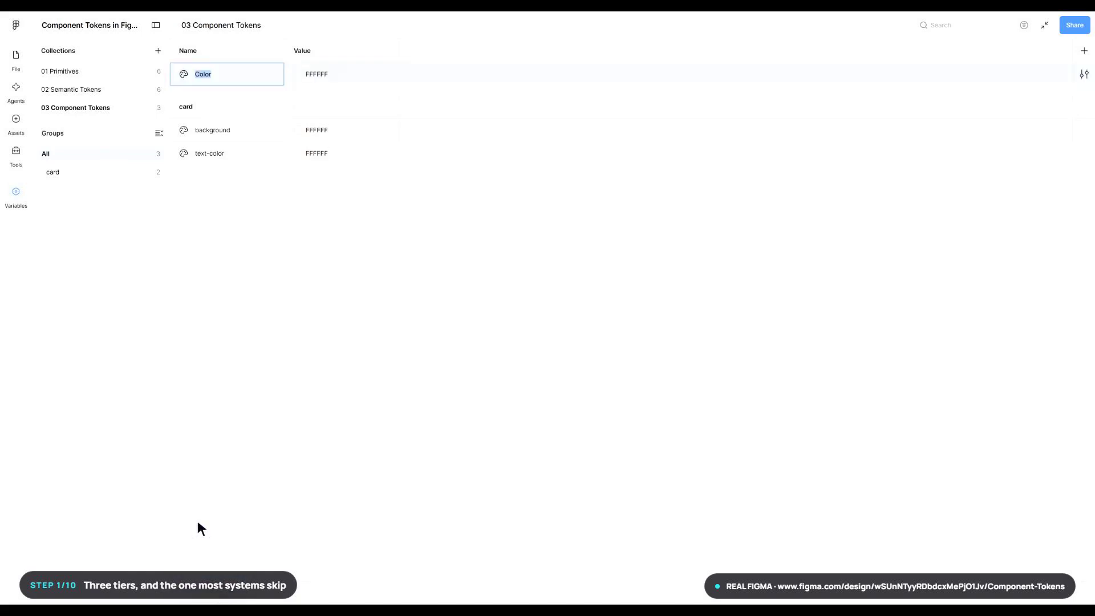
text(button/primary/background)
key(Return)
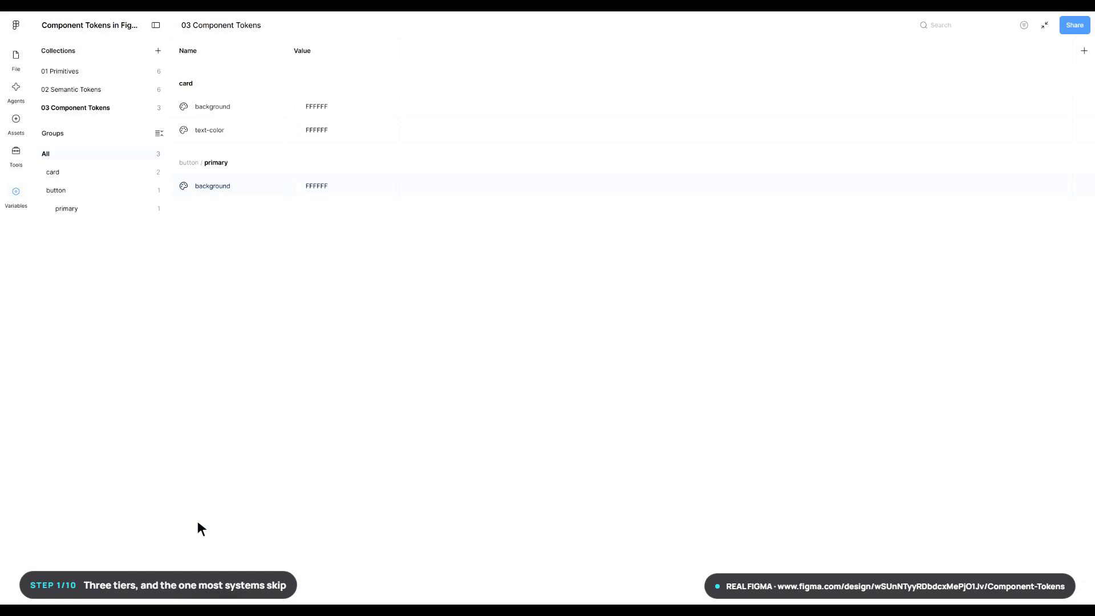
- Add a mode named Dark to the 02 Semantic Tokens collection and rename its first mode as Light
click(100, 90)
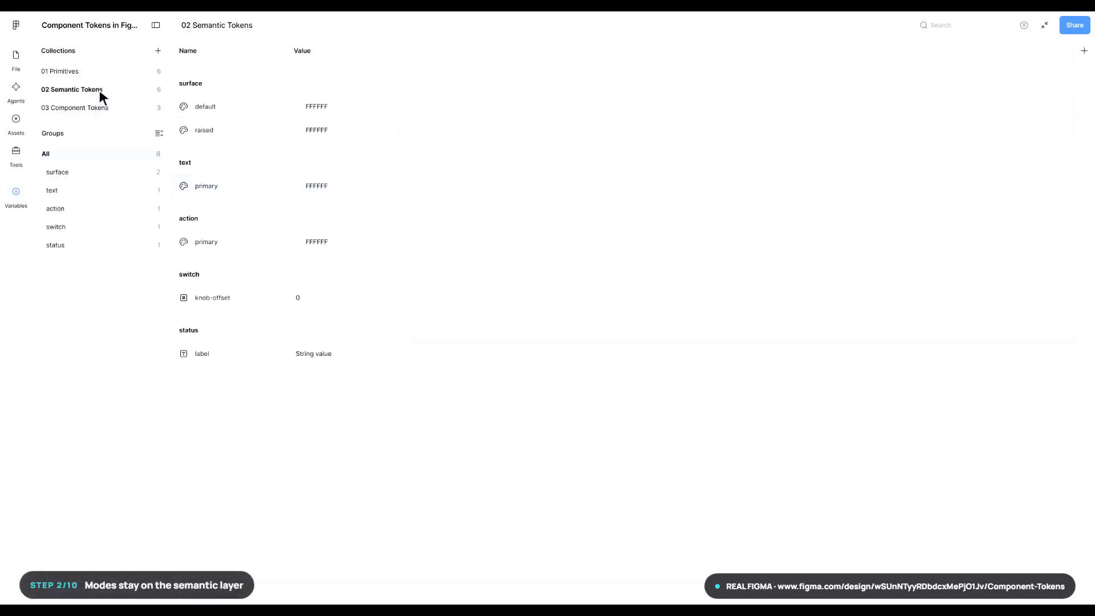
click(1084, 51)
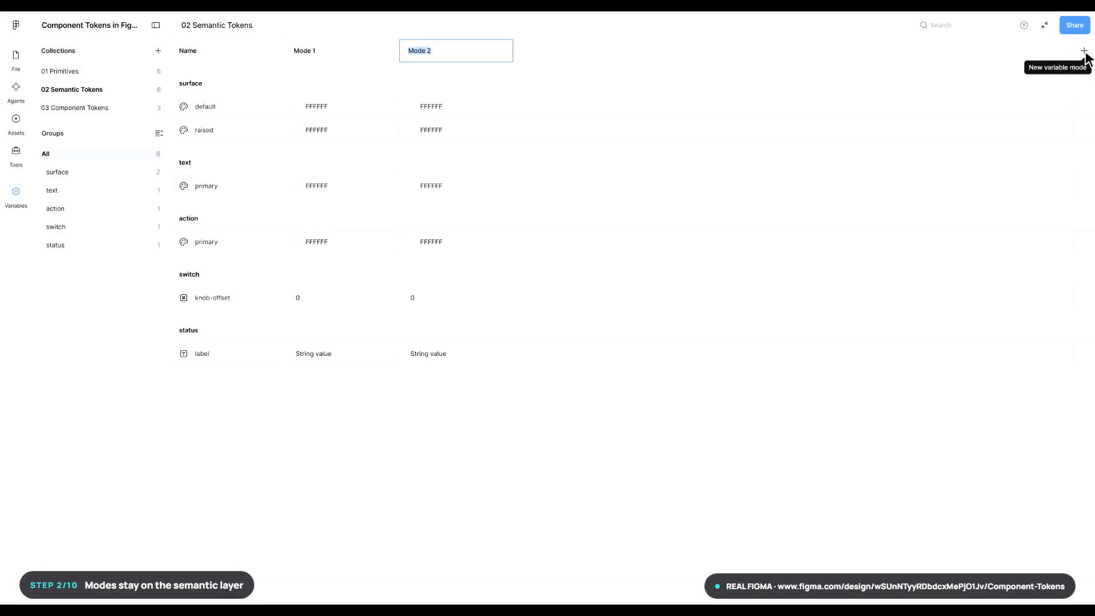
text(Dark)
key(Return)
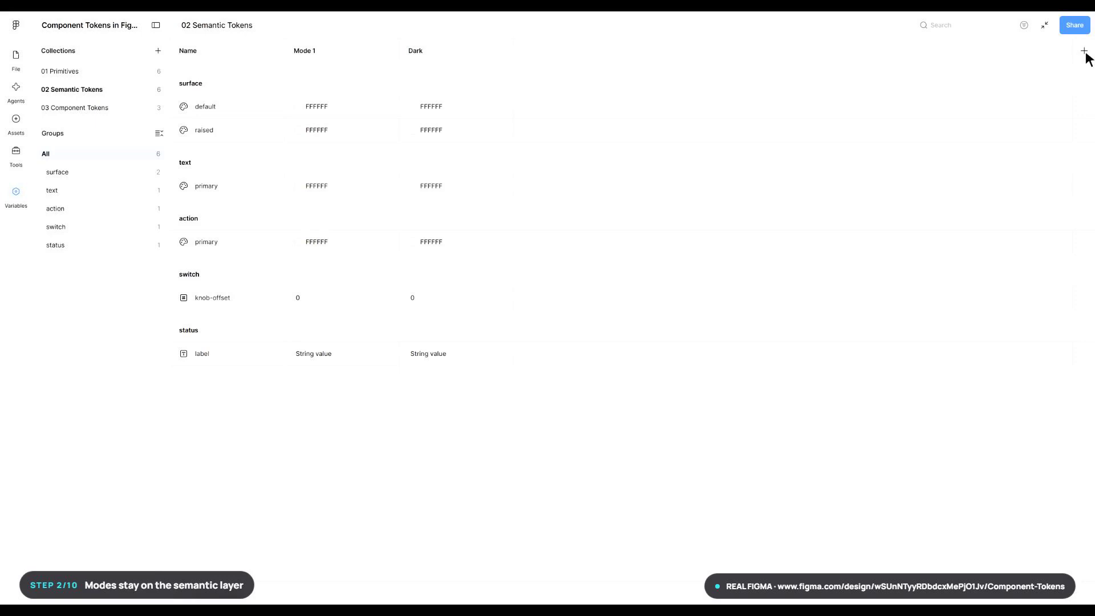
double_click(306, 50)
text(Light)
key(Return)
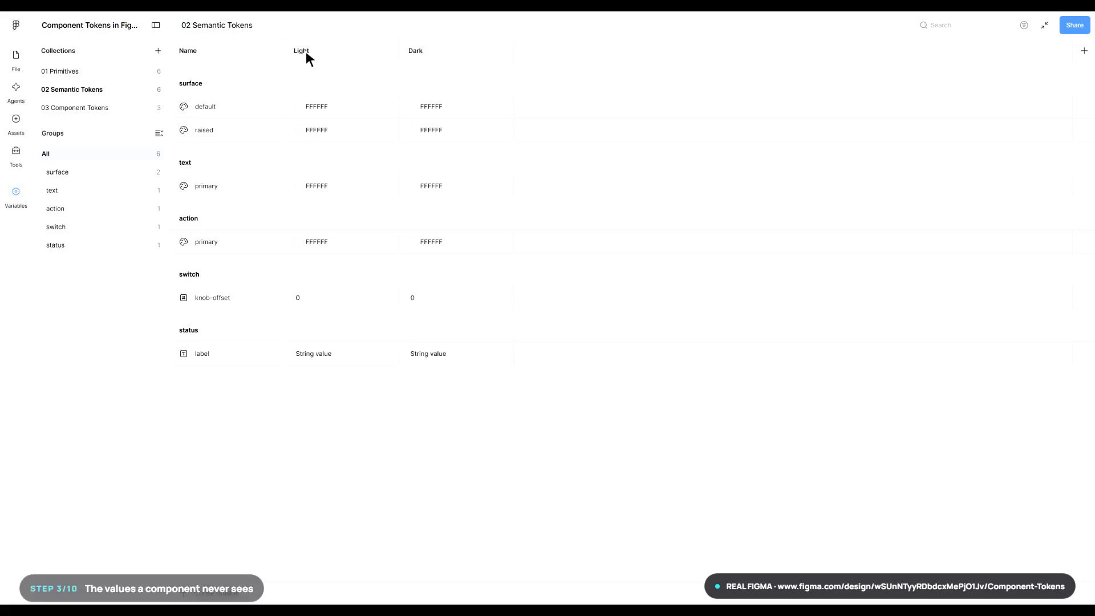
- In 01 Primitives, set color/neutral/50 to F8F9FA and color/neutral/900 to 121212
click(99, 71)
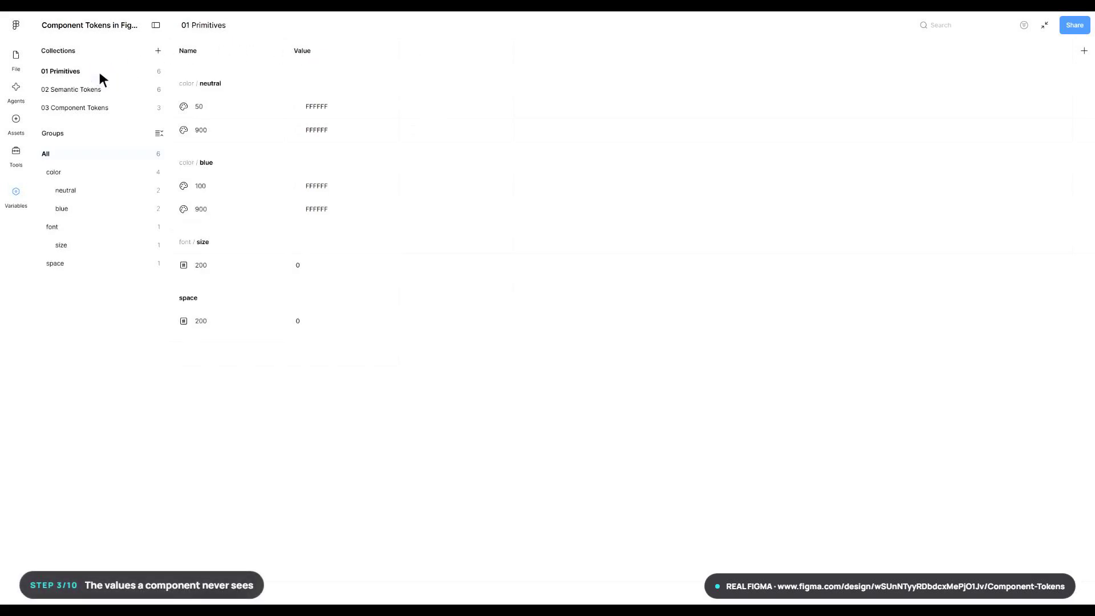
double_click(343, 109)
text(F8F9FA)
key(Return)
double_click(344, 132)
text(121212)
key(Return)
- Set the primitive color/blue/100 to E3F2FD and color/blue/900 to 0D47A1
double_click(343, 186)
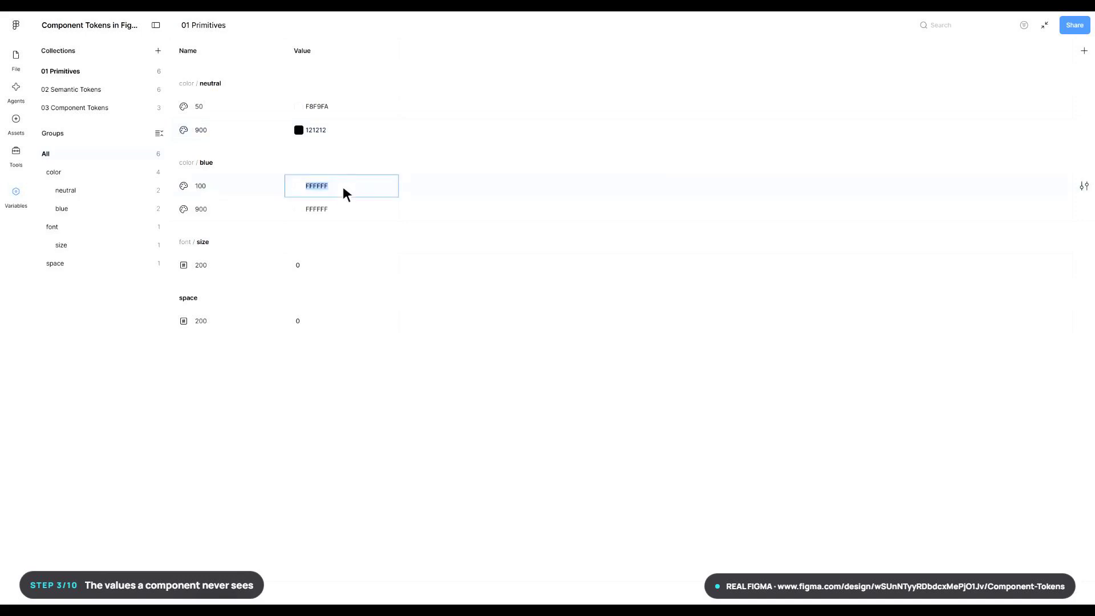
text(E3F2FD)
key(Return)
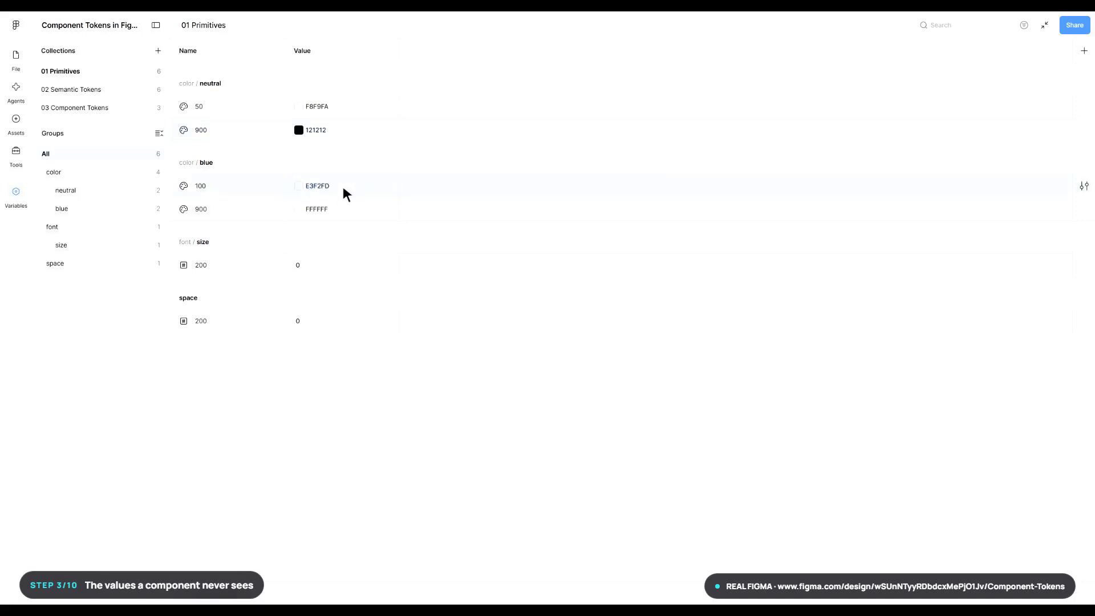
double_click(343, 210)
text(0d47a1)
key(Return)
- Set the primitive number font/size/200 to 18 and space/200 to 16
double_click(344, 265)
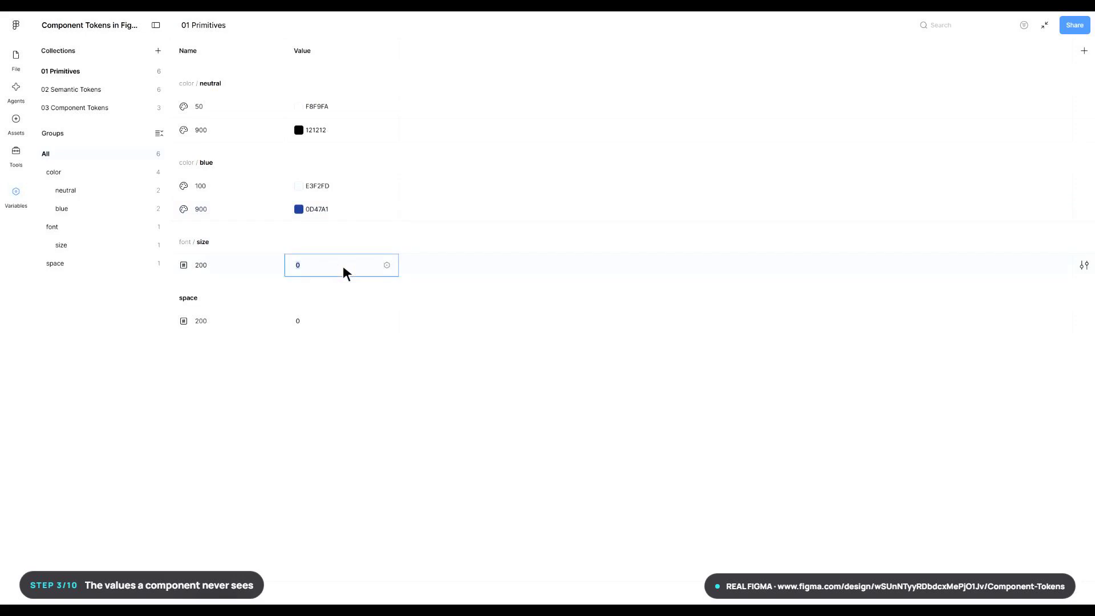
text(18)
key(Return)
double_click(343, 320)
text(16)
key(Return)
- In 02 Semantic Tokens, set switch/knob-offset to 4 for the Light mode and 24 for the Dark mode
click(99, 90)
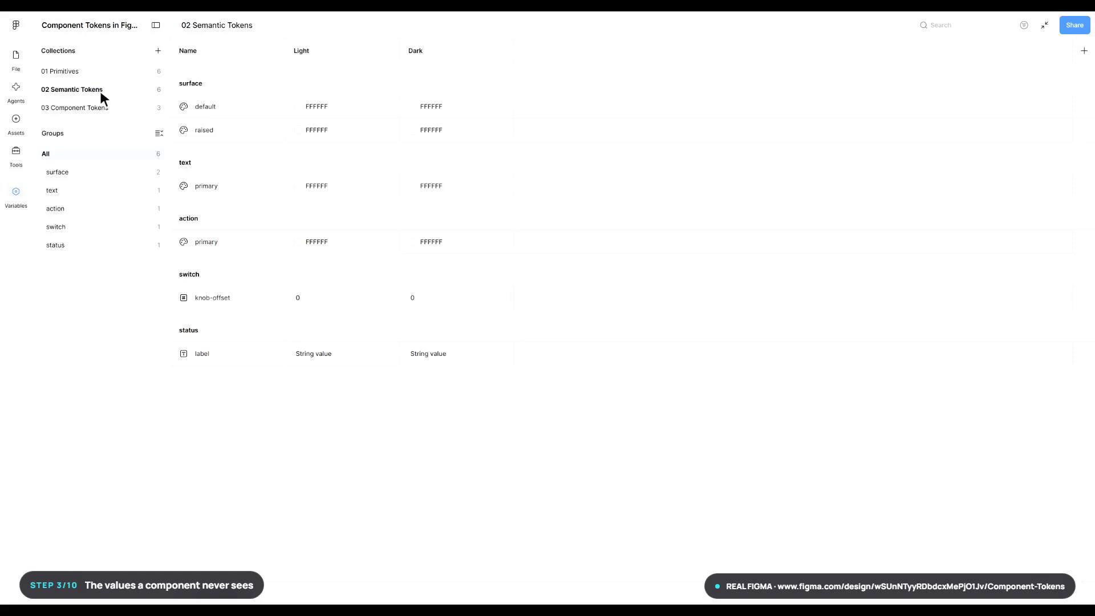
click(344, 298)
text(4)
key(Return)
click(458, 299)
text(24)
key(Return)
- Set the status/label text to "Light mode active" for the Light mode and "Dark mode active" for the Dark mode
click(344, 354)
text(Light mode a)
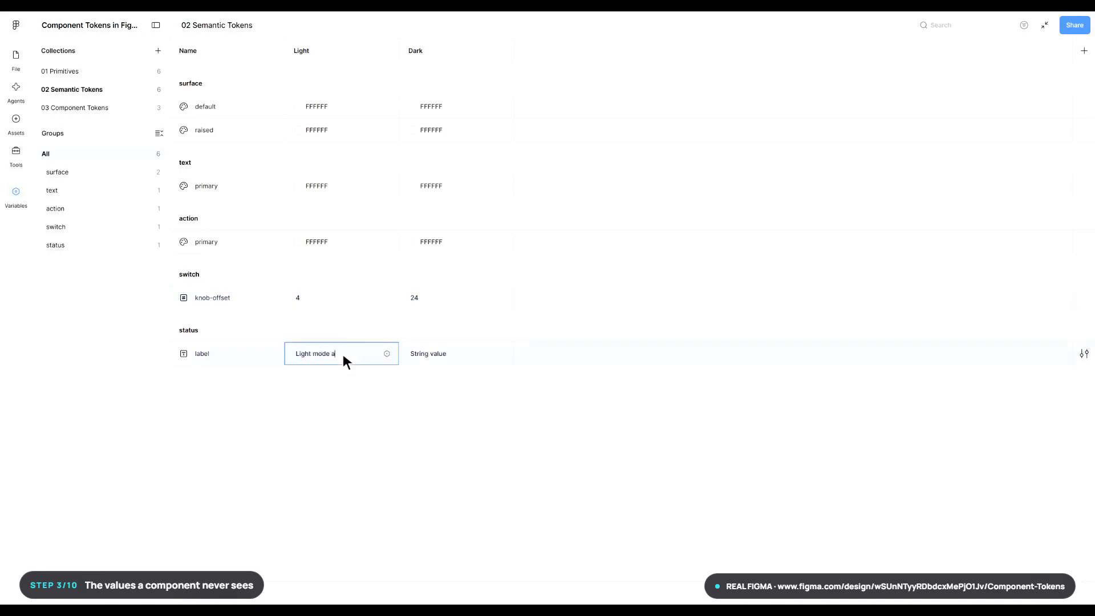
text(ctive)
key(Return)
click(458, 353)
text(Da)
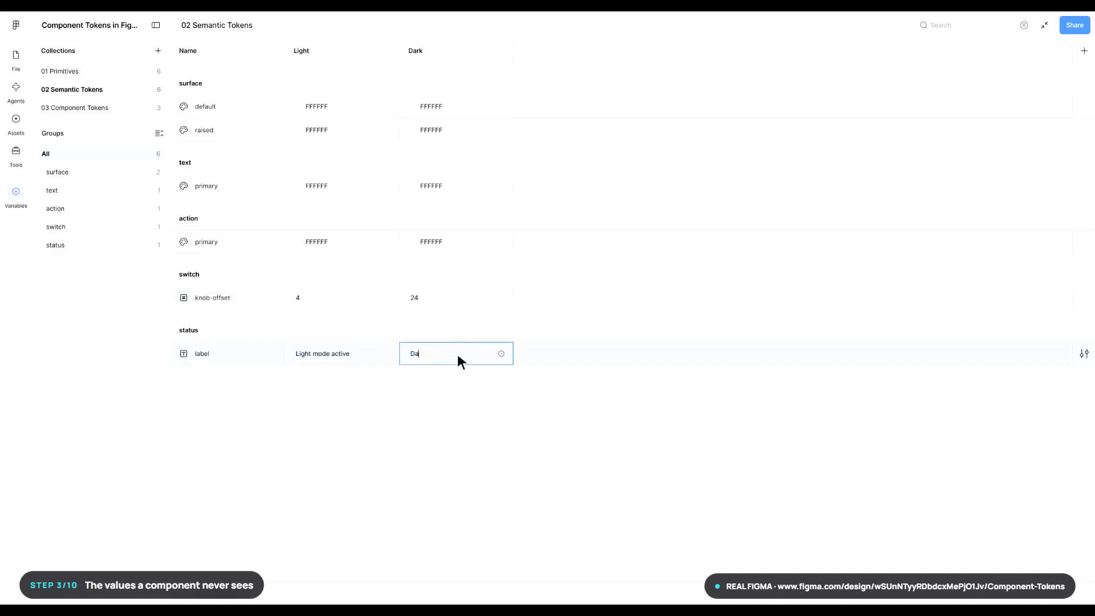
text(rk mode active)
key(Return)
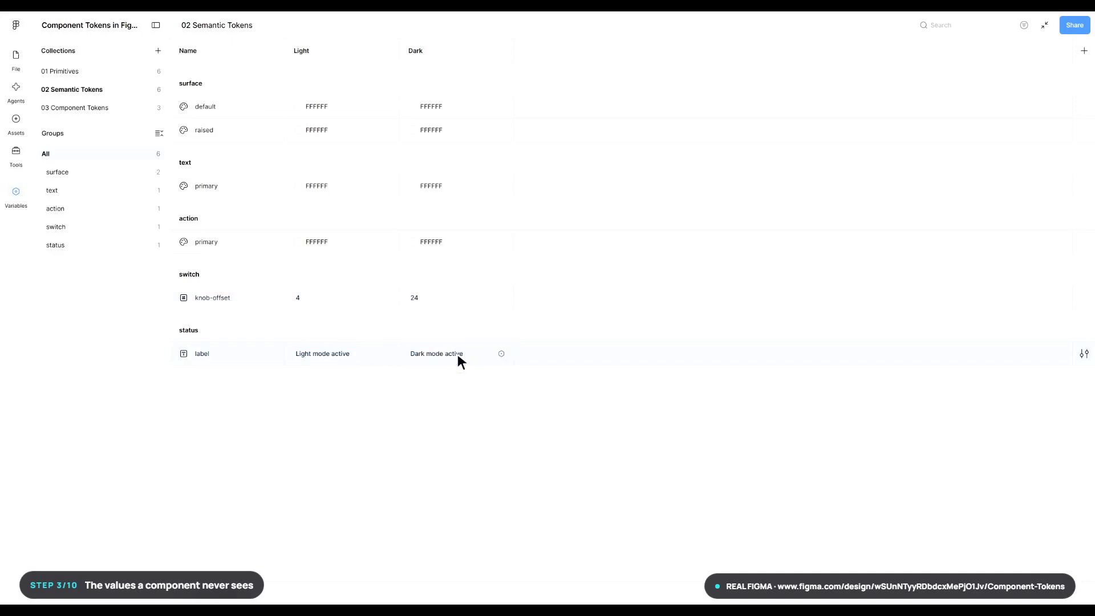
- In 02 Semantic Tokens, alias the Light value of surface/default to color/neutral/50
click(101, 112)
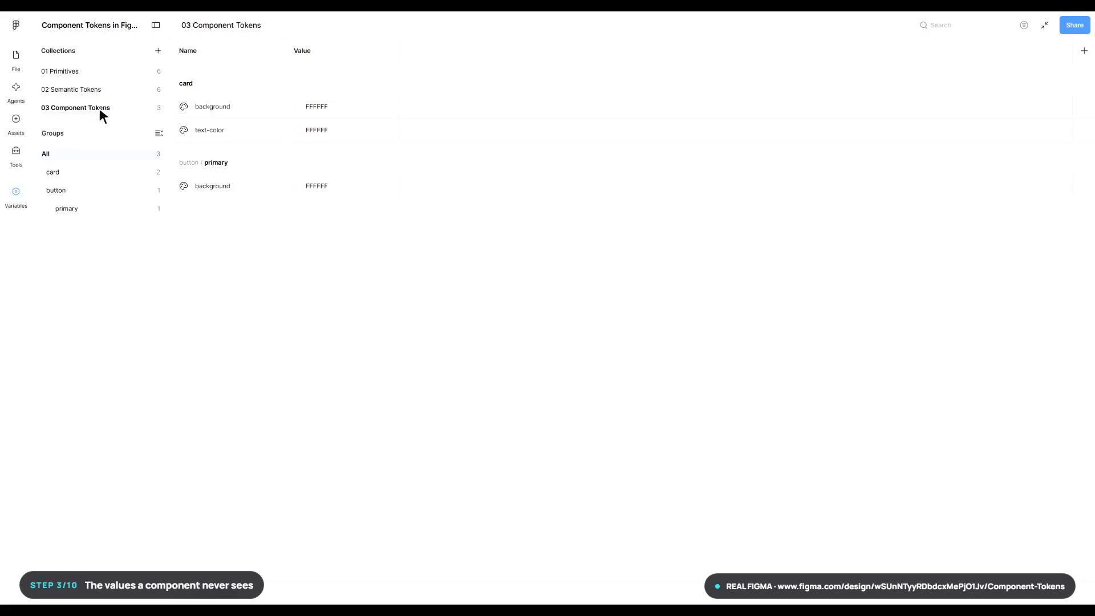
click(100, 90)
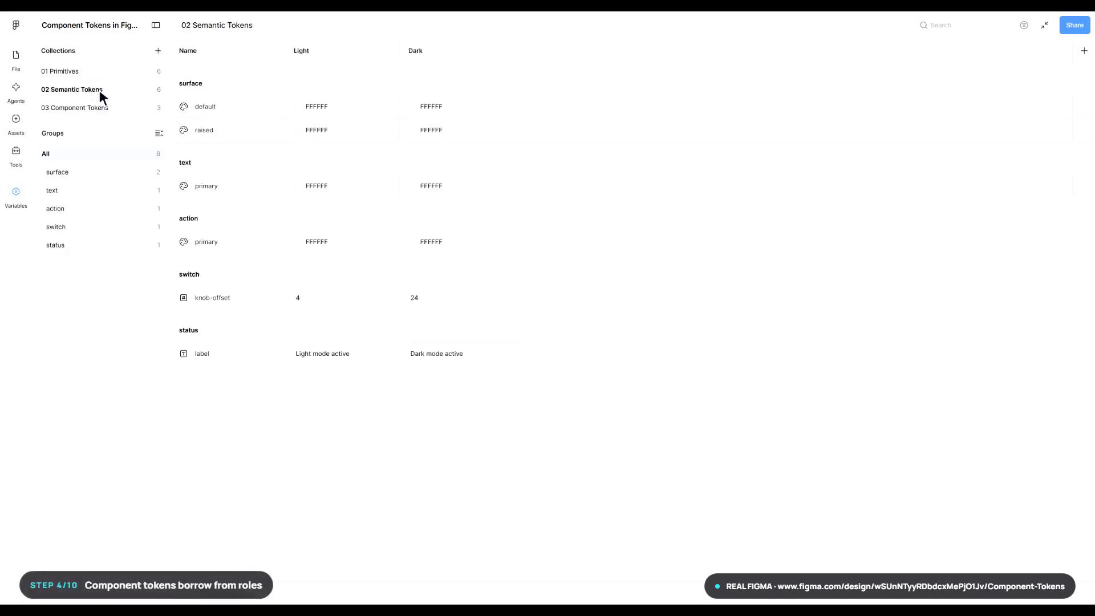
right_click(344, 107)
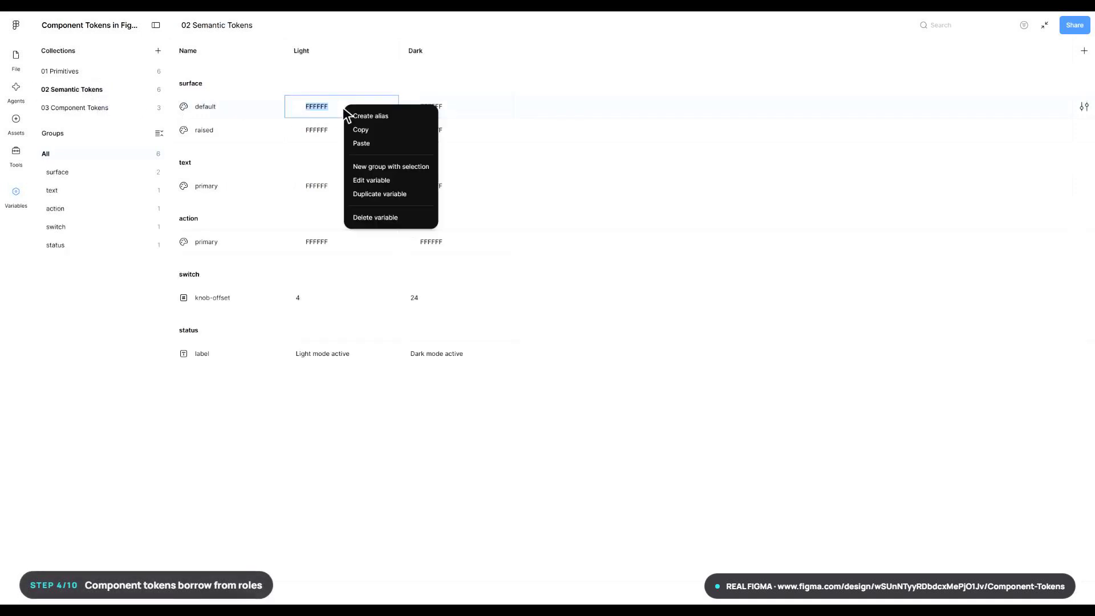
click(393, 116)
text(color/neutral/50)
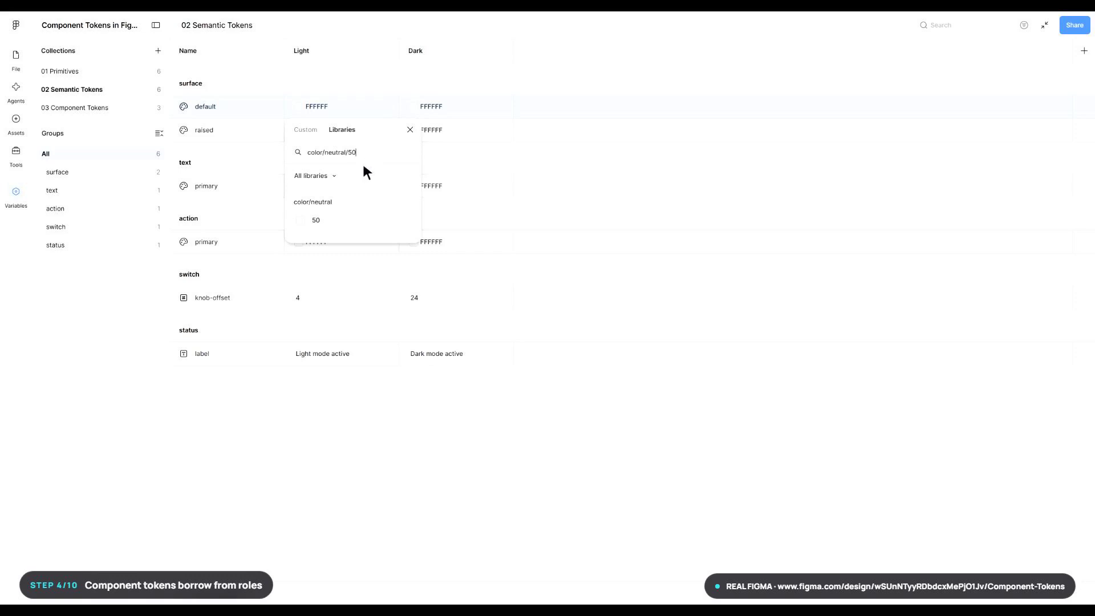
click(354, 220)
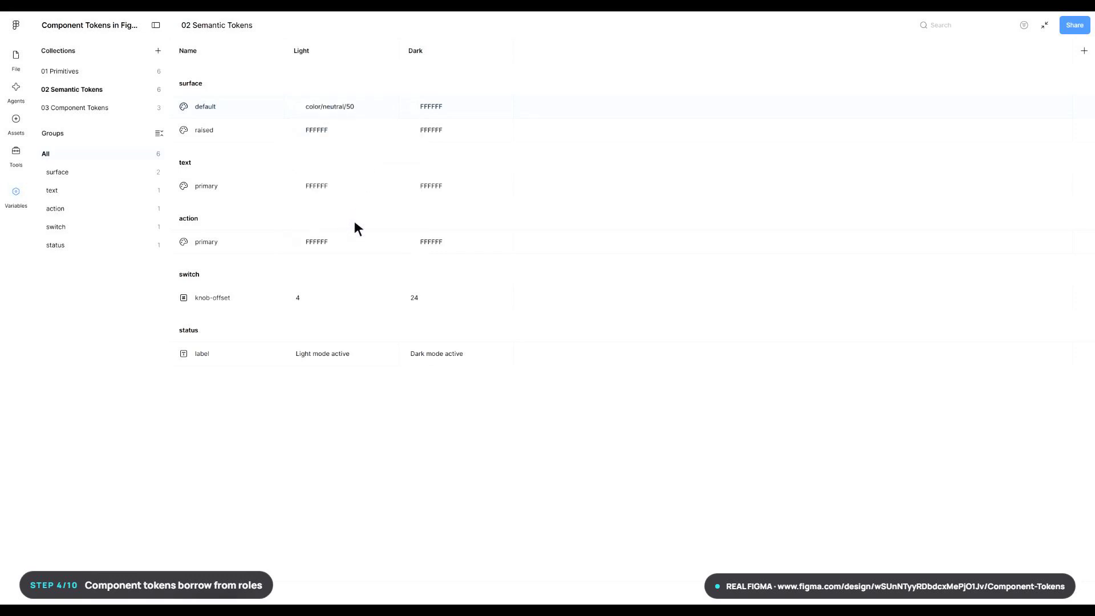
- Alias the Dark value of surface/default to color/neutral/900
right_click(460, 112)
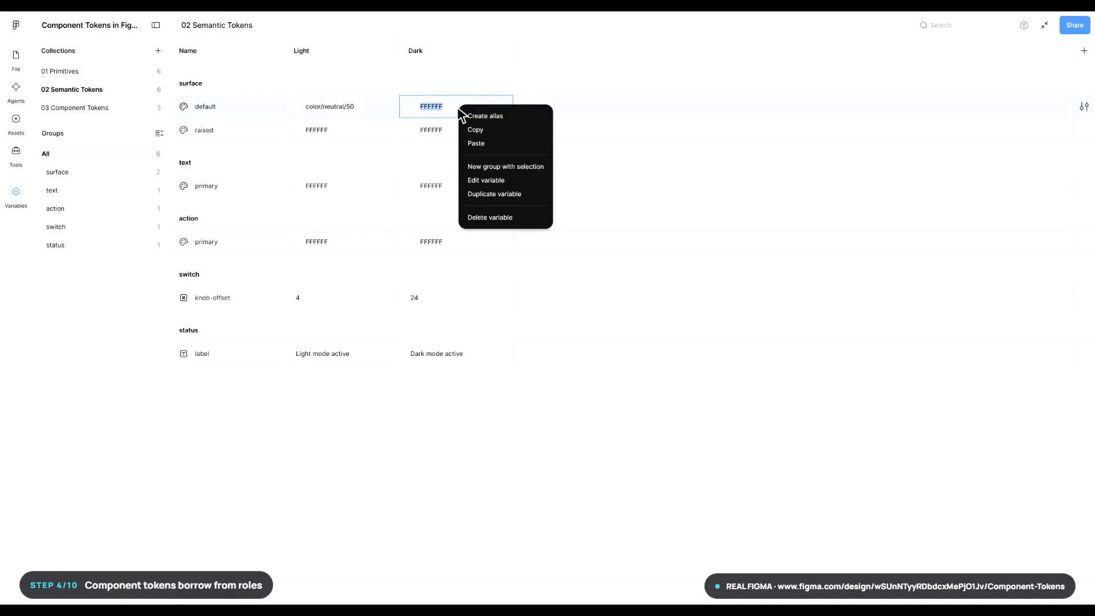
click(509, 118)
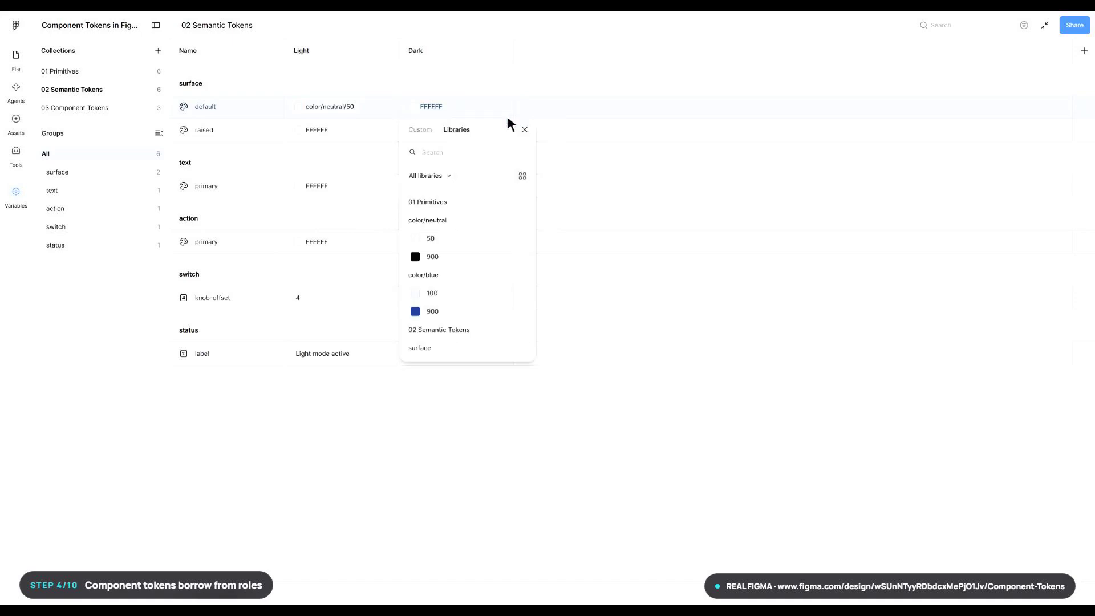
text(color/neutral/900)
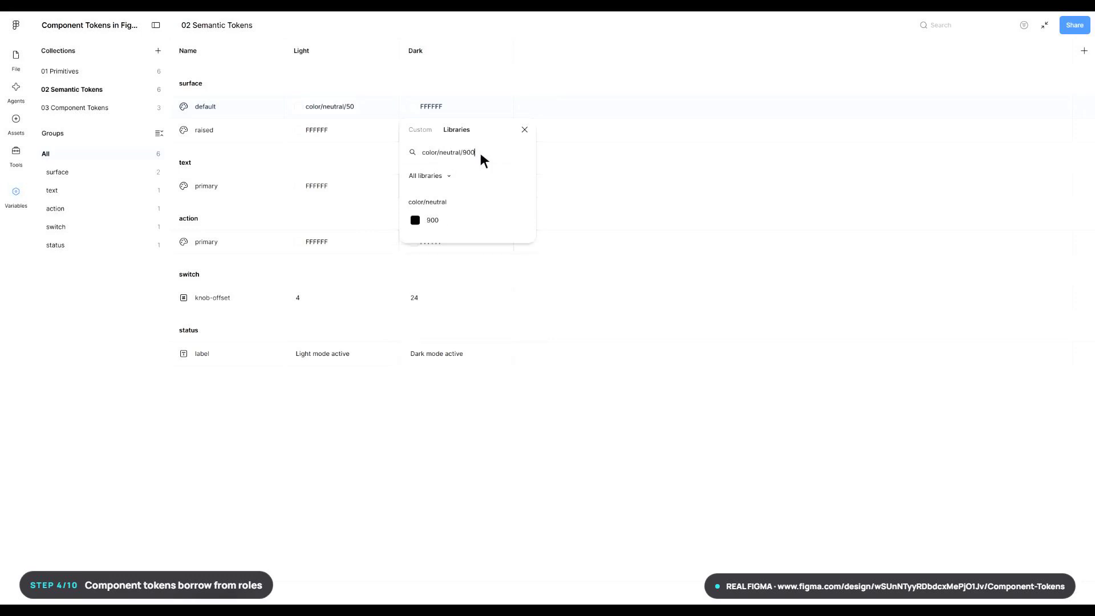
click(471, 220)
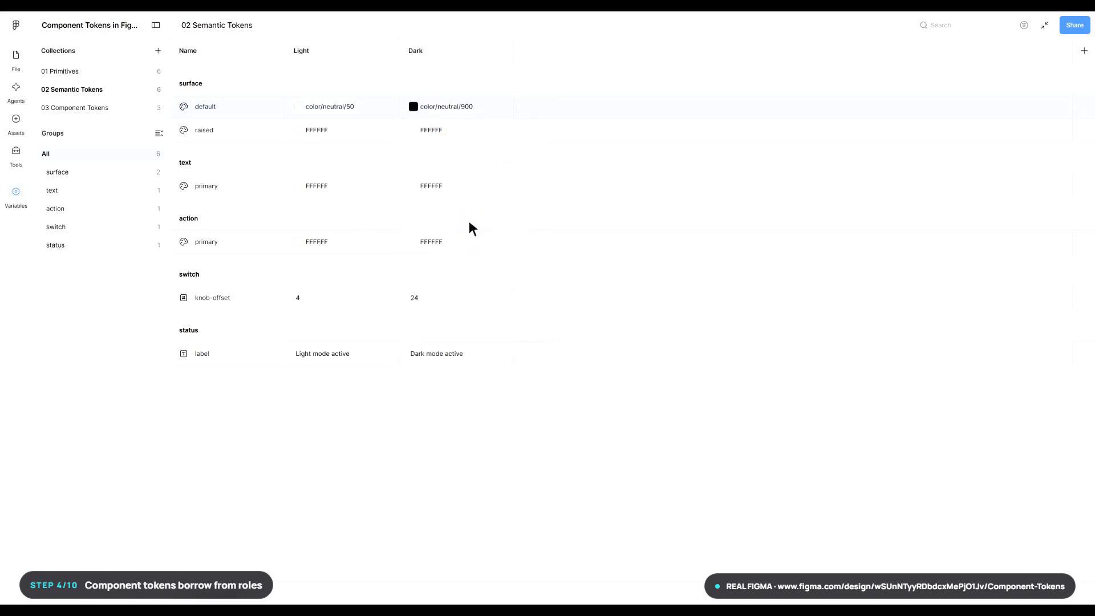
- Alias surface/raised to color/blue/100 for the Light mode and color/blue/900 for the Dark mode
right_click(346, 136)
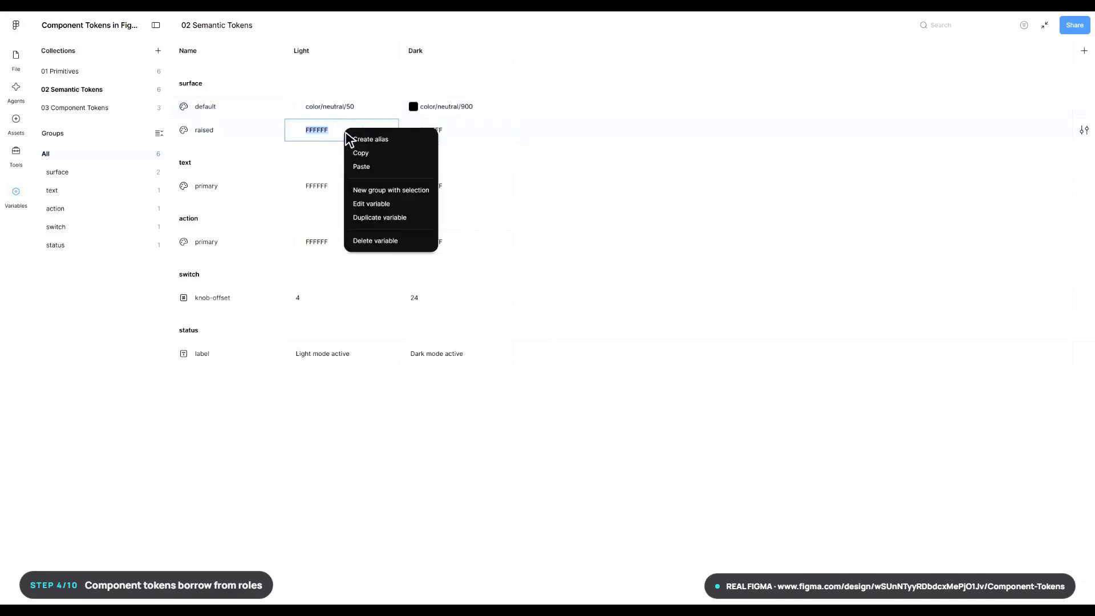
click(389, 141)
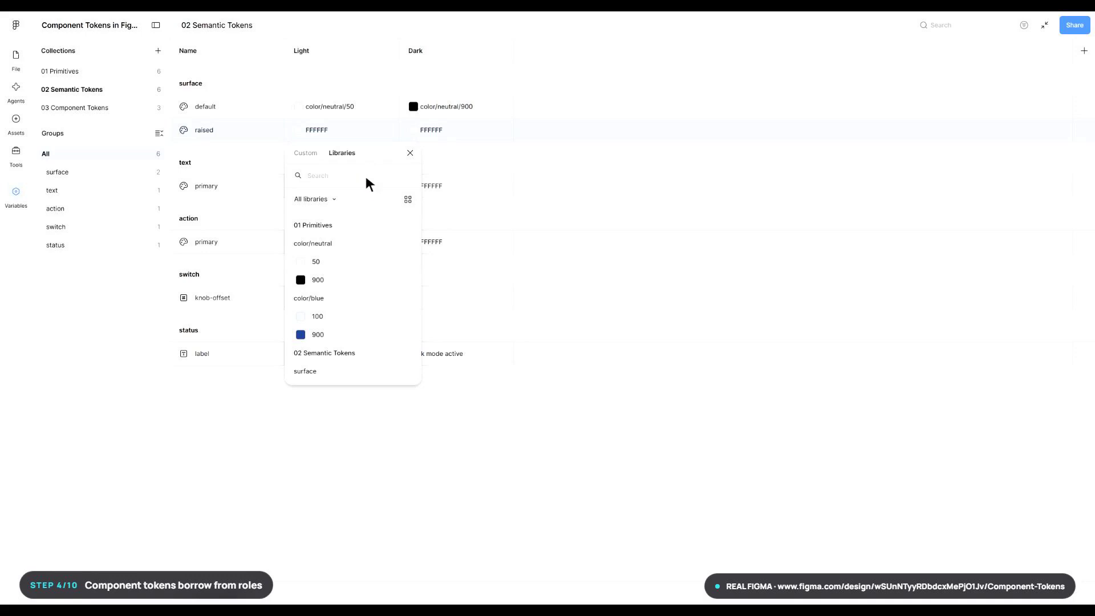
text(color/blue/100)
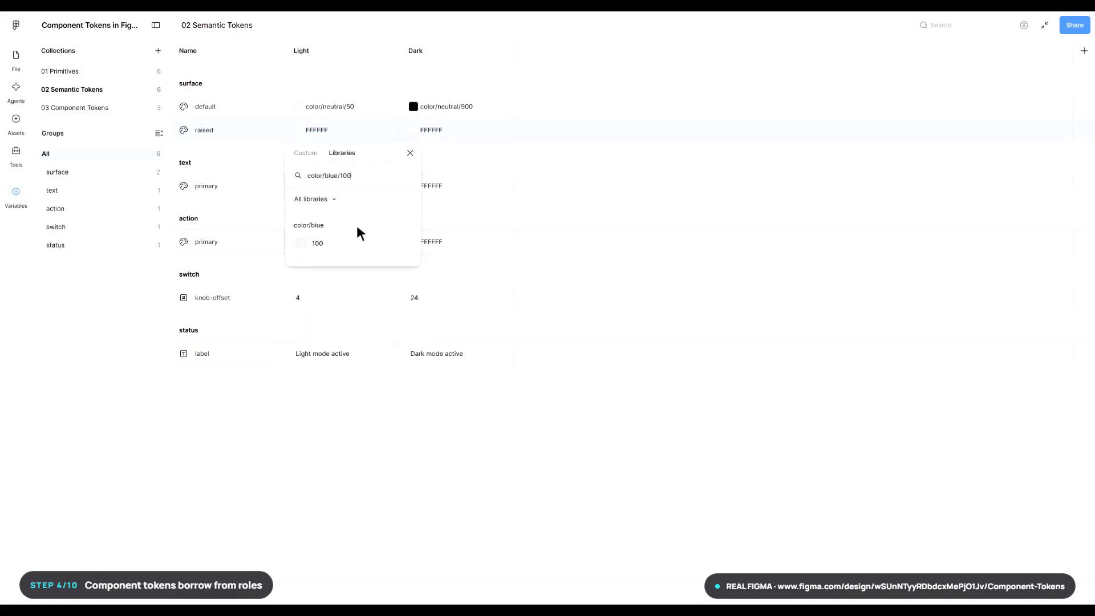
click(354, 245)
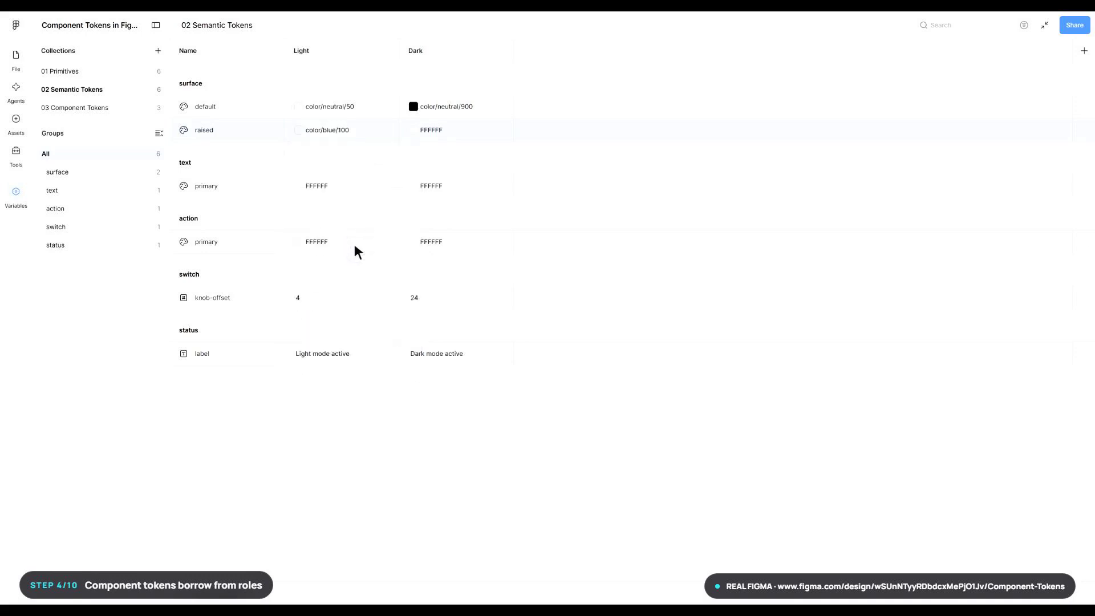
right_click(459, 135)
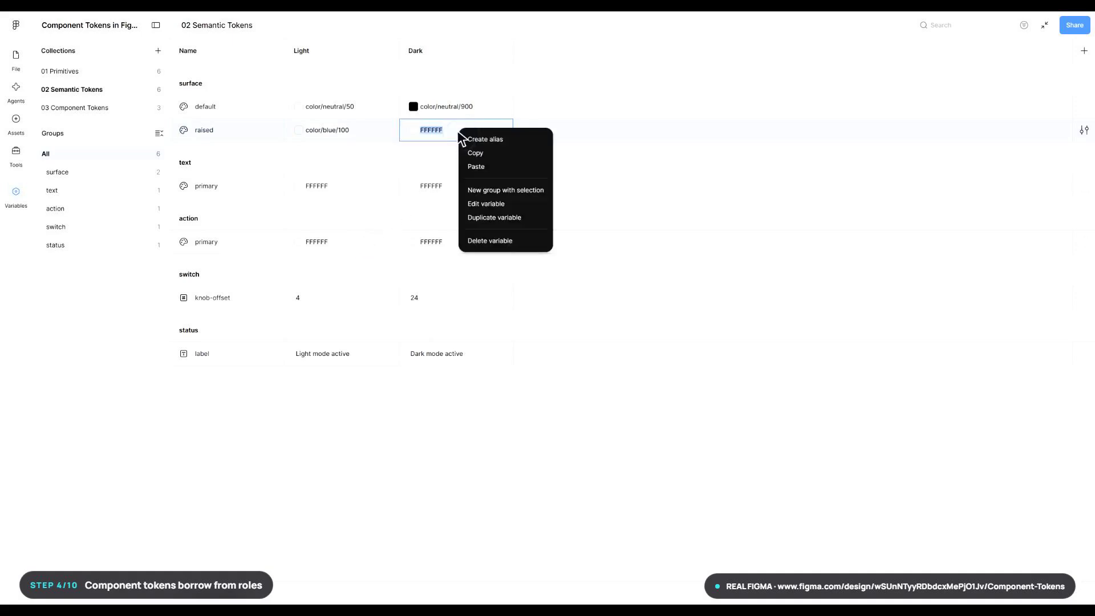
click(501, 142)
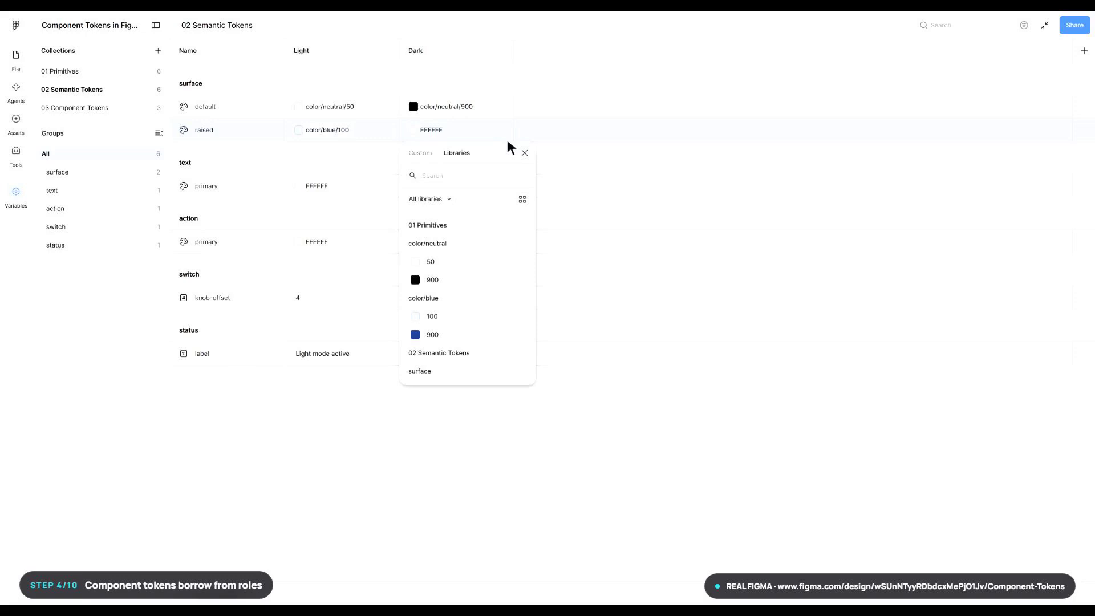
text(color/blue/900)
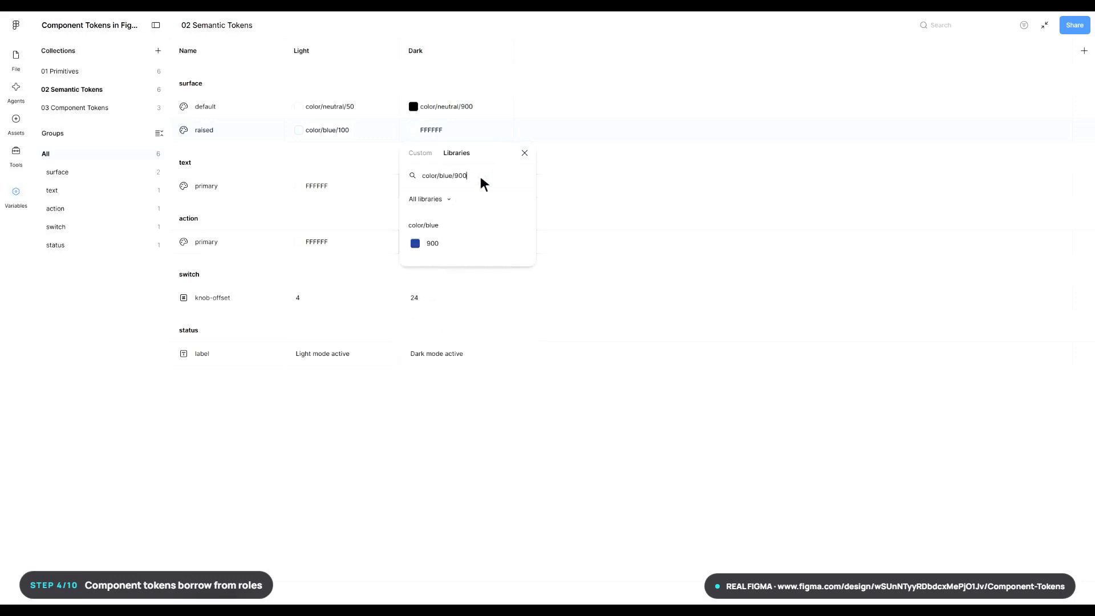
click(470, 245)
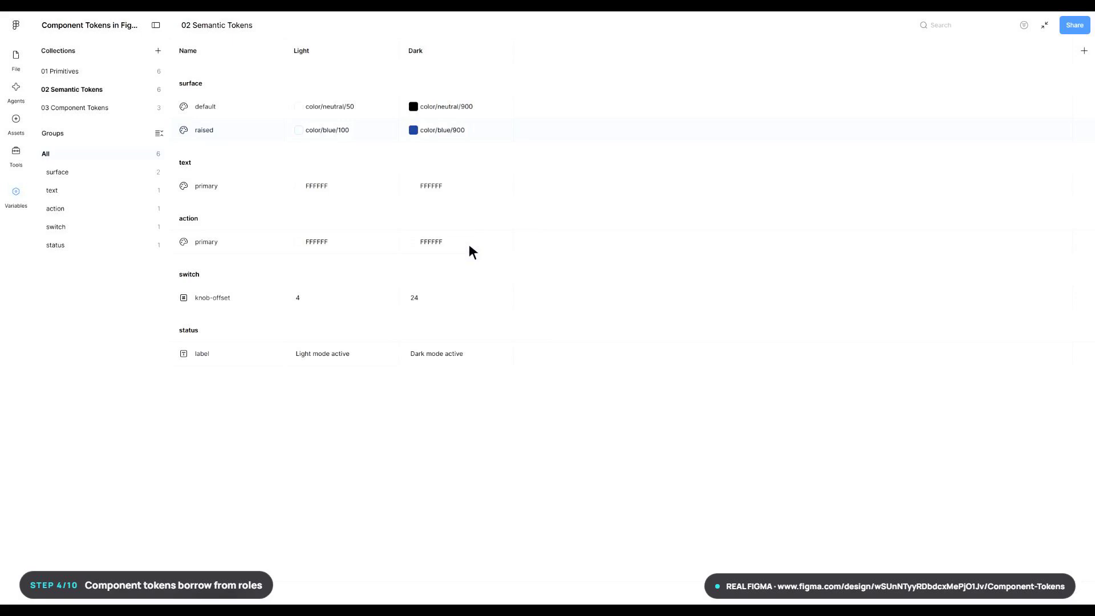
- Alias text/primary to color/neutral/900 for the Light mode and color/neutral/50 for the Dark mode
click(345, 190)
right_click(346, 191)
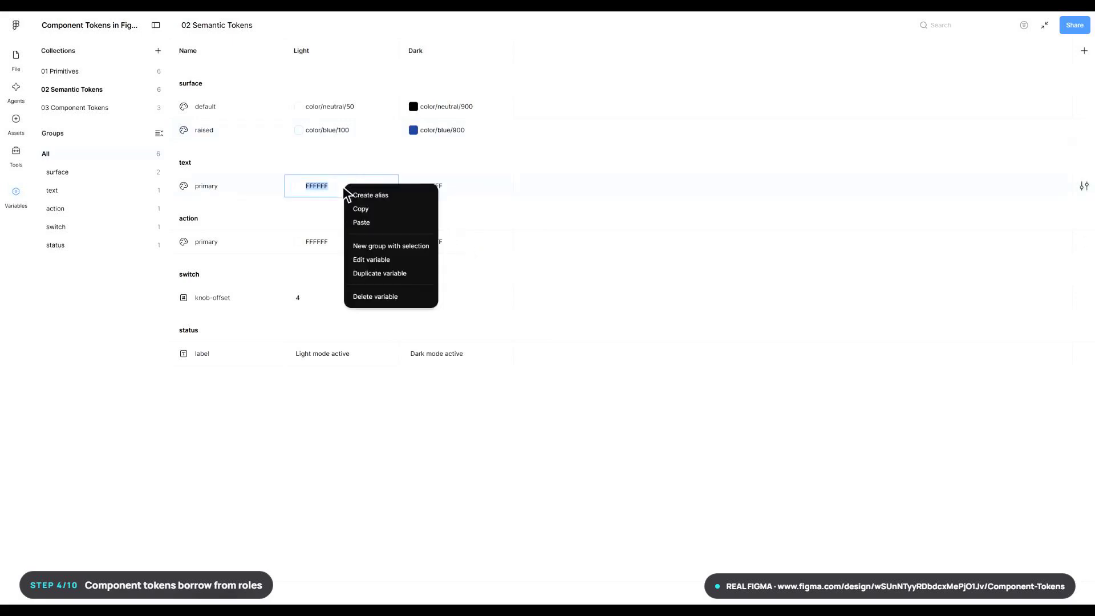
click(394, 197)
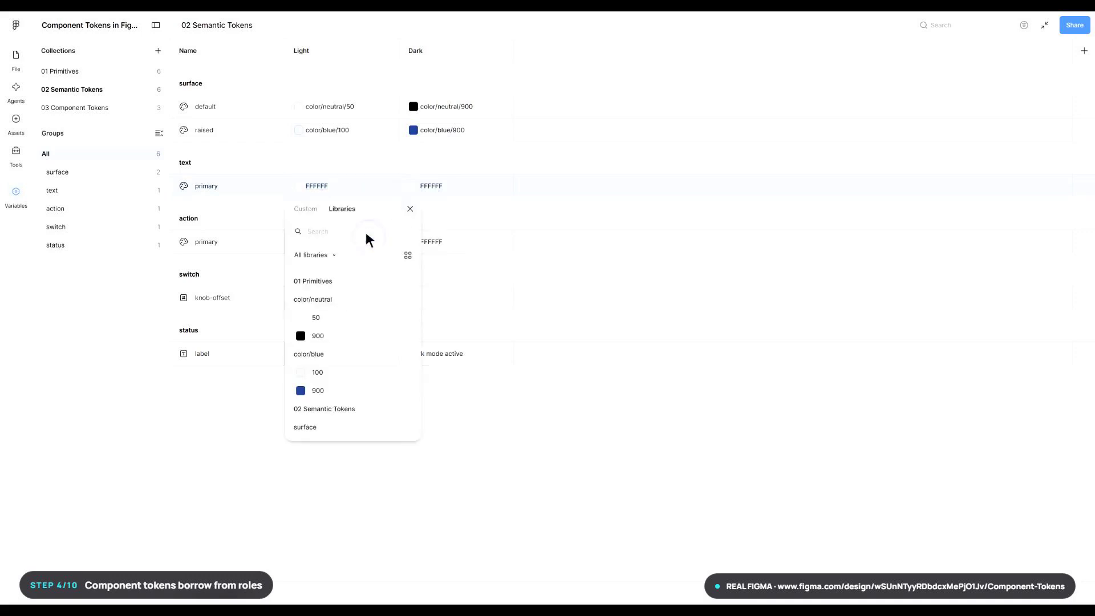
text(color/neutral/900)
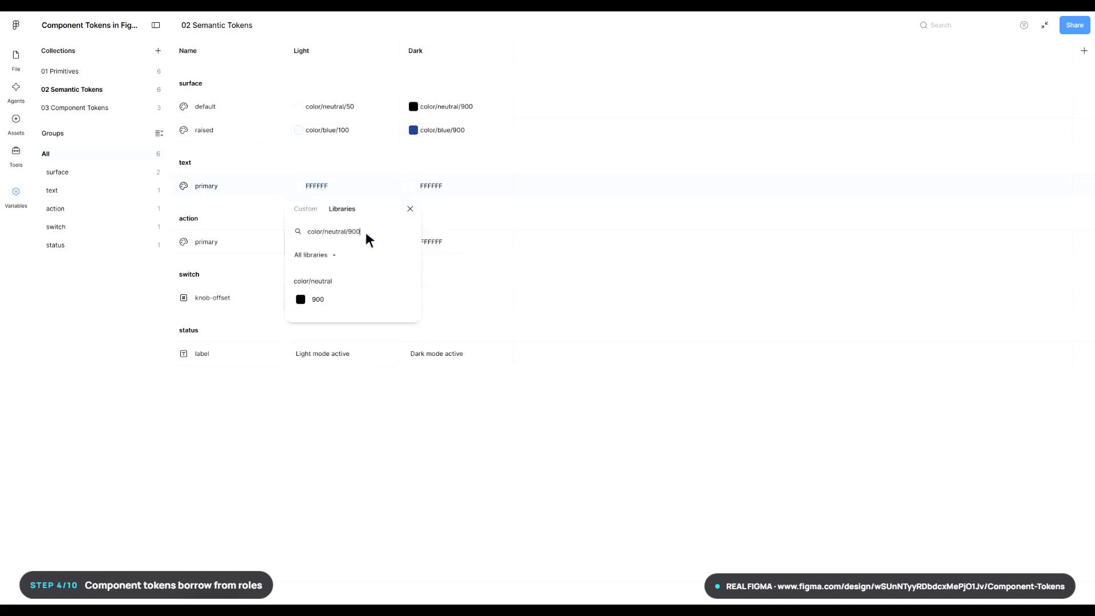
click(355, 305)
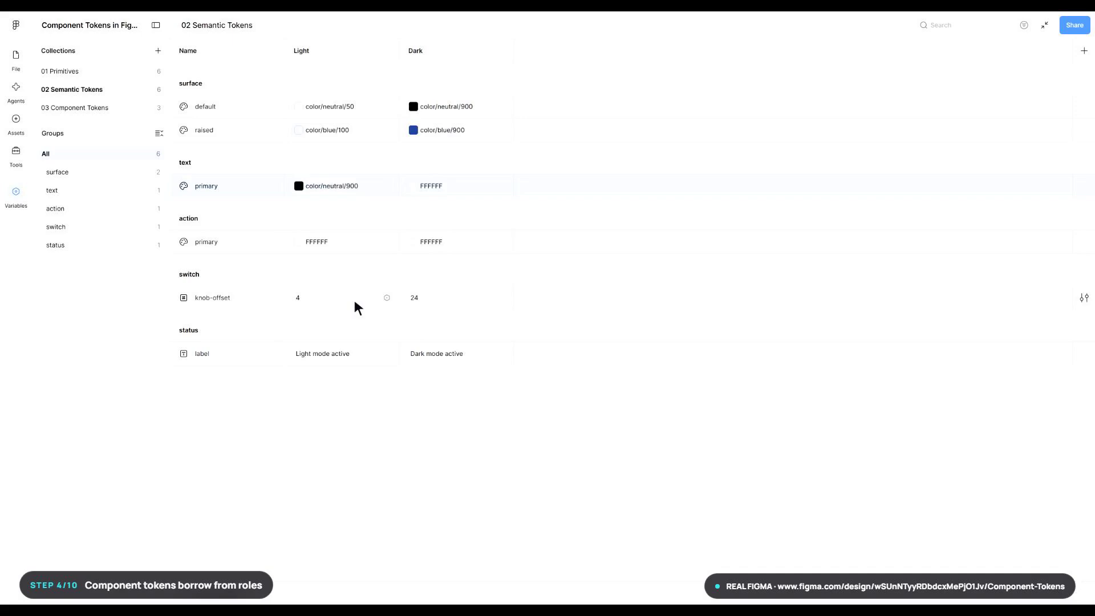
right_click(460, 191)
click(506, 197)
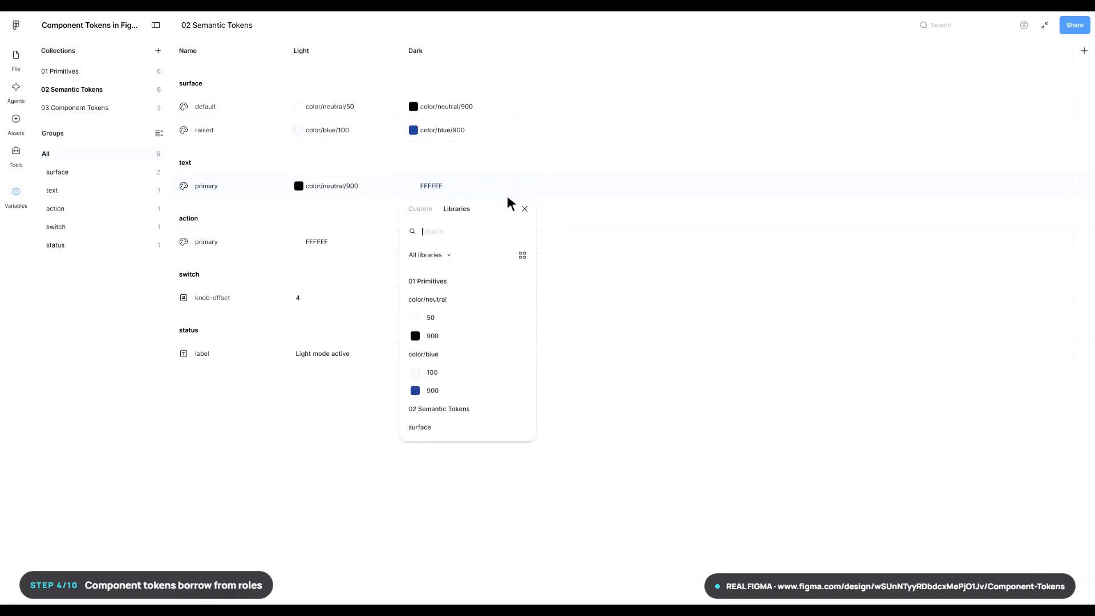
click(482, 237)
text(color/neutral/50)
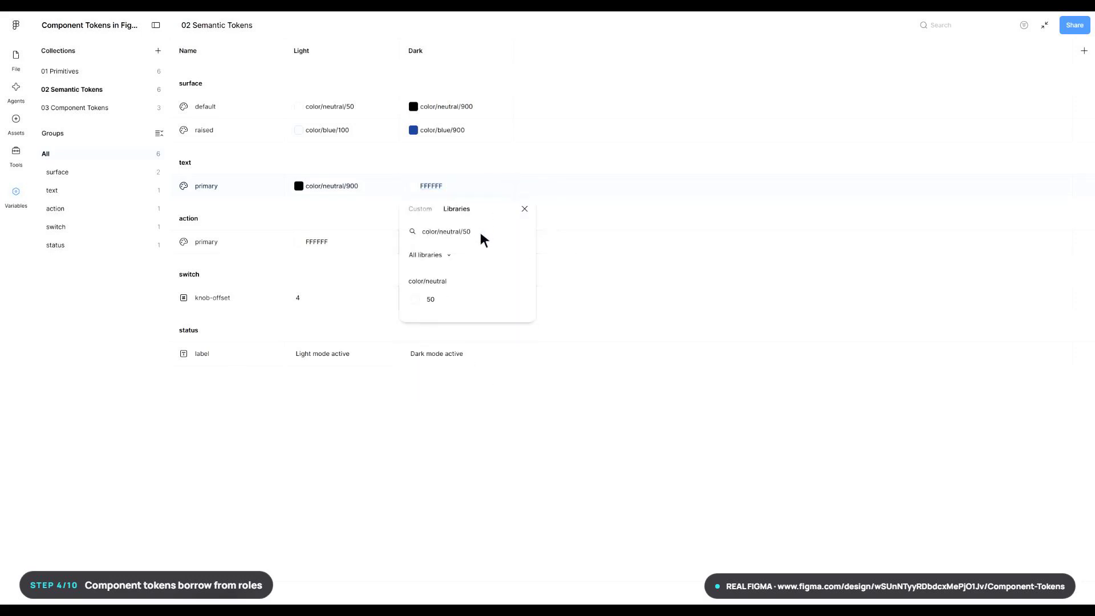
click(468, 298)
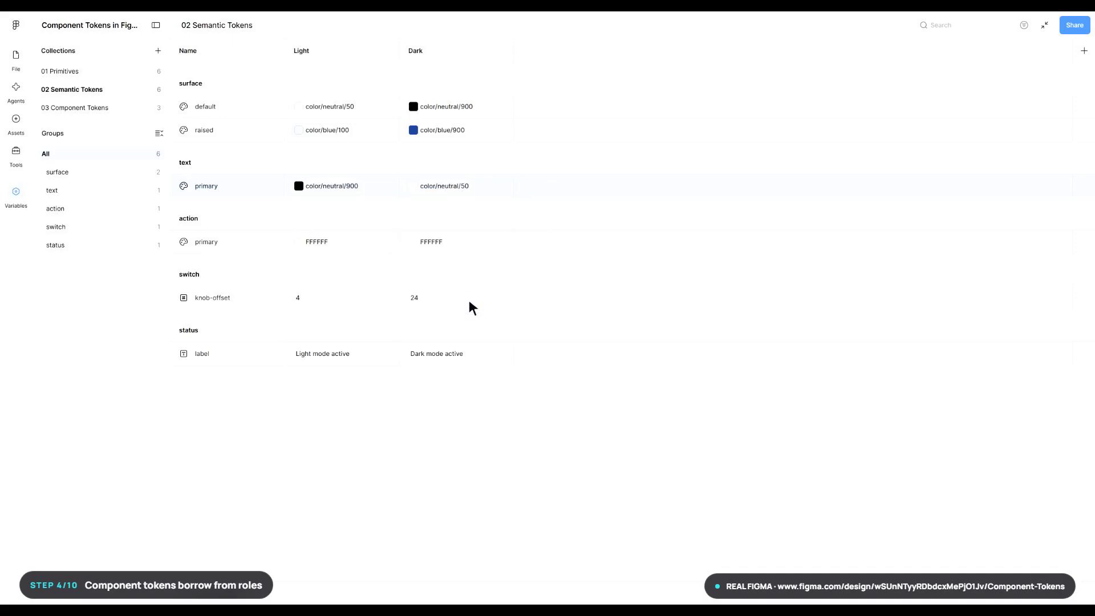
- Alias action/primary to color/blue/900 for the Light mode and color/blue/100 for the Dark mode
right_click(345, 247)
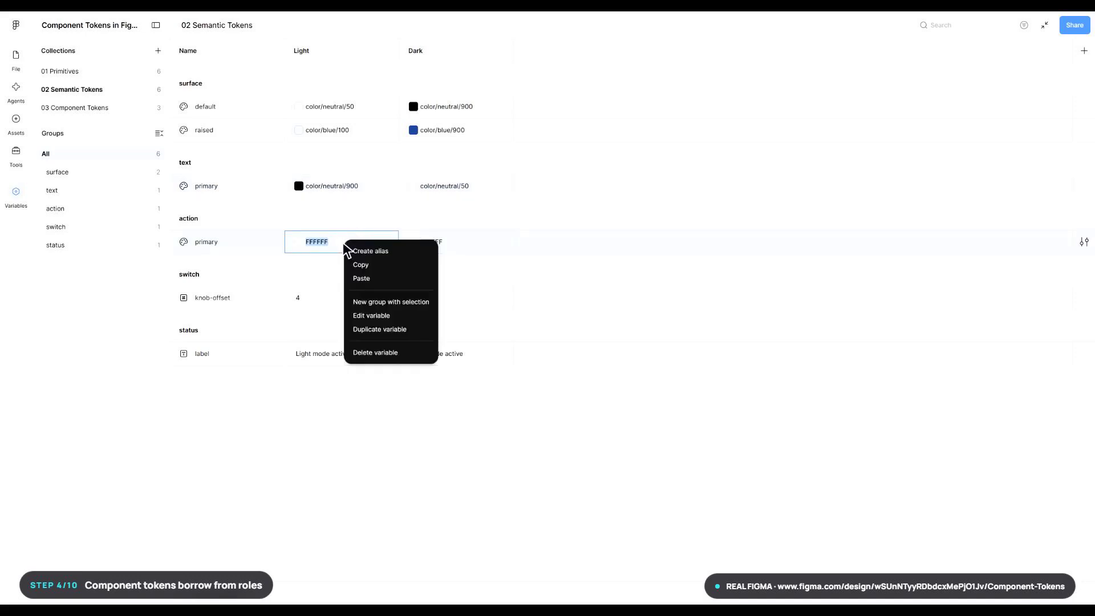
click(394, 254)
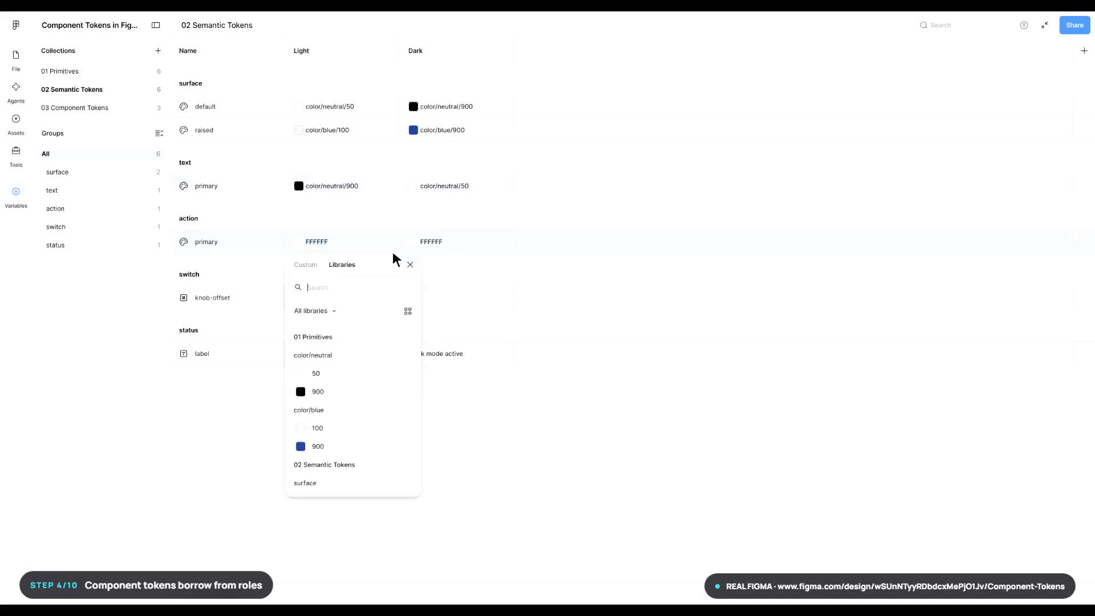
click(367, 290)
text(color/blue/900)
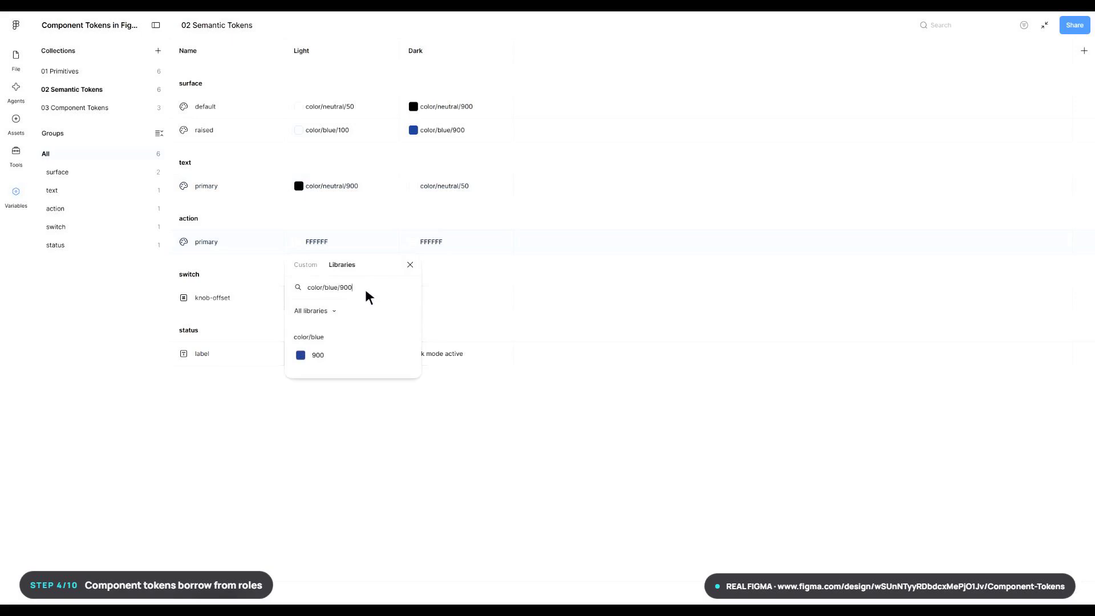
click(354, 359)
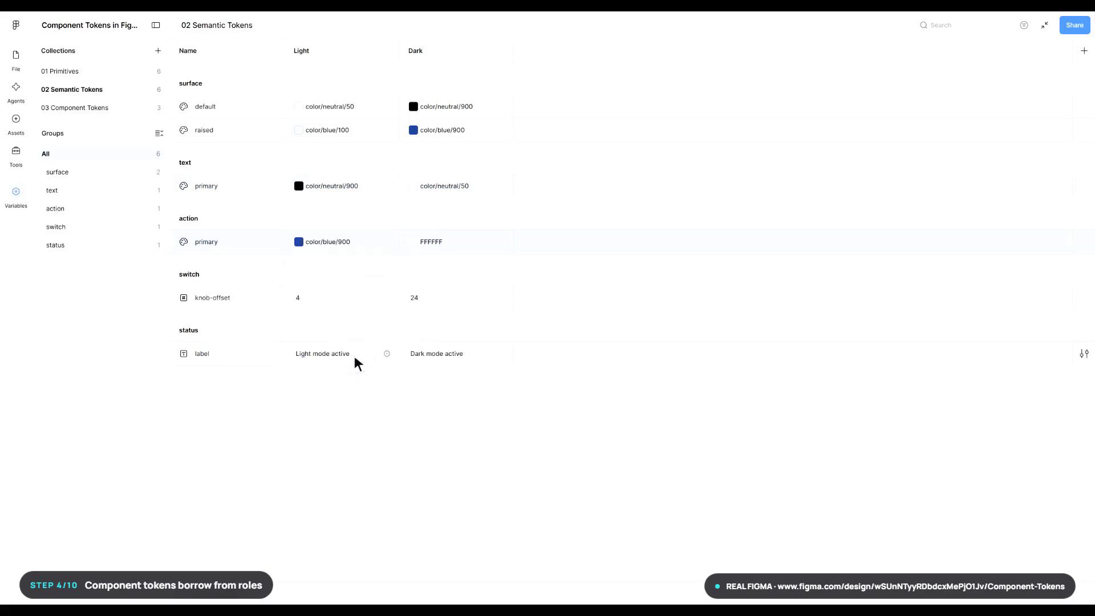
click(457, 247)
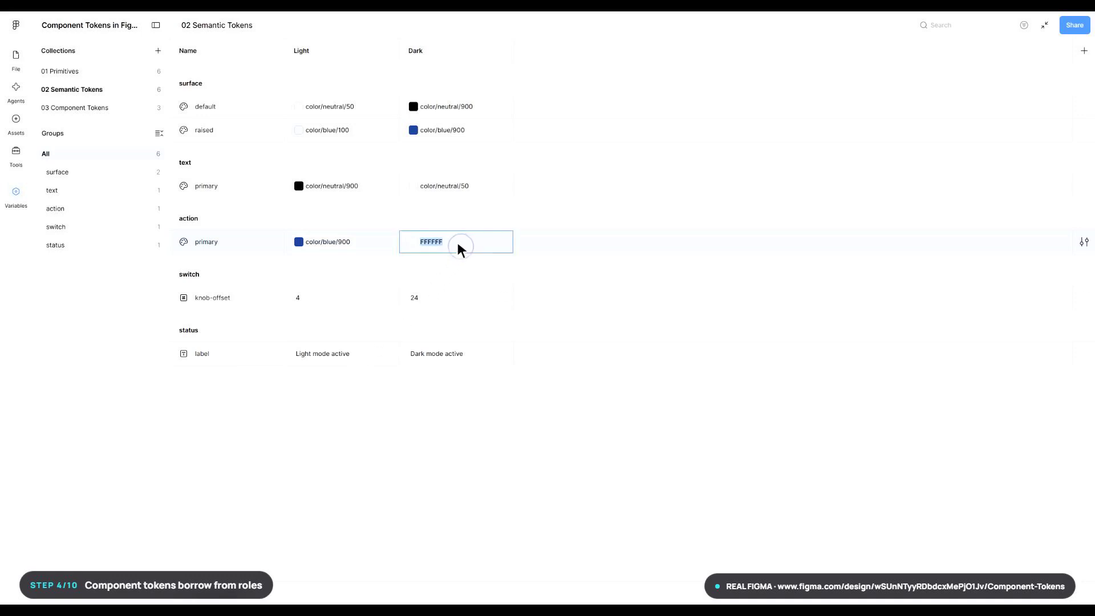
right_click(459, 246)
click(508, 253)
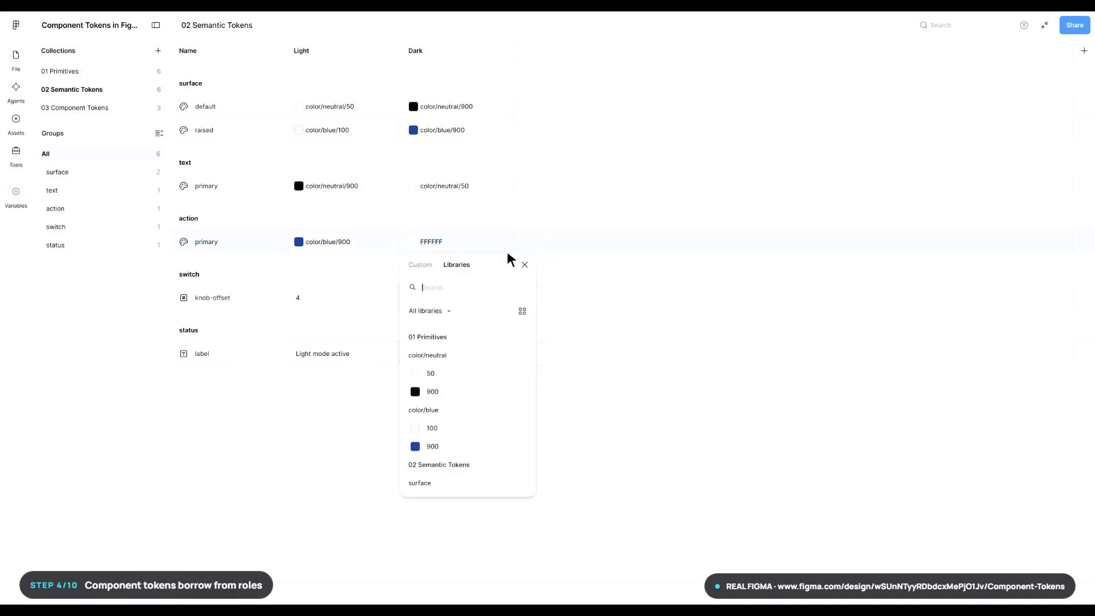
click(481, 291)
text(color/blue/100)
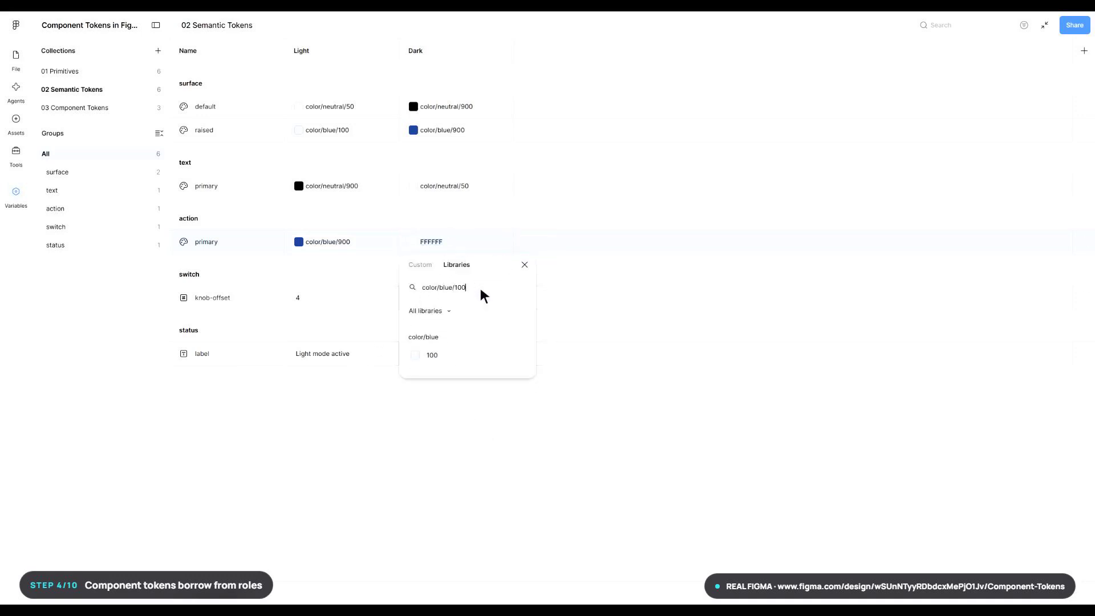
click(472, 356)
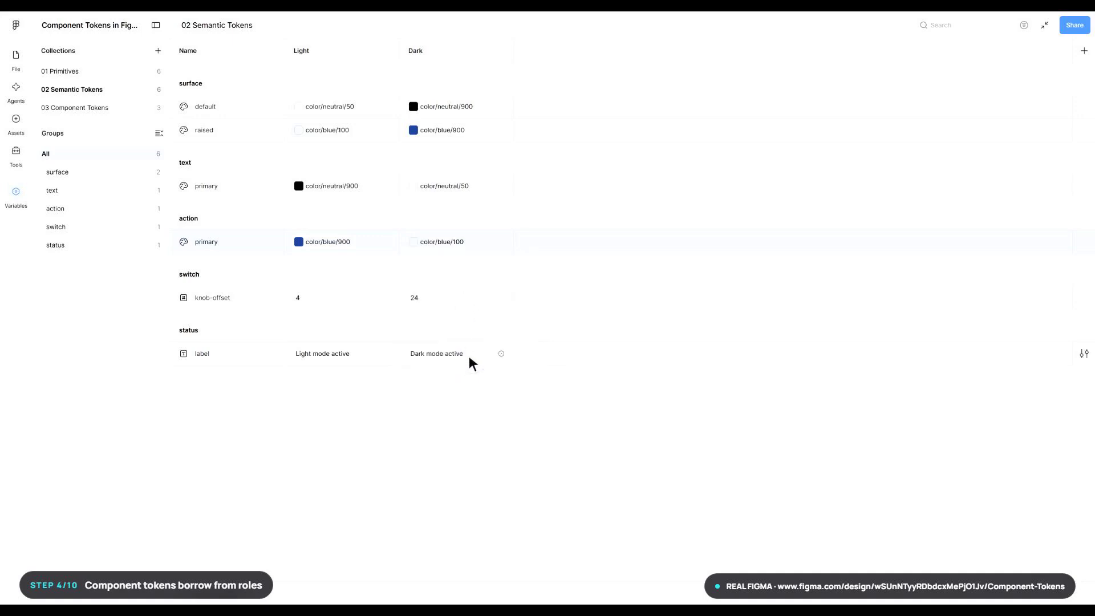
- In the 03 Component Tokens collection, alias card/background to the semantic token surface/raised
click(100, 108)
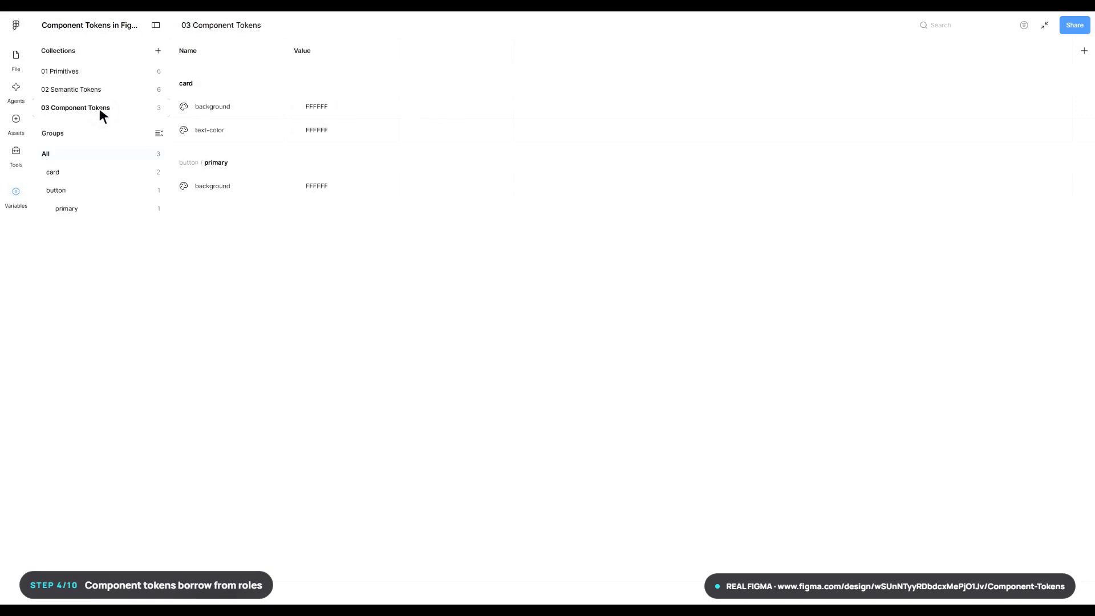
click(343, 108)
right_click(344, 108)
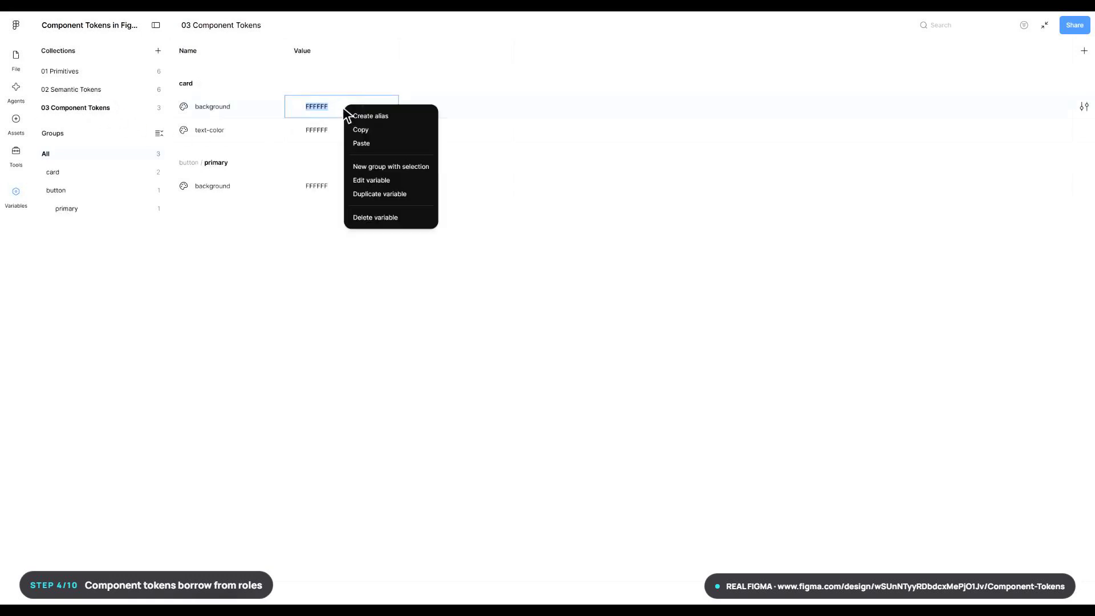
click(392, 116)
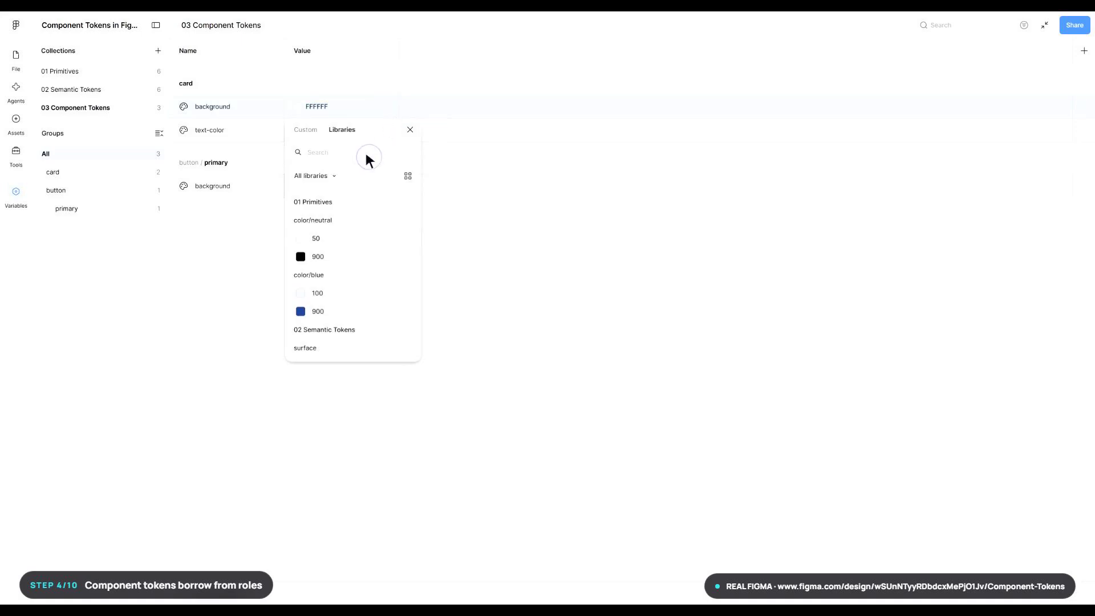
text(surface/raised)
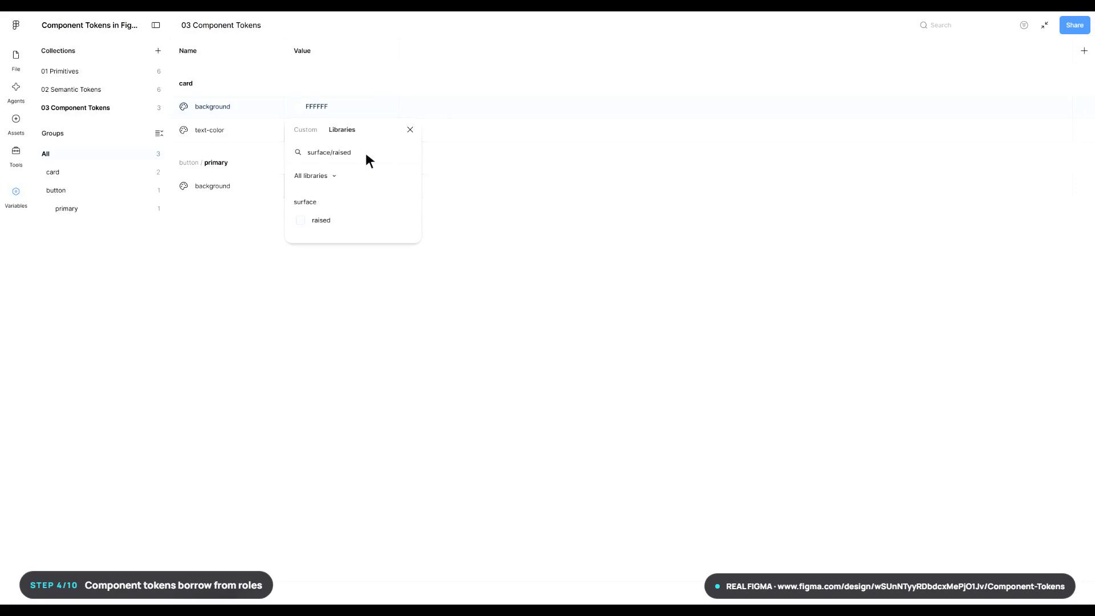
click(354, 221)
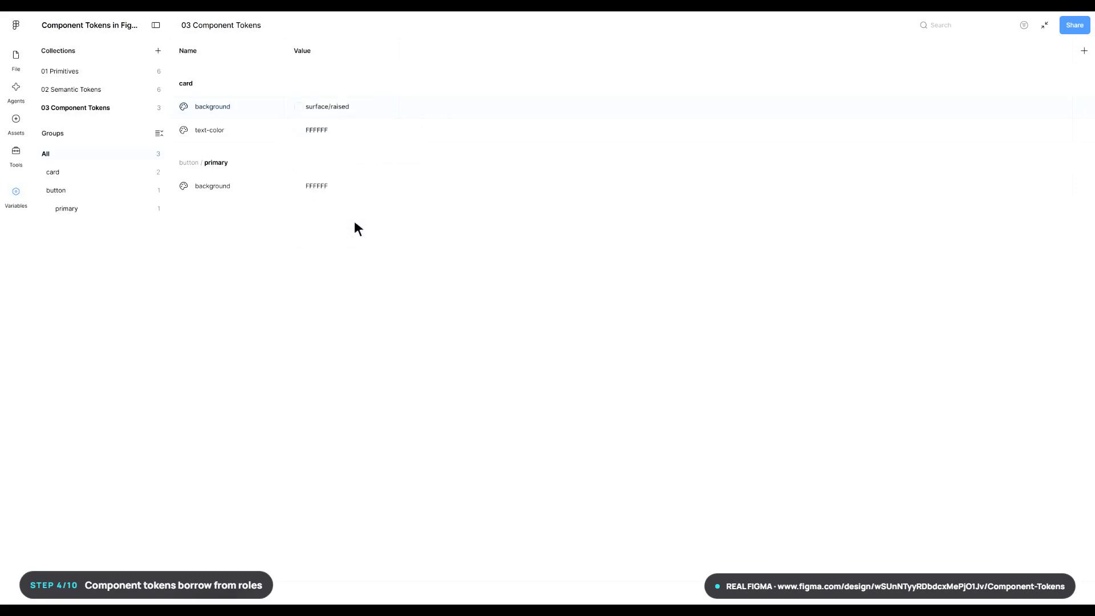
- Alias the component token card/text-color to the semantic token text/primary
right_click(344, 130)
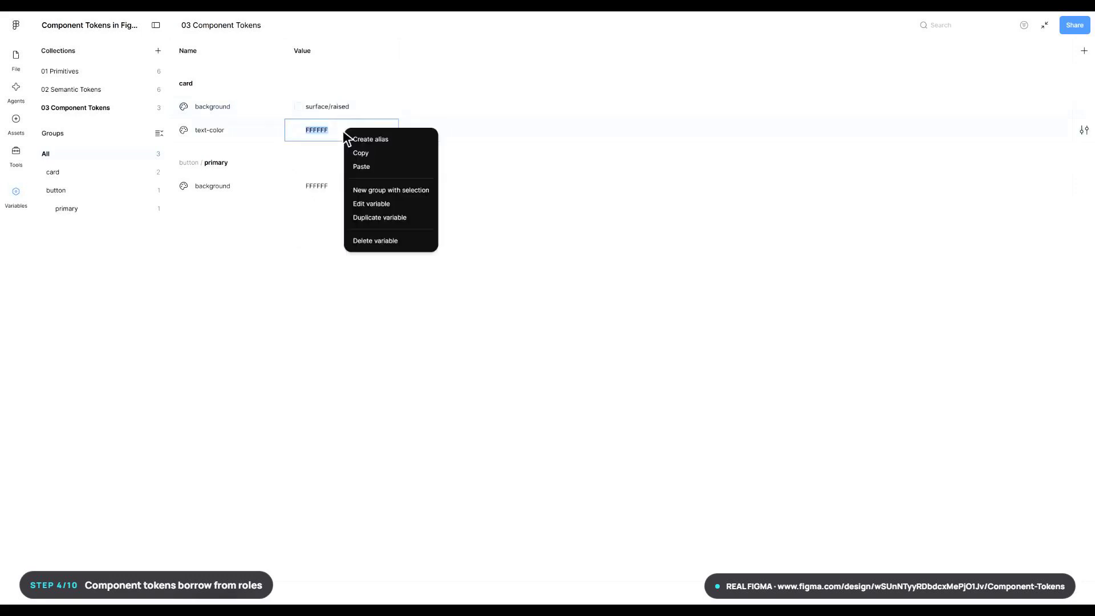
click(393, 140)
text(text/primary)
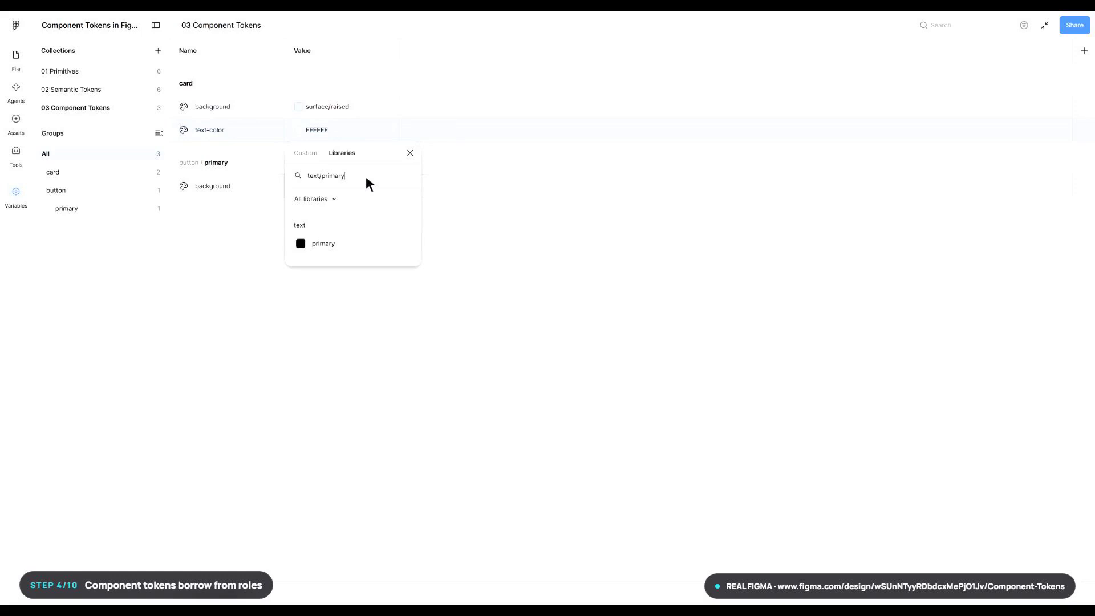
click(355, 245)
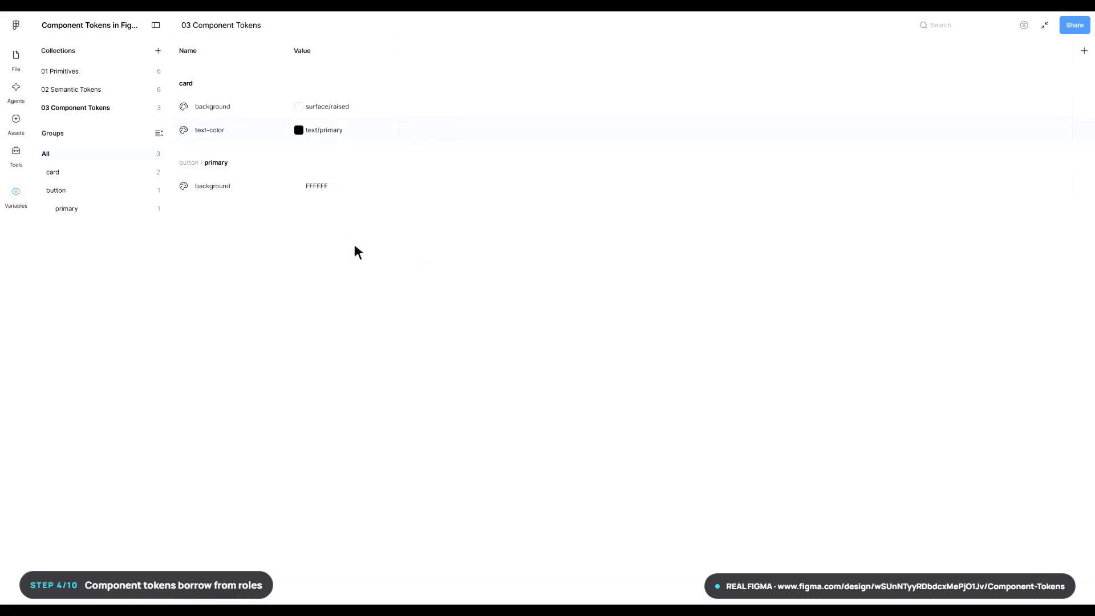
- Alias the component token button/primary/background to the semantic token action/primary
right_click(343, 186)
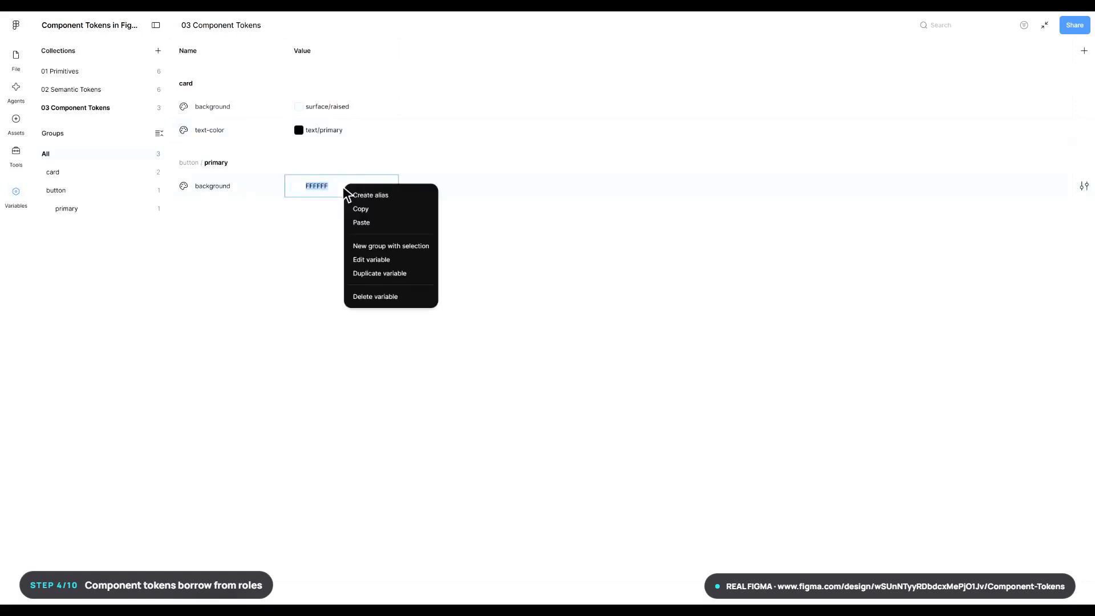
click(391, 195)
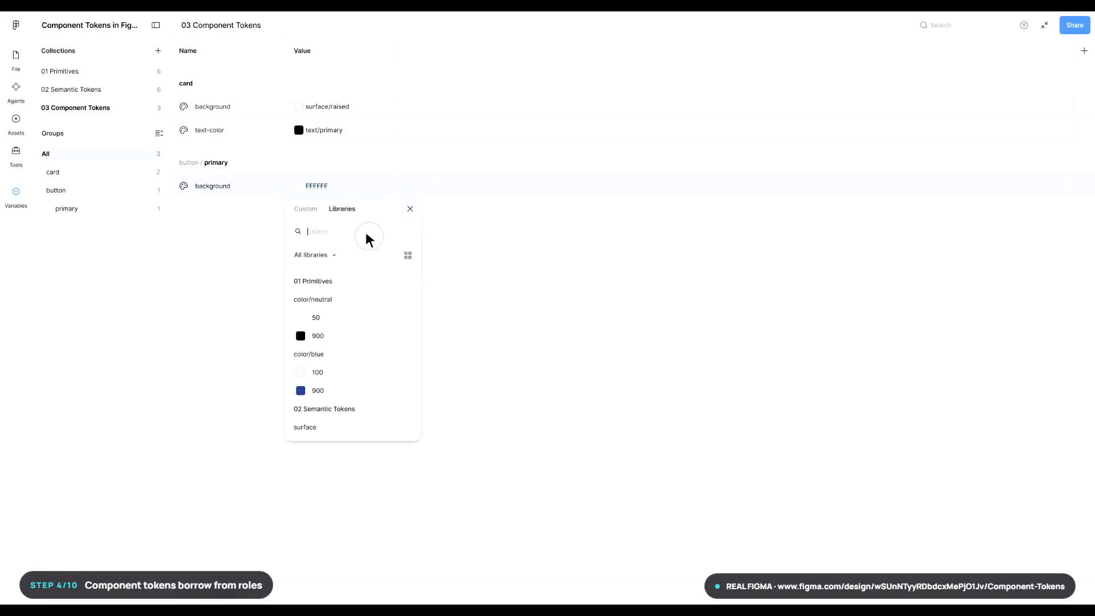
text(action/prim)
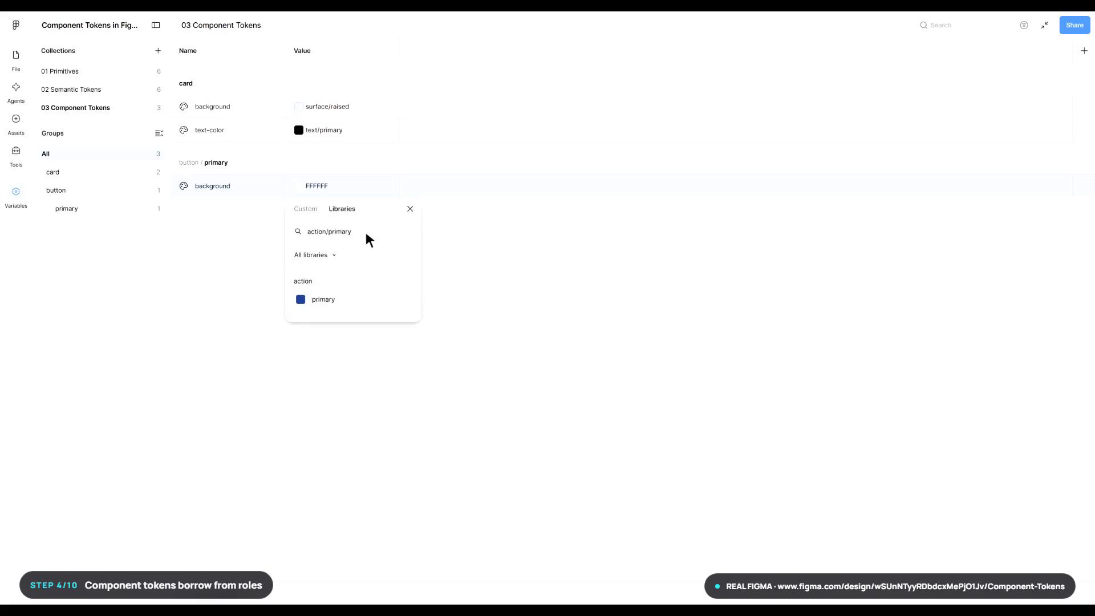
text(ary)
click(354, 300)
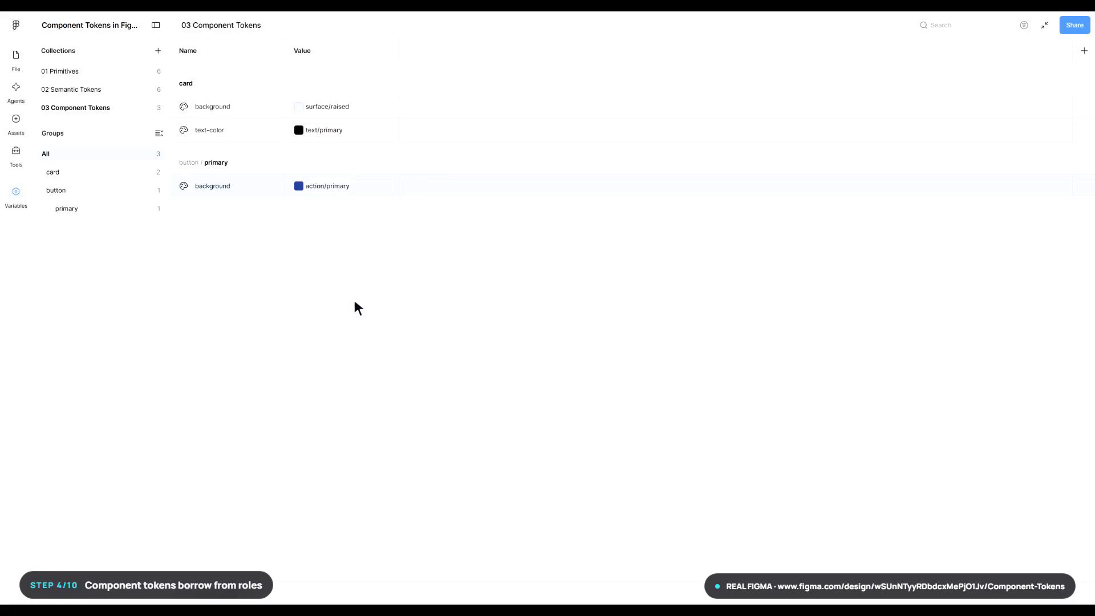
- Review the color scope settings of color/neutral/50, color/neutral/900 and color/blue/100 in the 01 Primitives collection
click(100, 73)
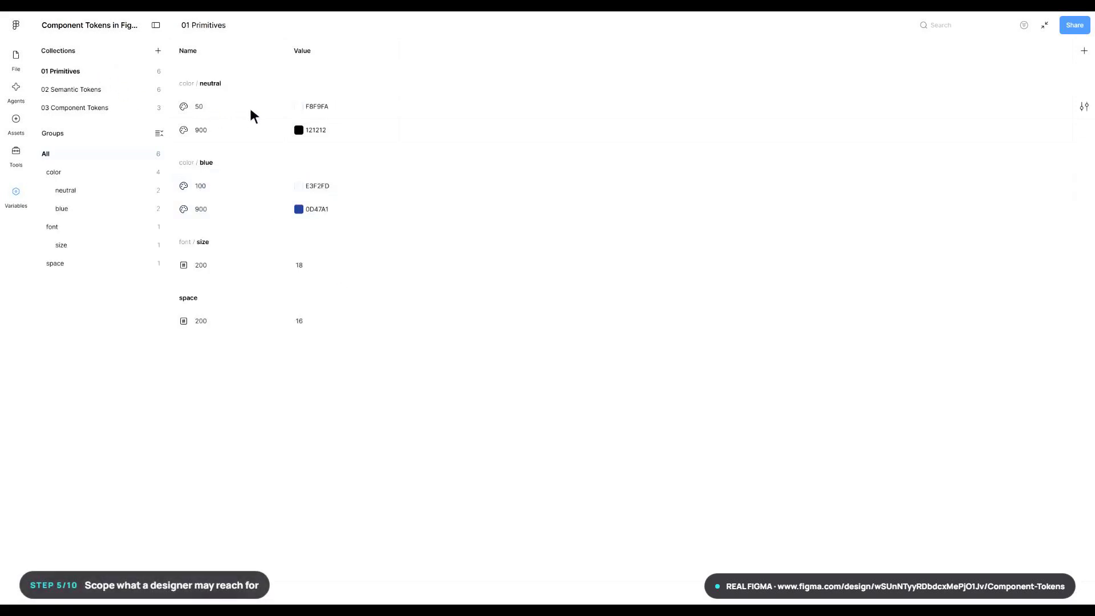
click(1084, 107)
click(986, 127)
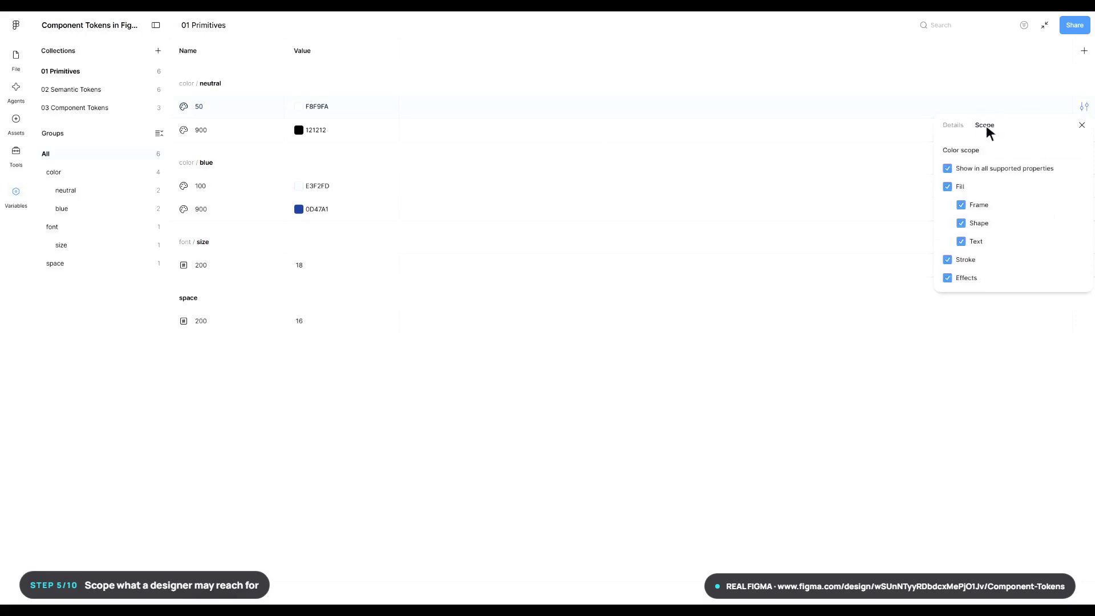
key(Escape)
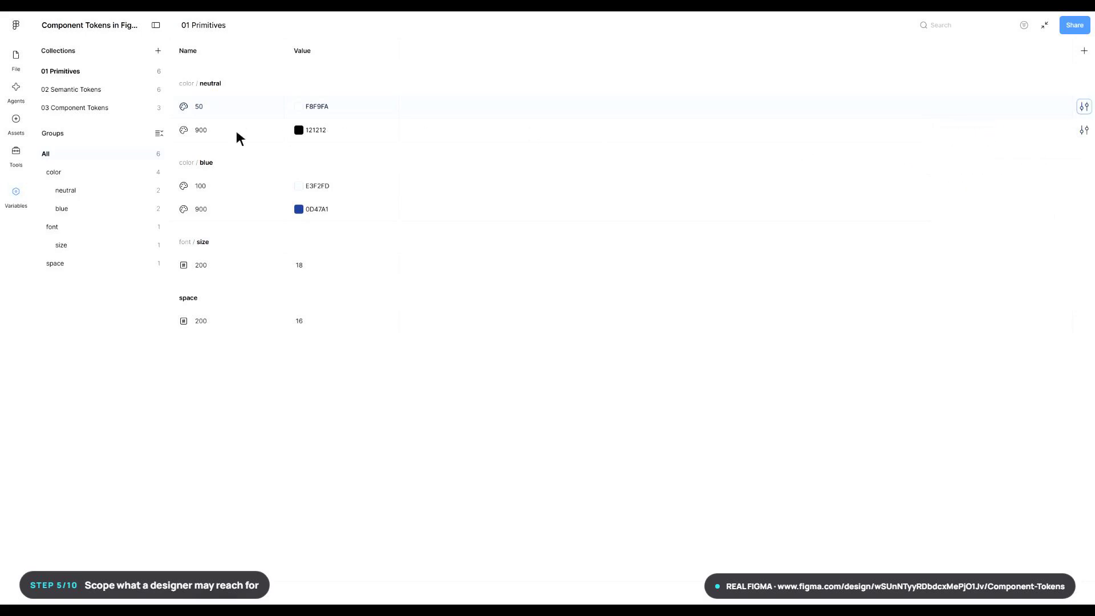
click(1084, 130)
click(986, 149)
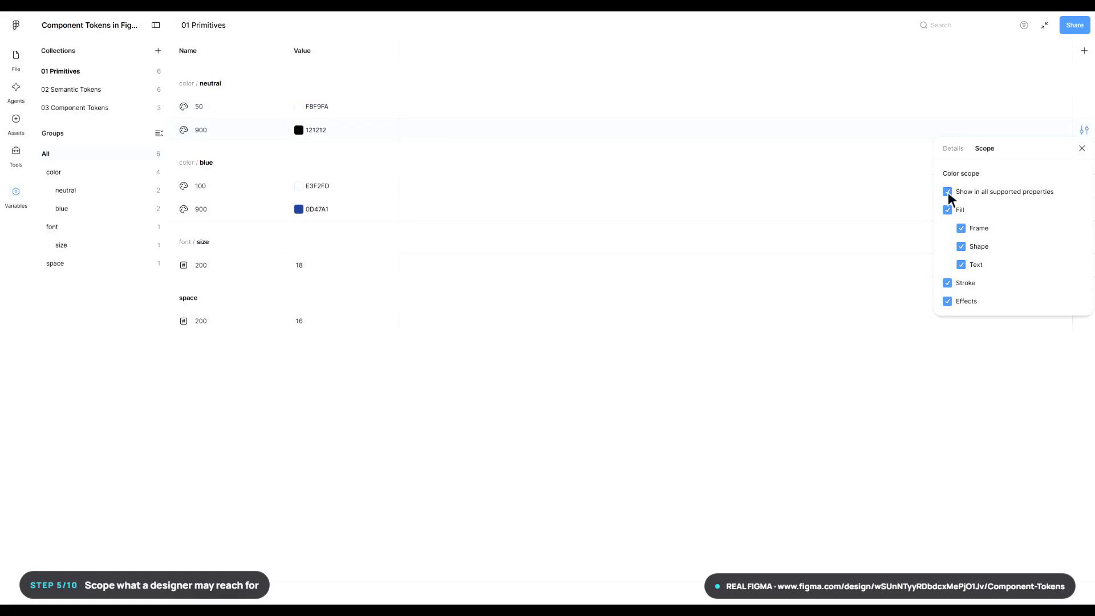
key(Escape)
click(1084, 186)
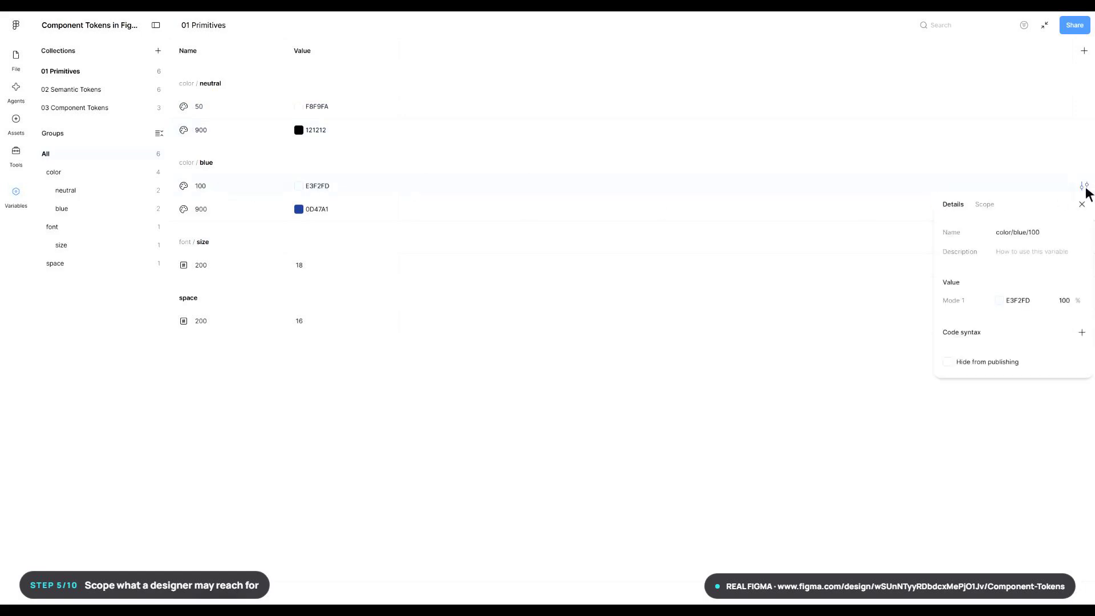
click(986, 204)
key(Escape)
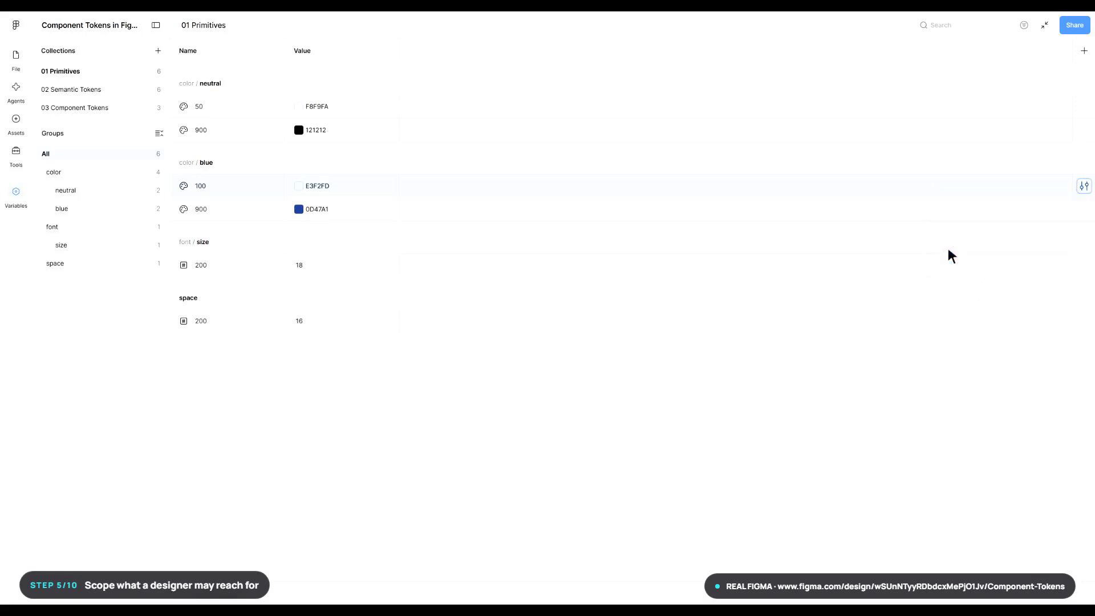
click(1084, 130)
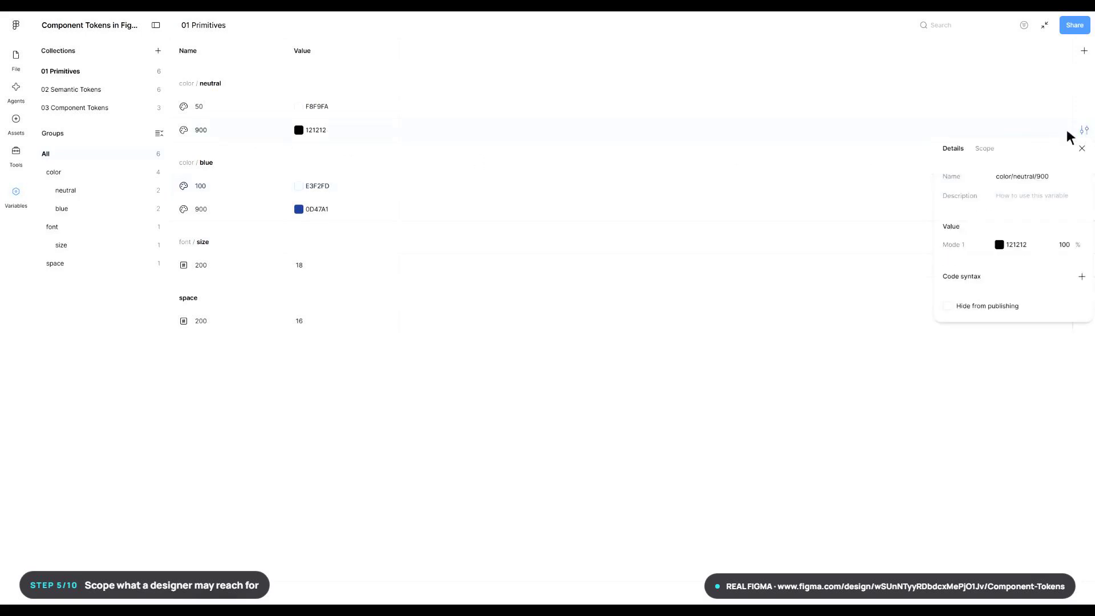
click(986, 151)
key(Escape)
- In the 02 Semantic Tokens collection, restrict the color scope of surface/default to Frame and Shape fills
click(98, 90)
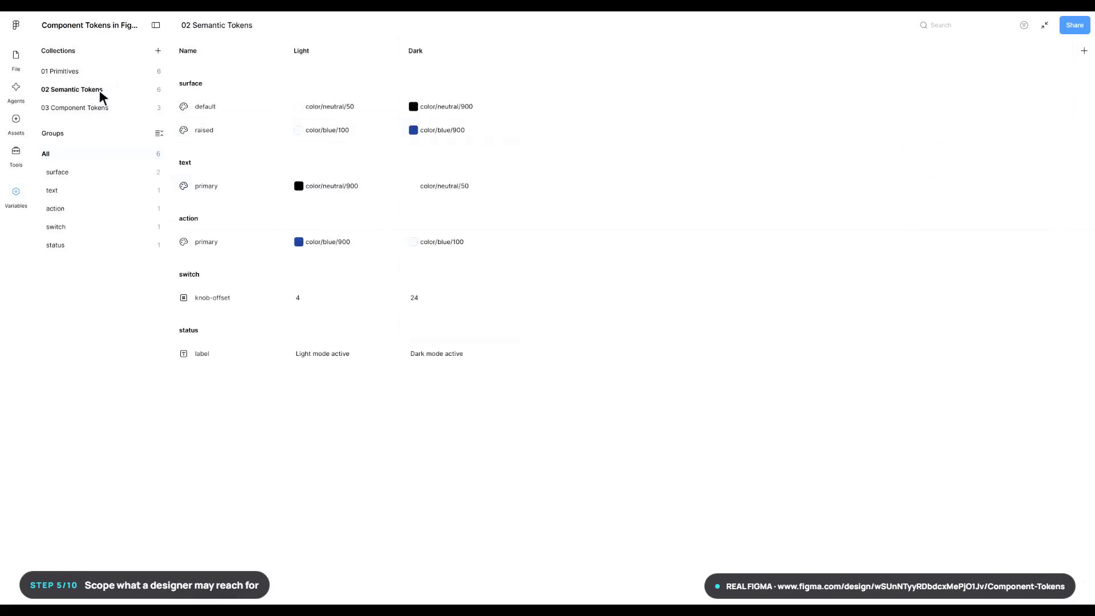
click(1084, 107)
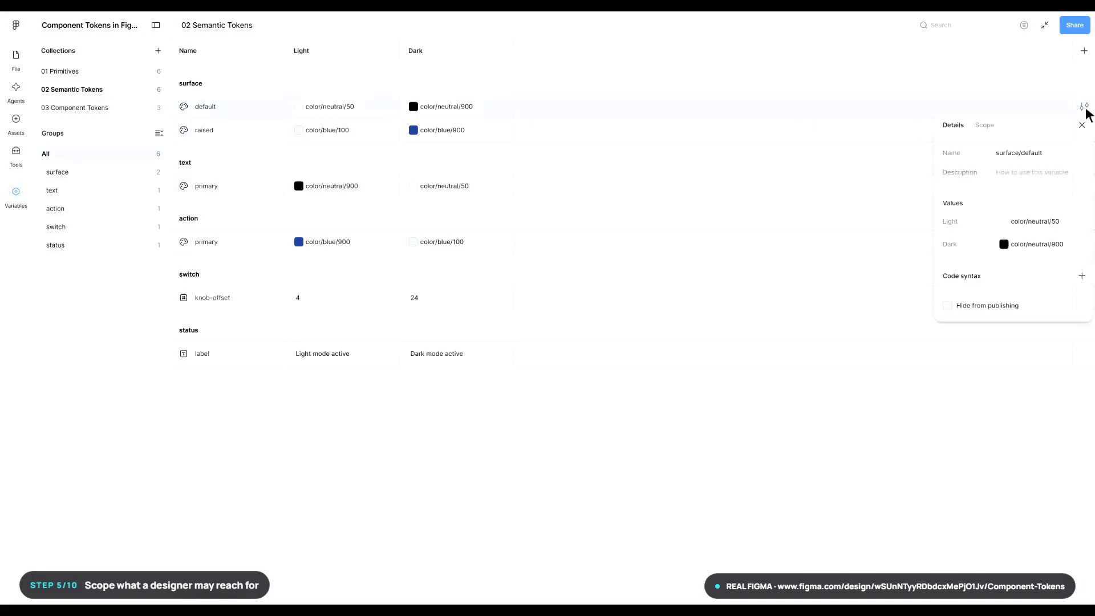
click(984, 126)
click(949, 169)
click(961, 206)
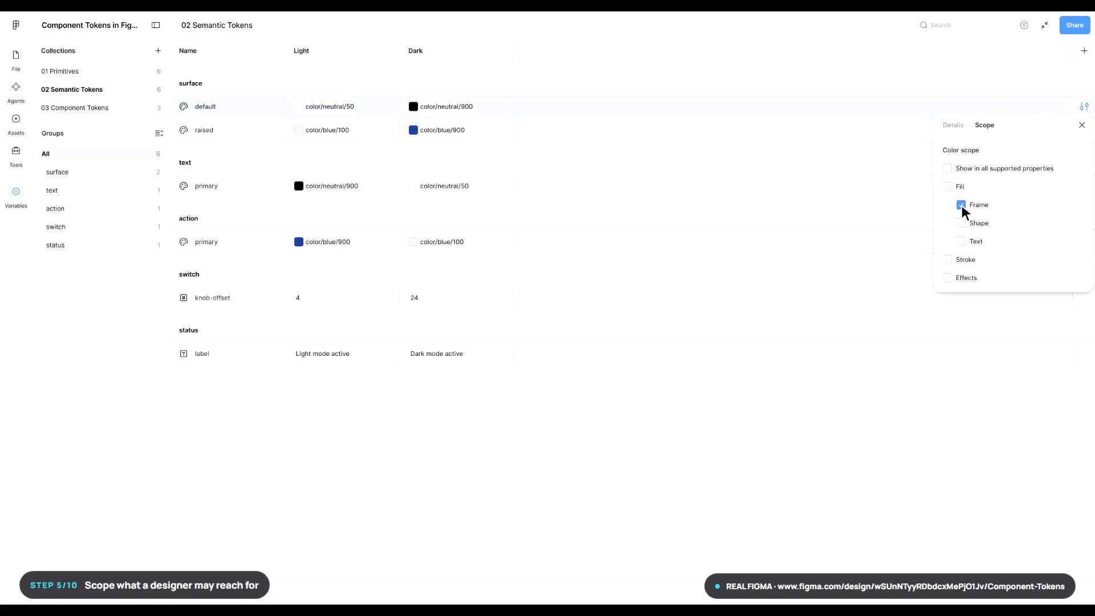
click(961, 224)
key(Escape)
- Restrict the color scope of surface/raised to Frame and Shape fills
click(1085, 131)
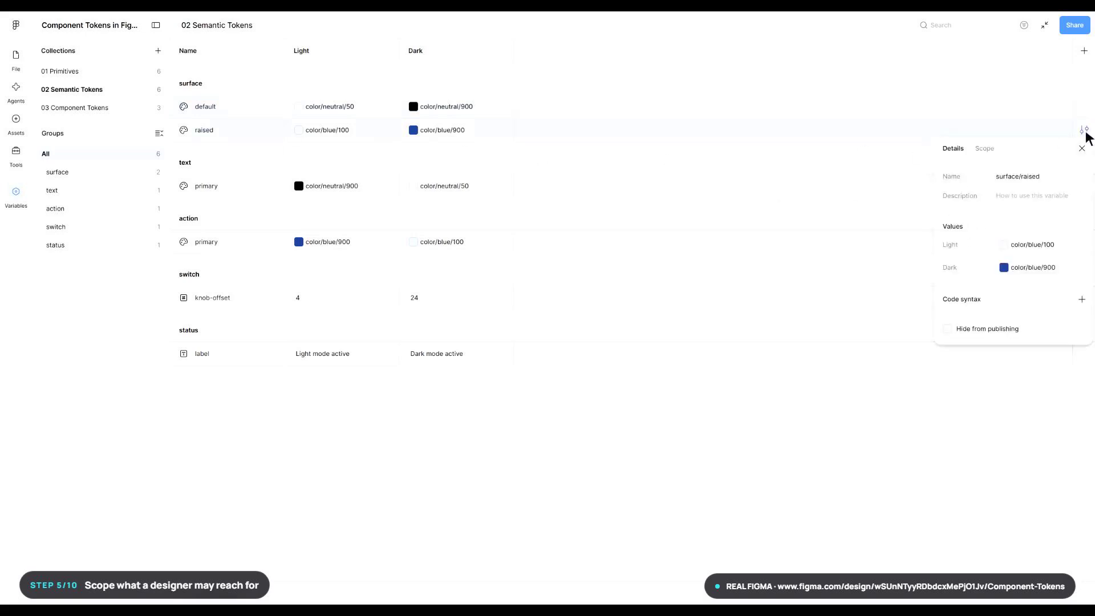
click(985, 149)
click(948, 192)
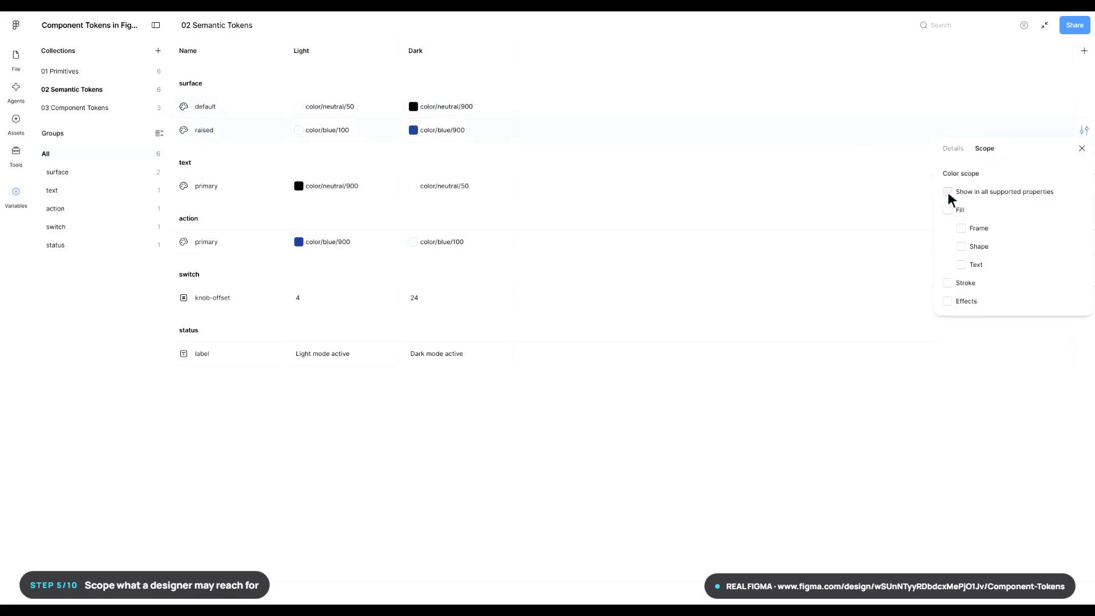
click(961, 228)
click(961, 246)
key(Escape)
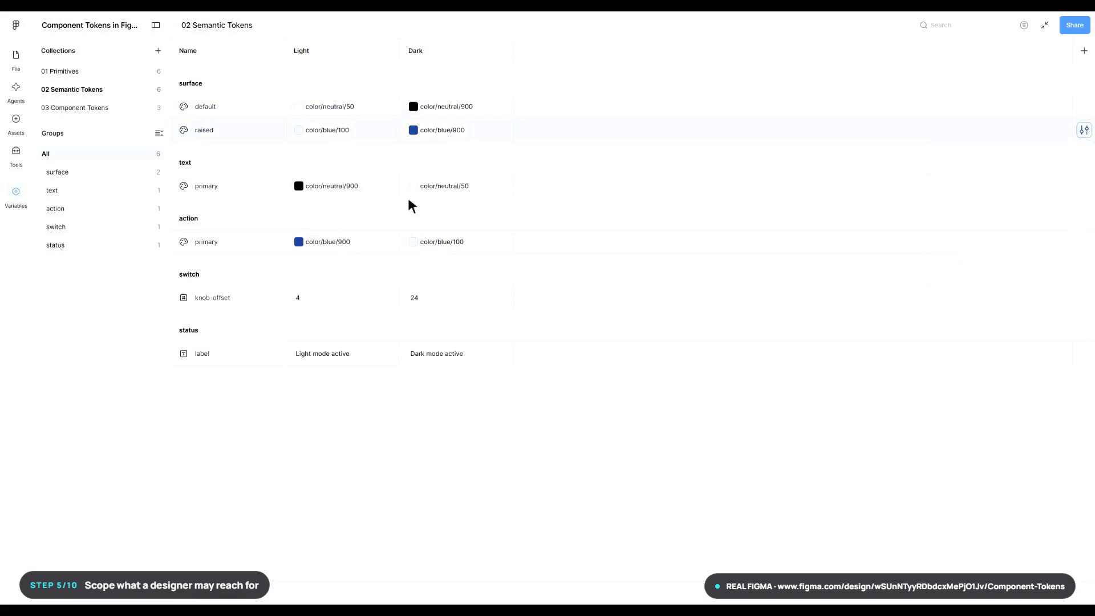
- Restrict the color scope of the semantic token text/primary to Text fills
click(1084, 187)
click(985, 205)
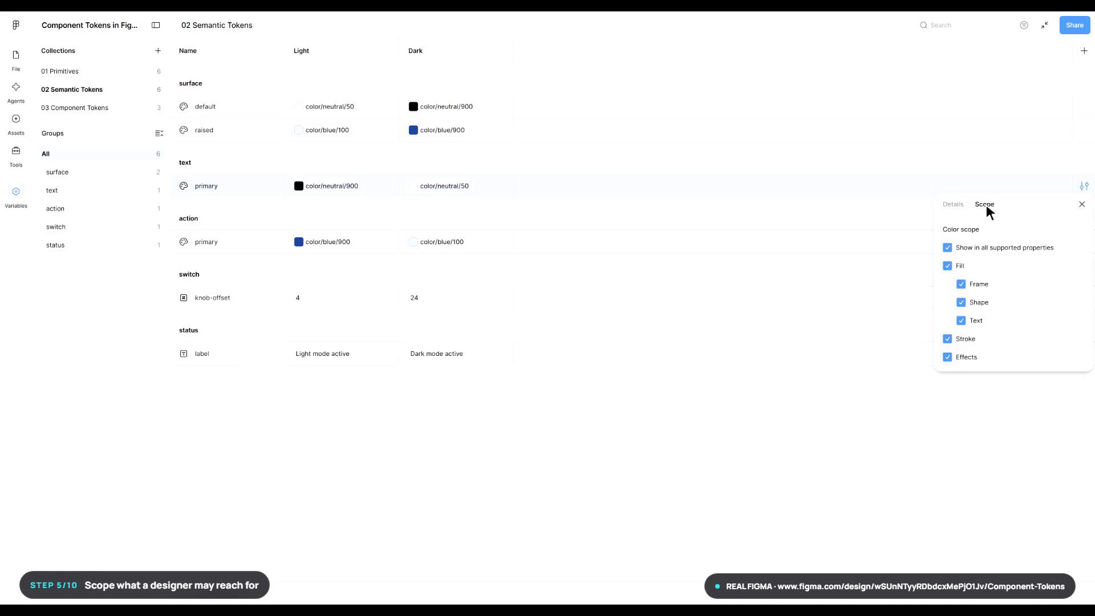
click(948, 248)
click(962, 321)
key(Escape)
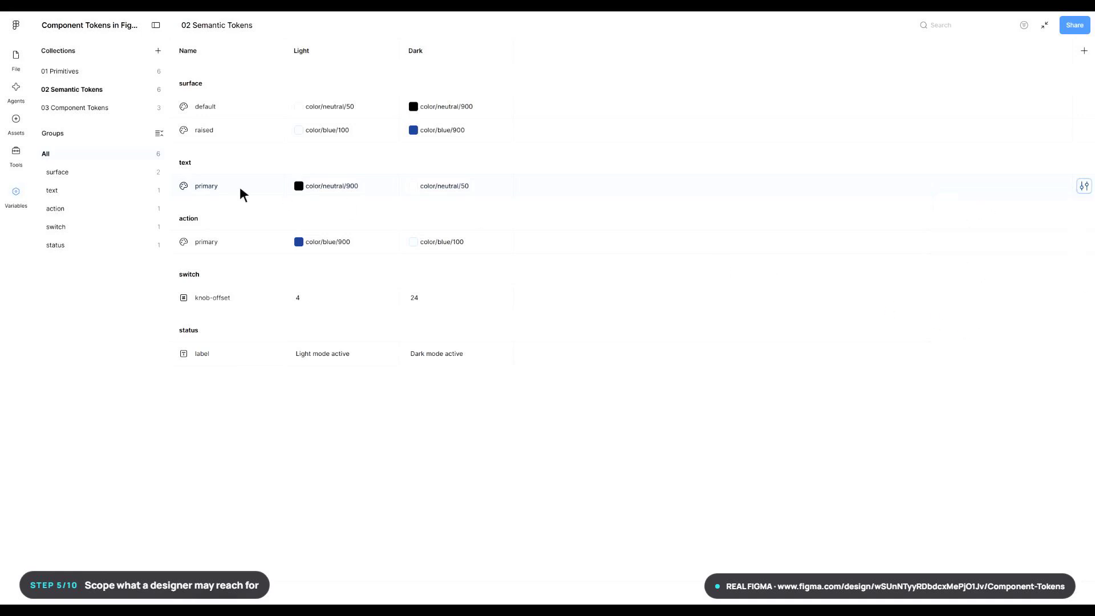
- Extend the color scope of text/primary to include Frame and Shape fills
click(1084, 187)
click(986, 205)
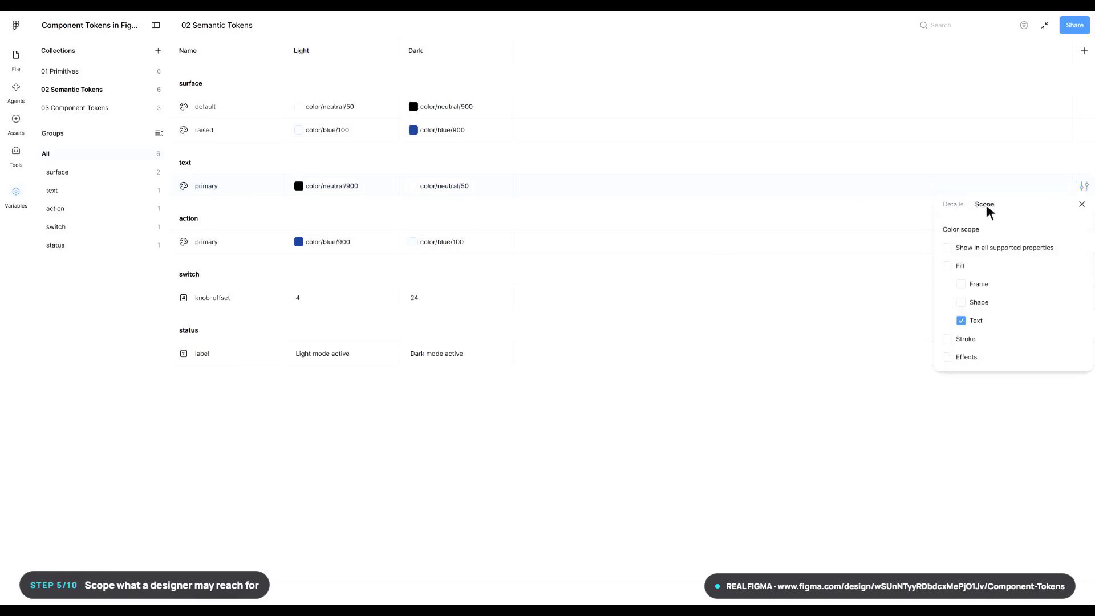
click(961, 285)
click(961, 302)
key(Escape)
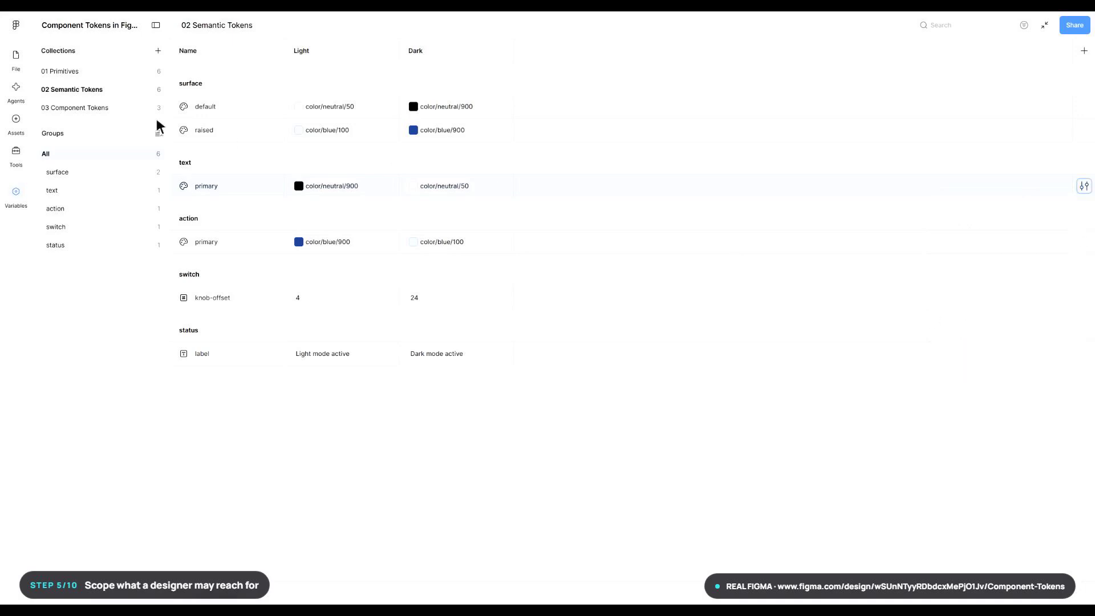
- In the 03 Component Tokens collection, restrict the color scope of card/background to Frame and Shape fills
click(99, 107)
click(1084, 108)
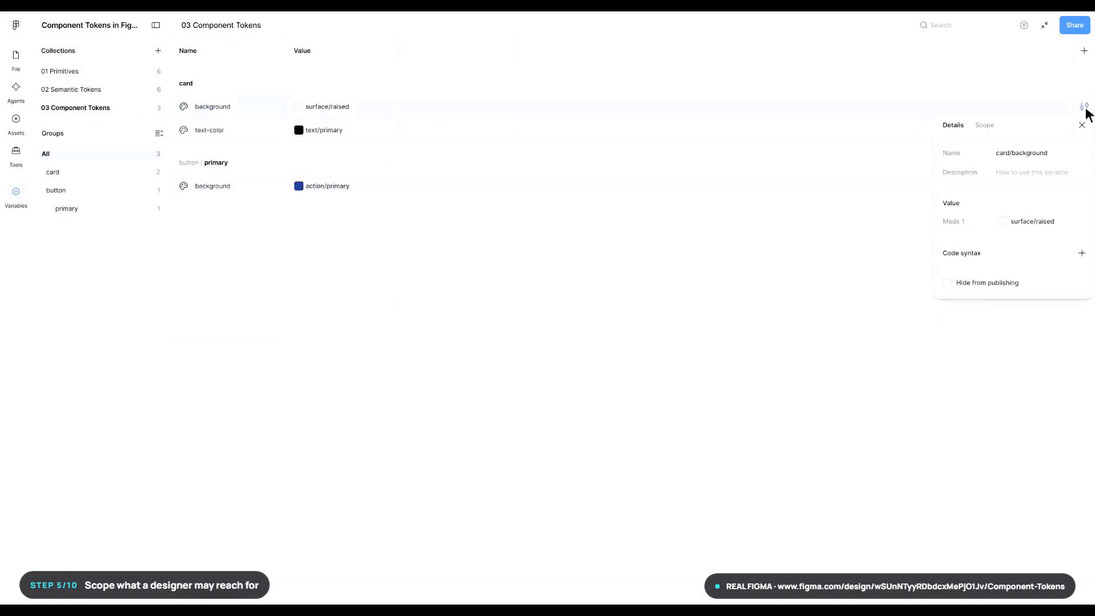
click(986, 125)
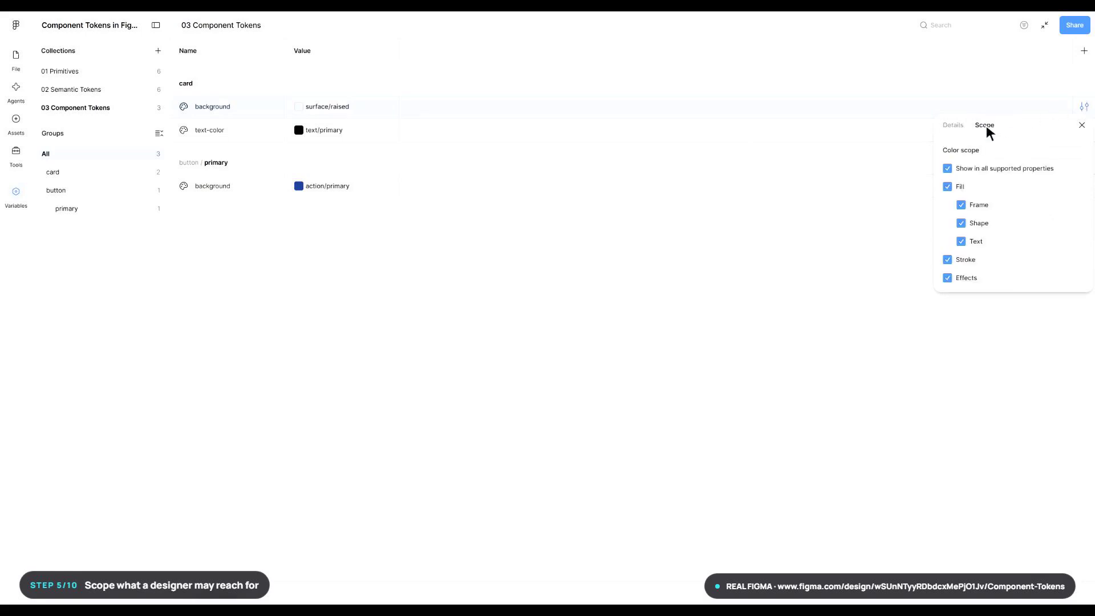
click(962, 205)
click(962, 223)
key(Escape)
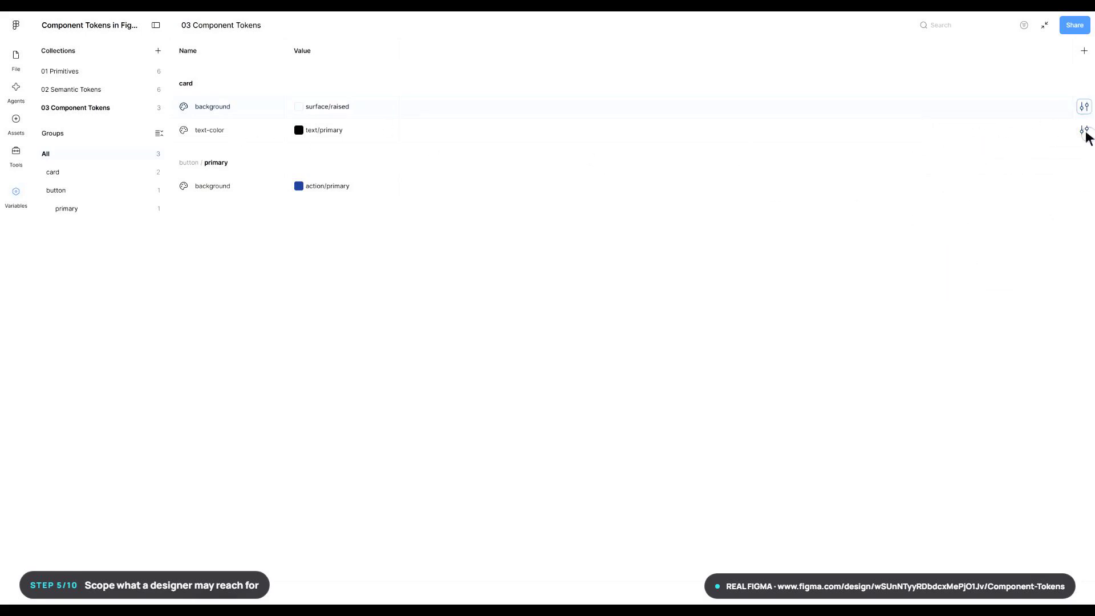
- Restrict the color scope of the component token card/text-color to Text fills
click(1085, 131)
click(986, 150)
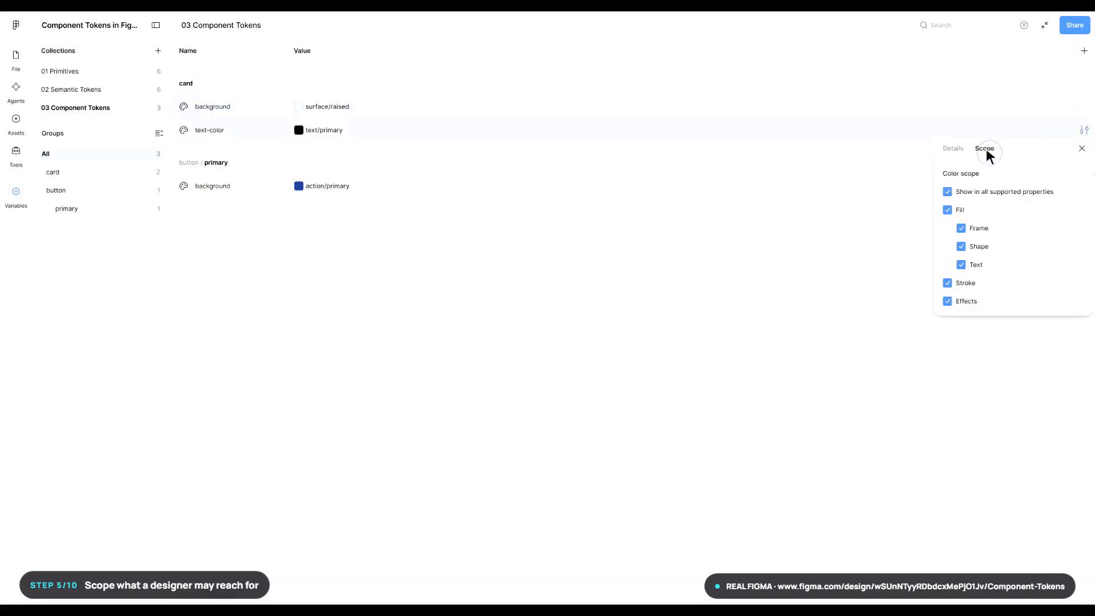
click(947, 192)
click(961, 265)
key(Escape)
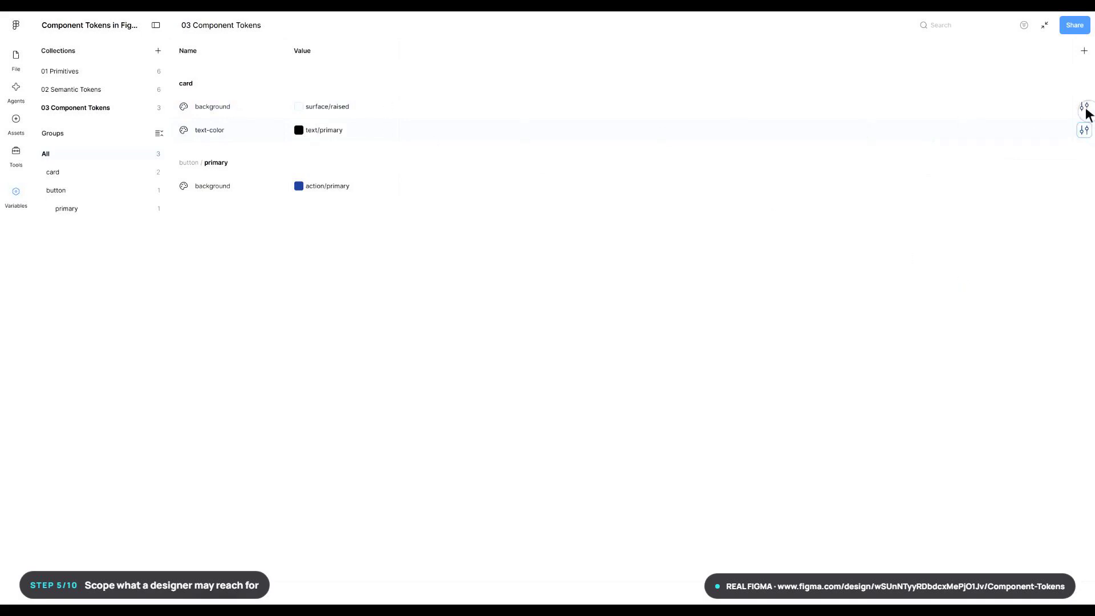
- Recheck the color scope of card/background and close the variables view to return to the canvas
click(1085, 108)
click(985, 125)
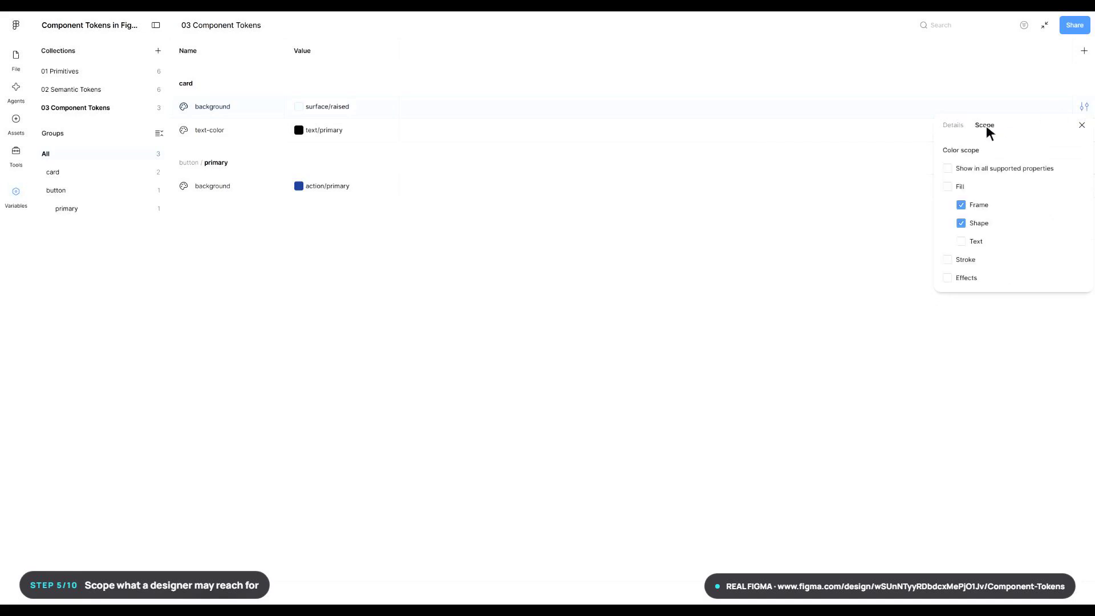
key(Escape)
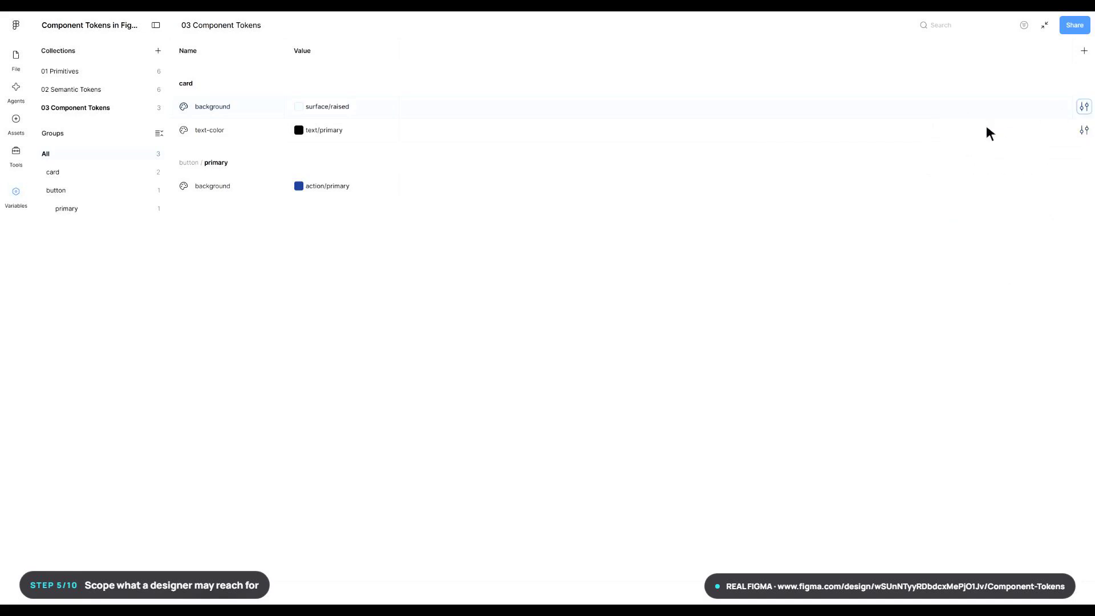
click(1046, 25)
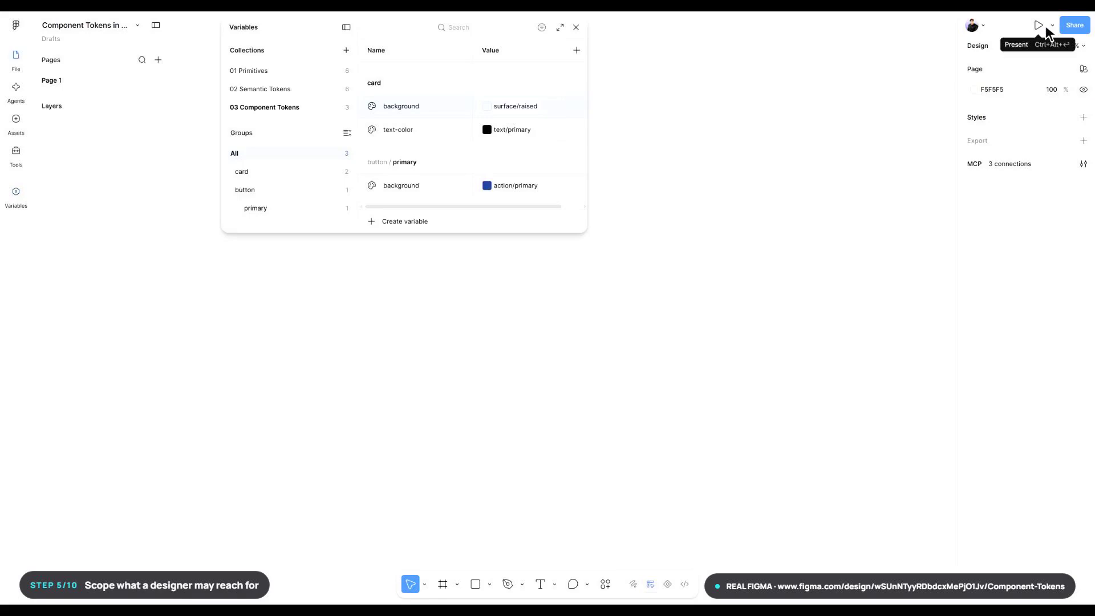
key(Escape)
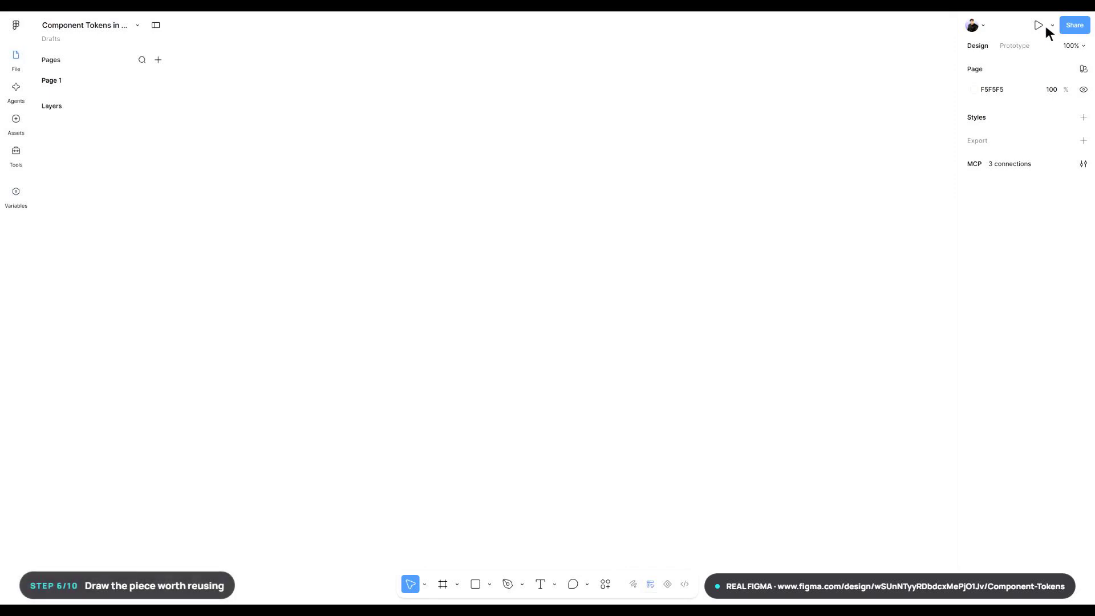
- Draw a frame about 515 × 376 on the empty canvas and set its width to 520
key(f)
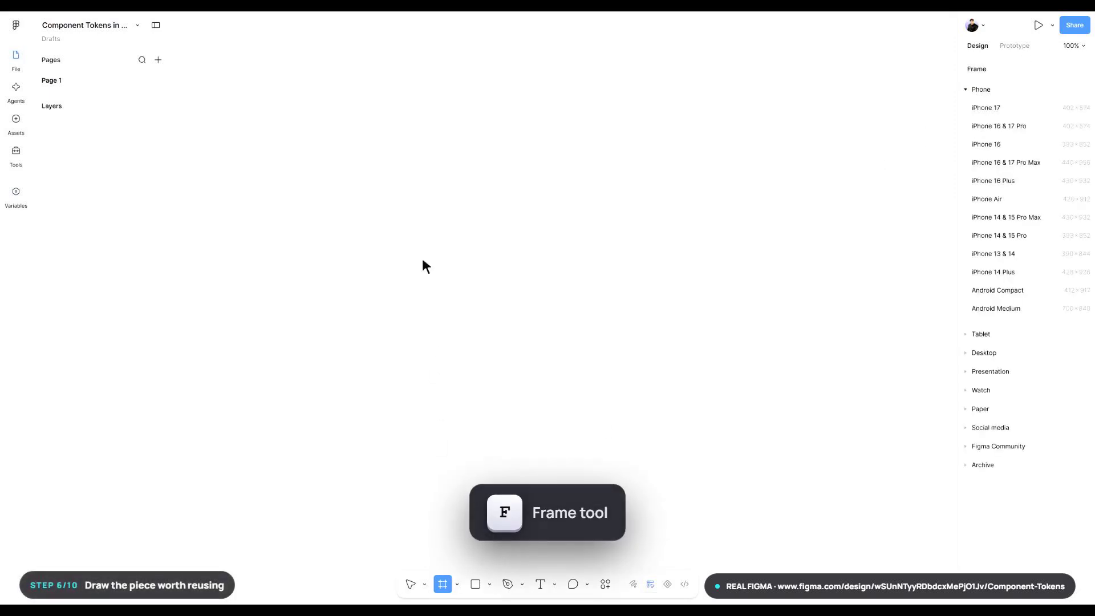
drag(419, 191, 713, 407)
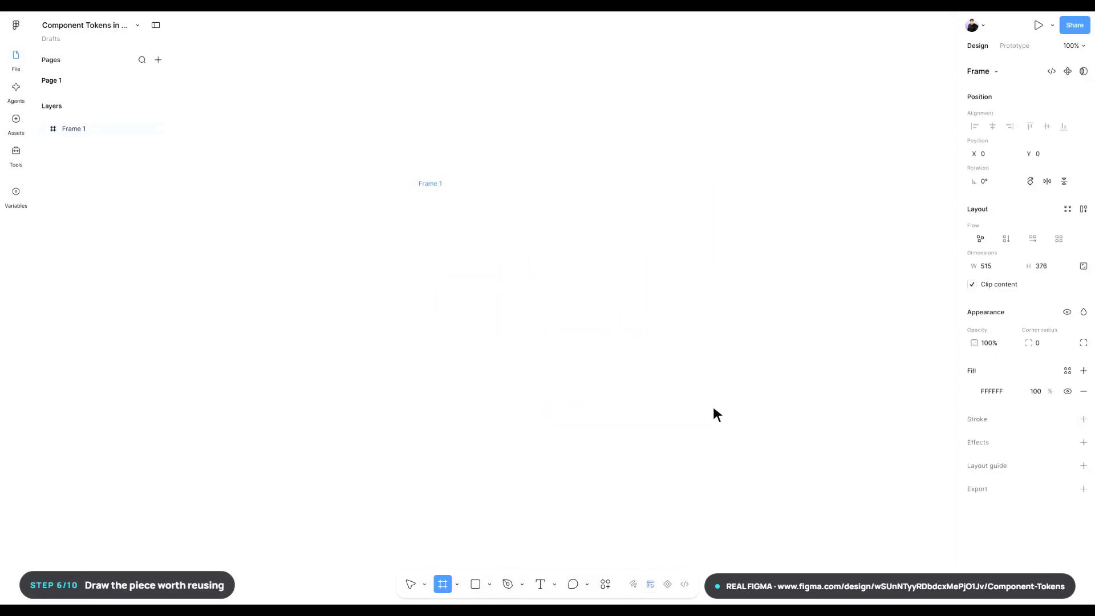
click(1001, 267)
text(520)
key(Return)
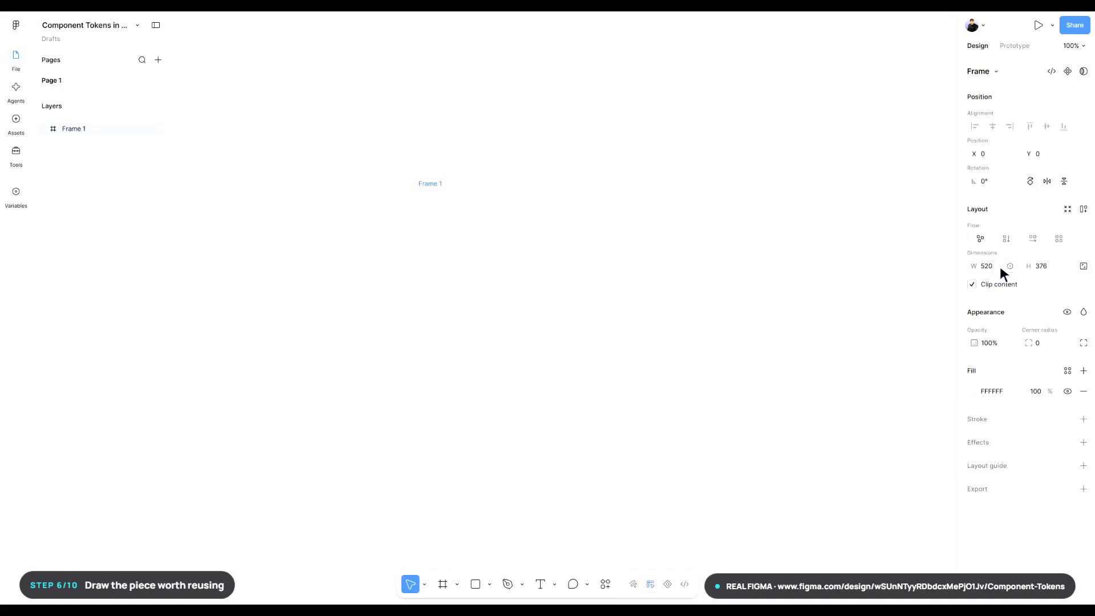
- Set the frame's height to 380 and its corner radius to 24
click(1055, 341)
text(24)
key(Return)
- Rename the new frame as Theme Preview
key(ctrl+r)
text(Th)
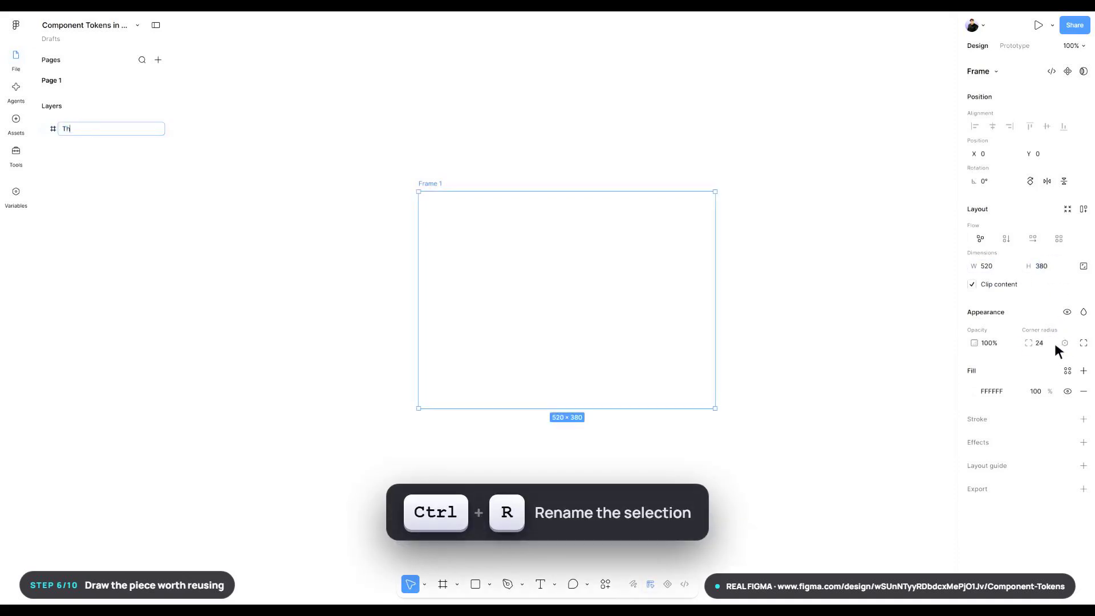
text(eme Preview)
key(Return)
key(Return)
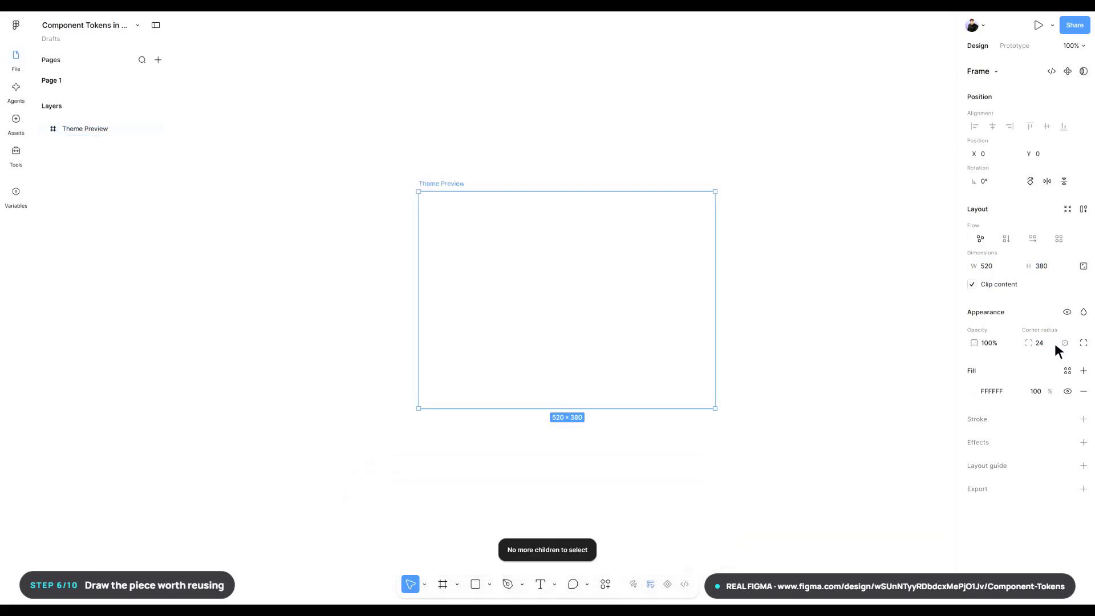
- Apply the surface/default color variable to the Theme Preview frame's fill and deselect the frame
click(1068, 371)
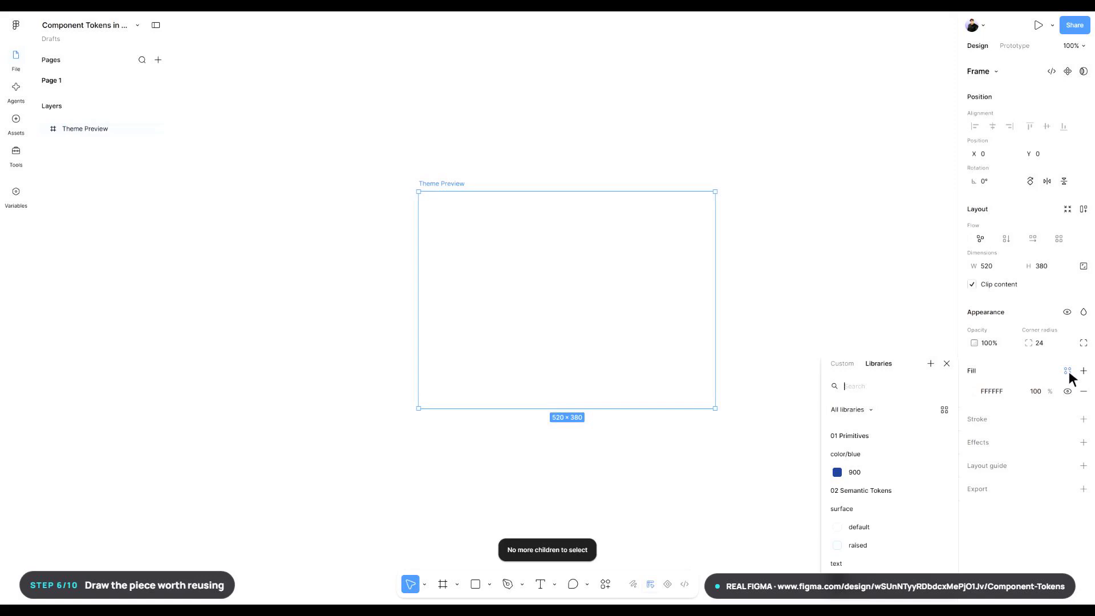
text(surface/default)
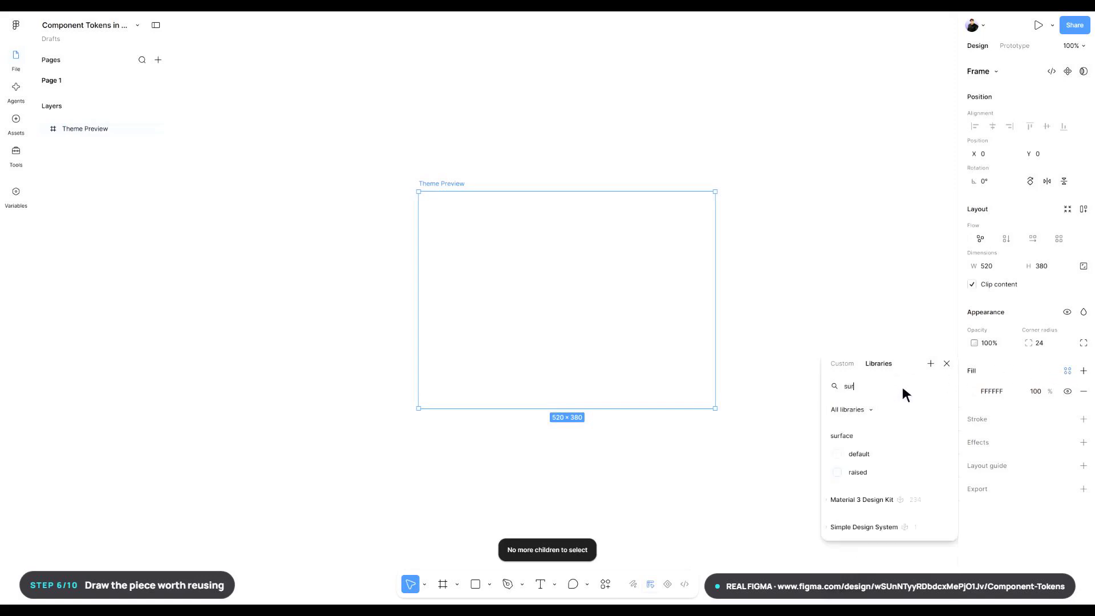
click(892, 456)
click(892, 456)
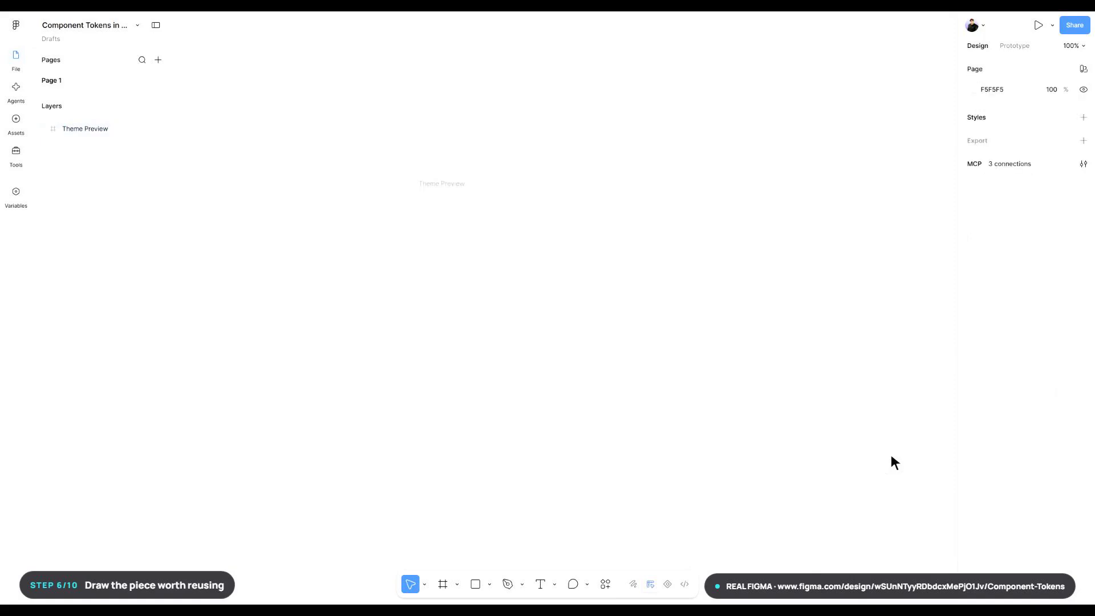
- Draw a 420 × 260 frame with corner radius 20 inside Theme Preview and position it at X 50, Y 60
key(f)
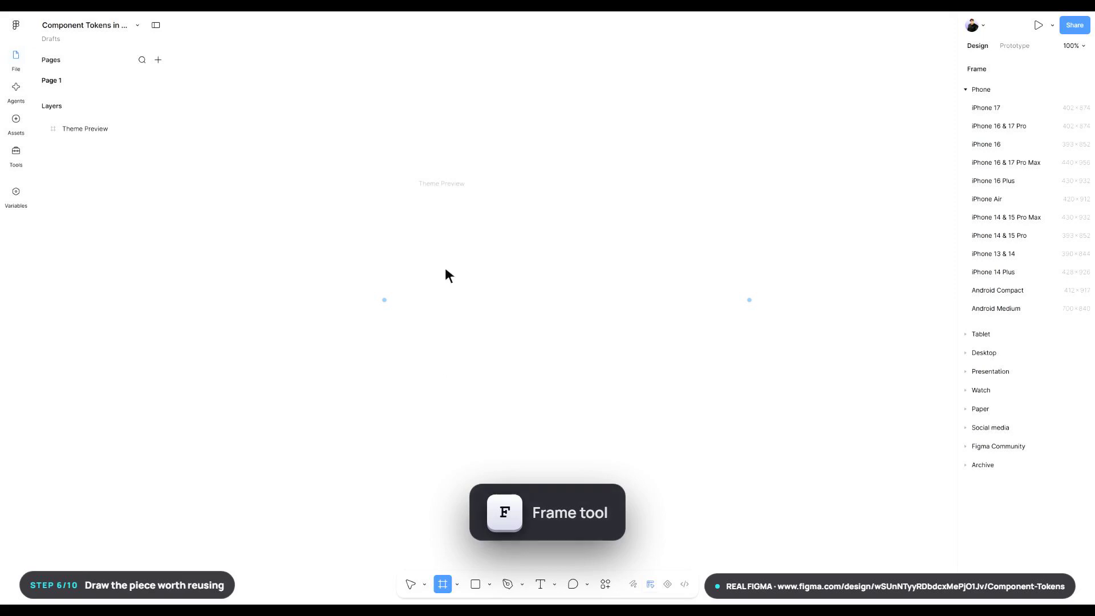
drag(444, 222, 685, 372)
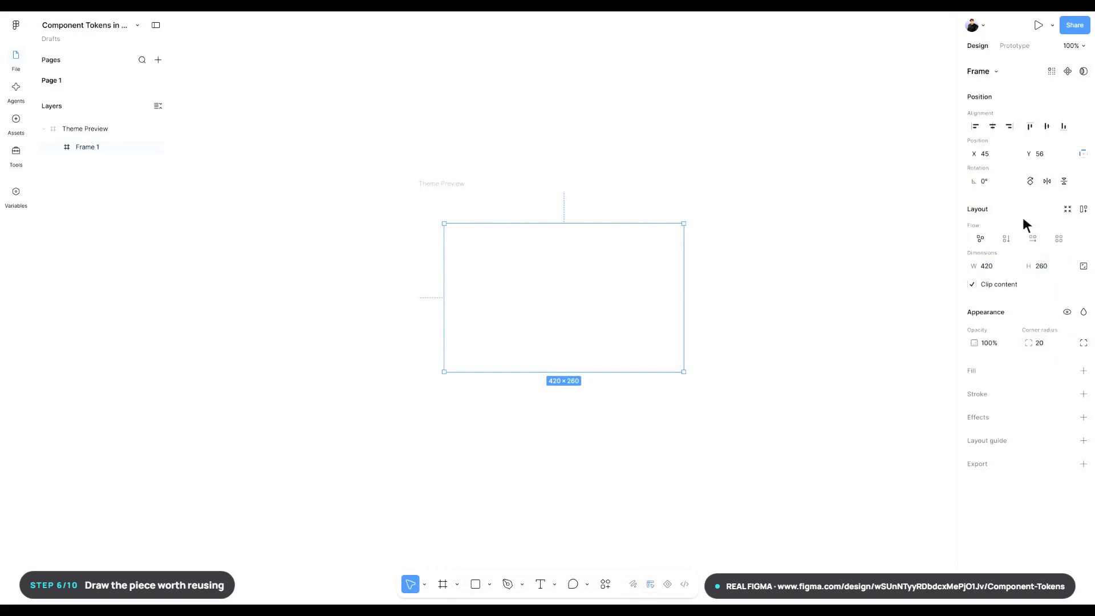
click(1000, 155)
text(50)
key(Return)
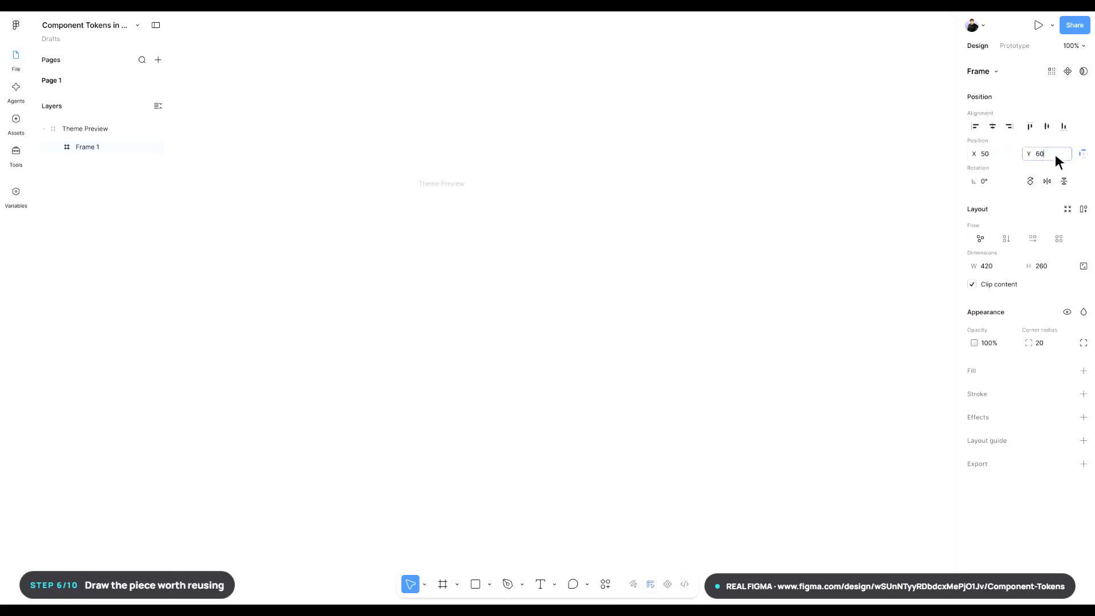
- Rename the nested frame as Appearance Card
key(ctrl+r)
text(Appearance)
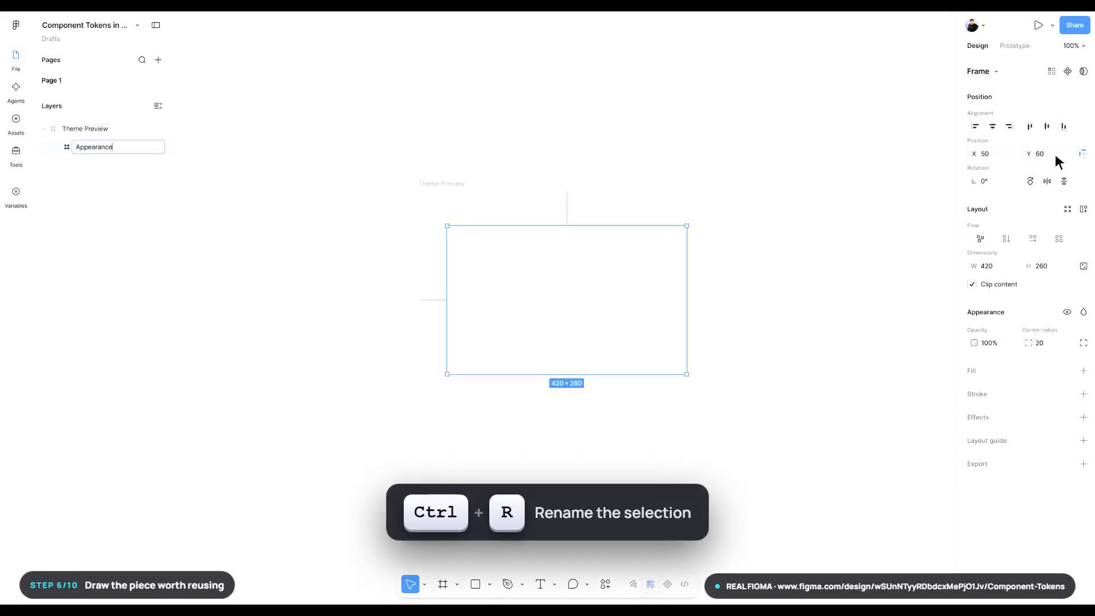
text( Card)
key(Return)
key(Return)
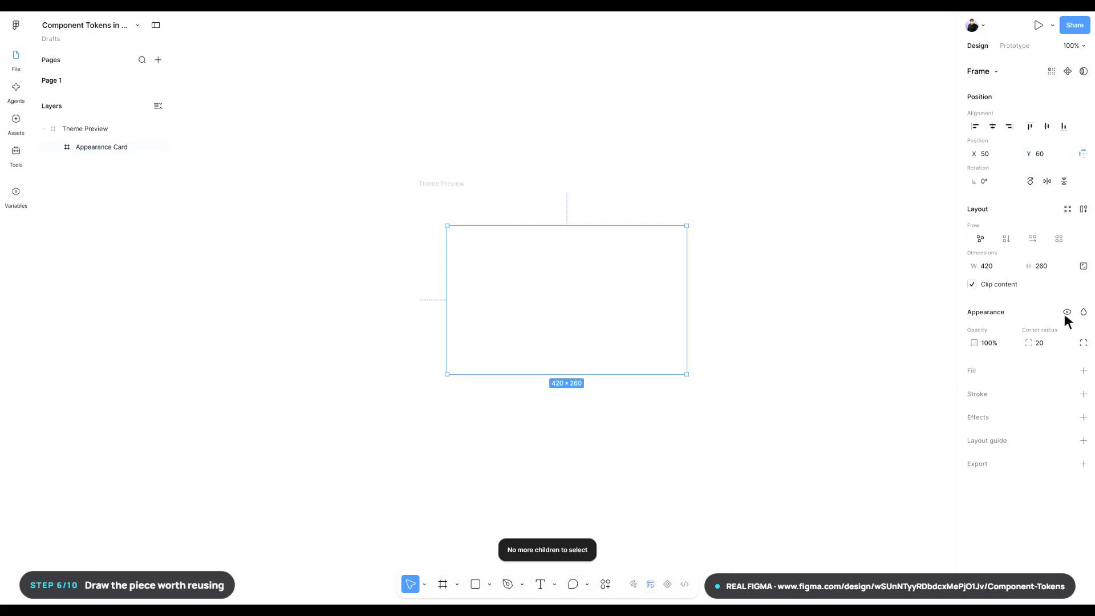
- Apply the card/background color variable to the Appearance Card's fill and deselect the card
click(1068, 371)
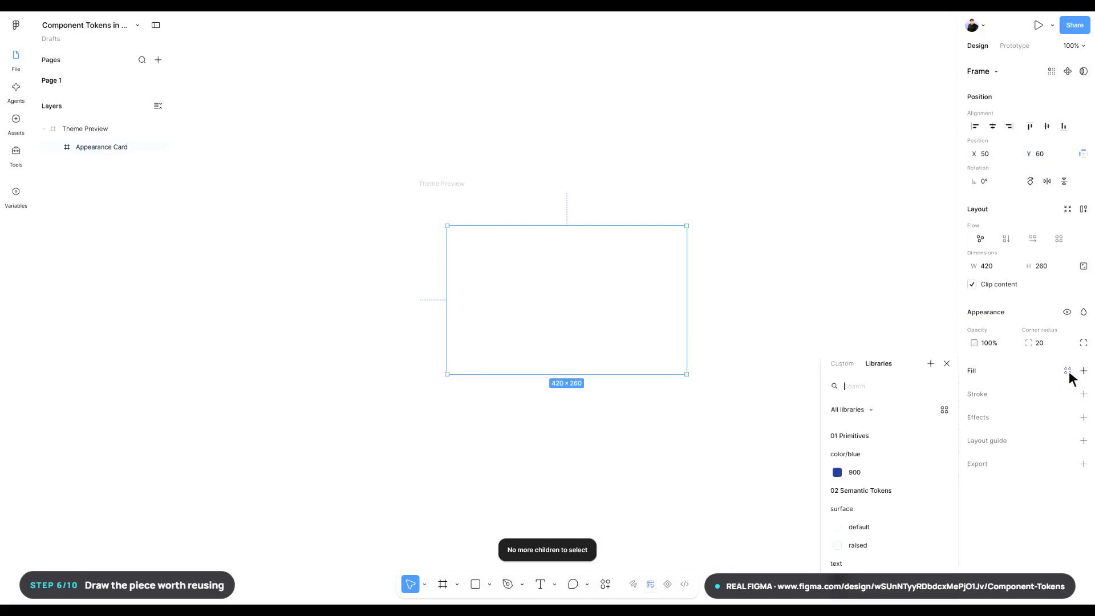
text(card/background)
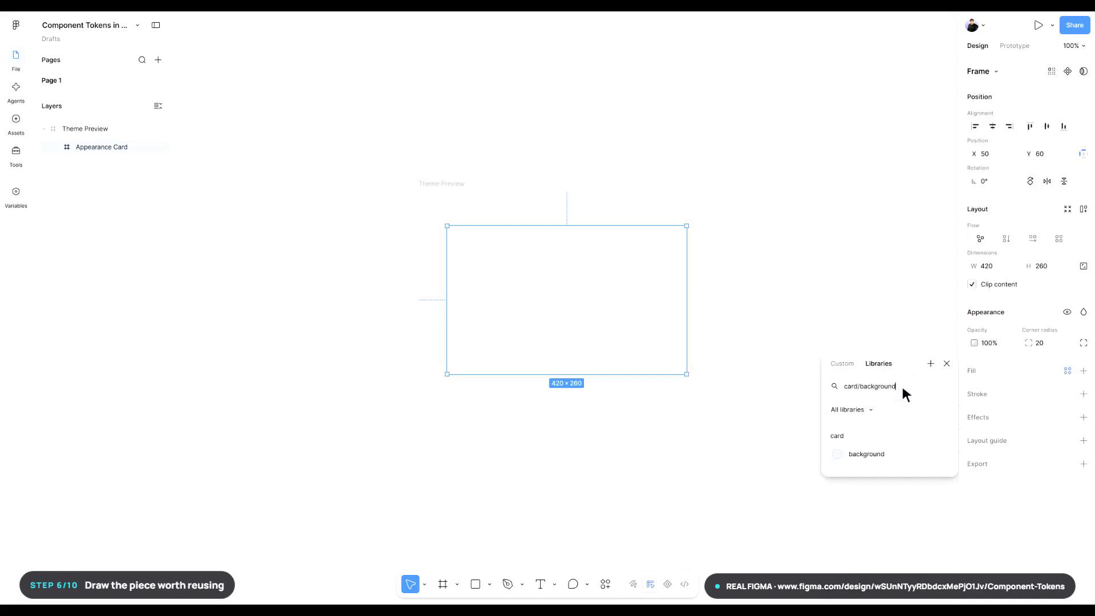
click(892, 454)
click(892, 457)
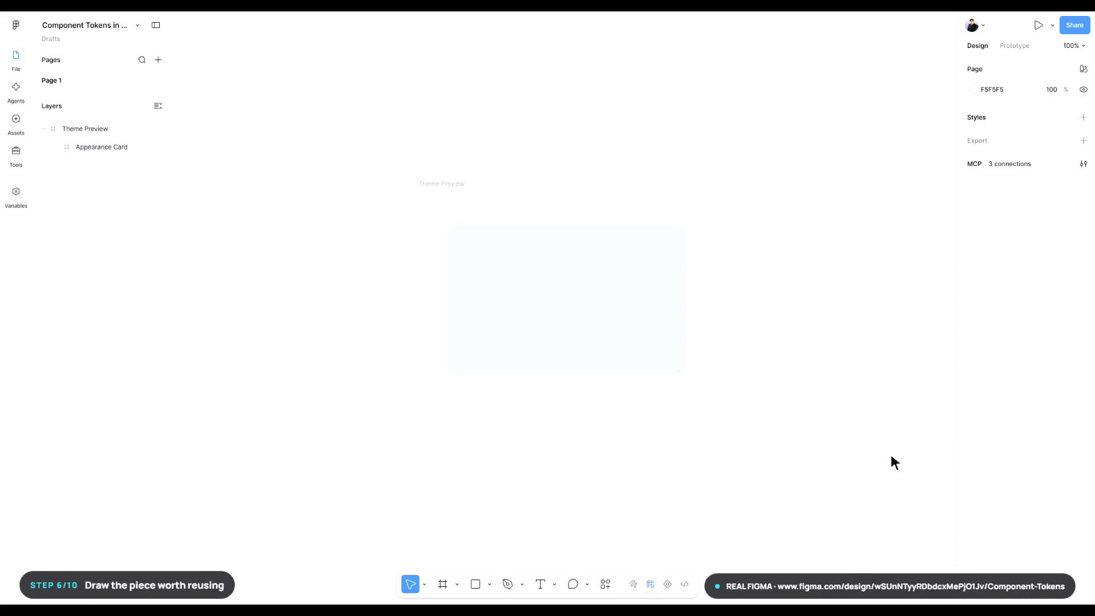
- Add the text "Appearance" near the upper-left corner of the Appearance Card and set its font size to 28
key(t)
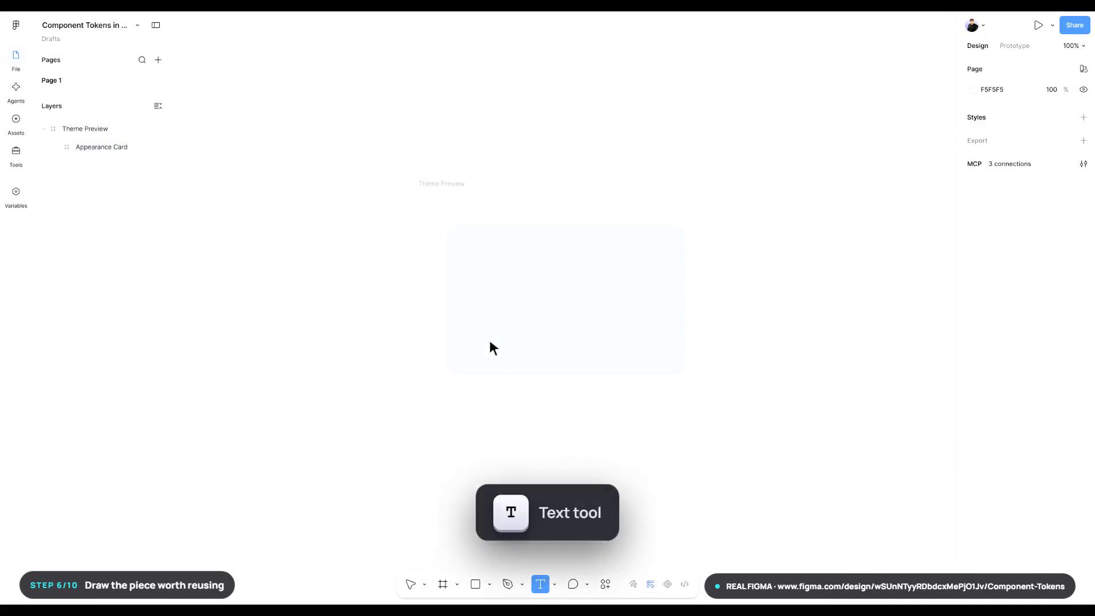
click(464, 244)
text(Appearance)
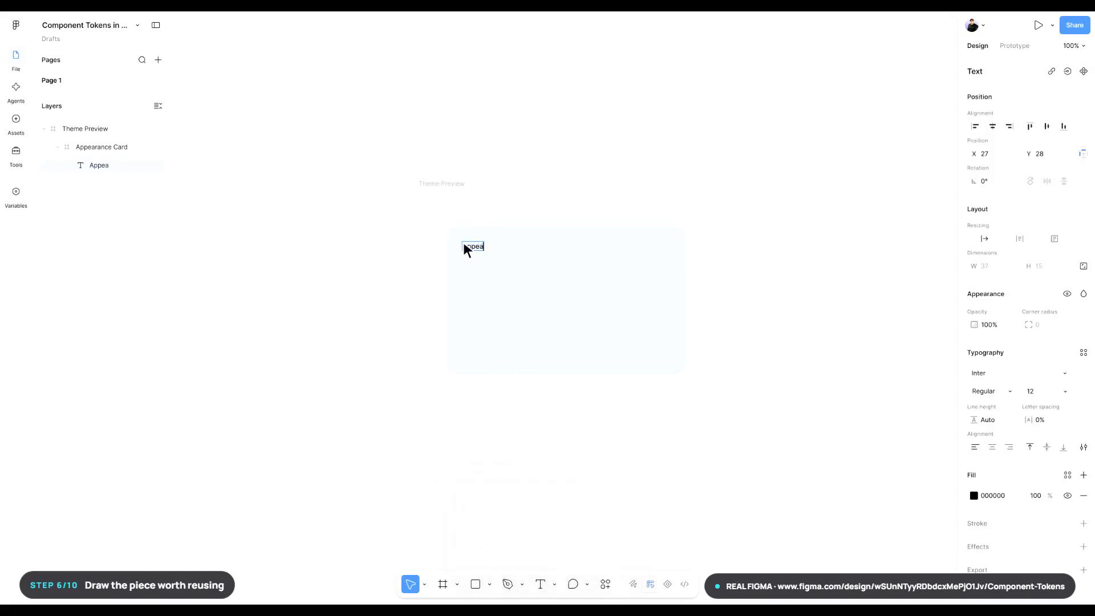
key(Escape)
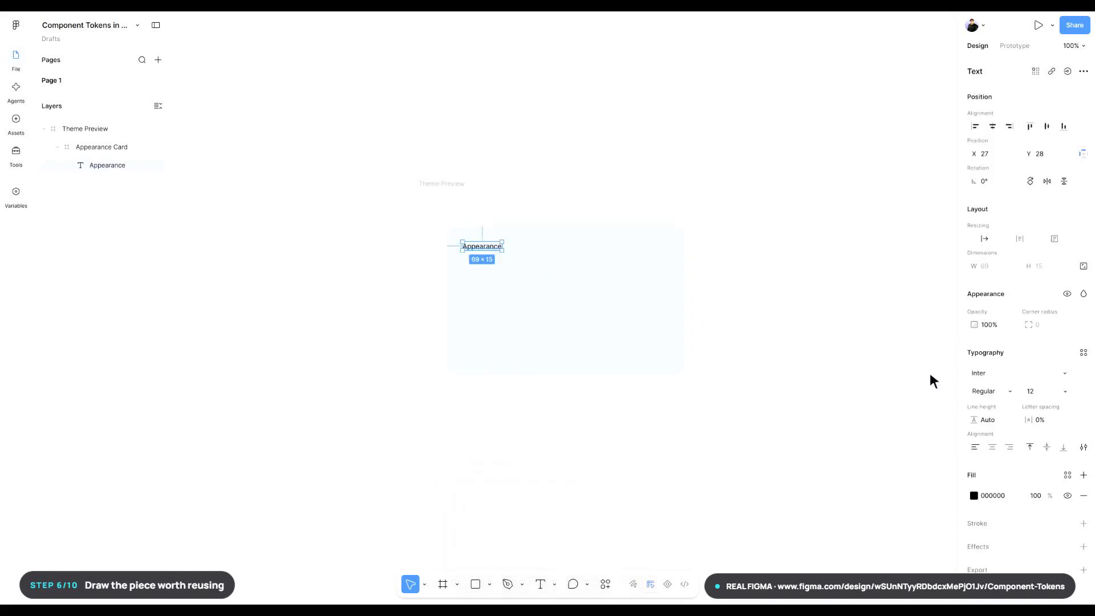
click(1048, 392)
text(28)
key(Return)
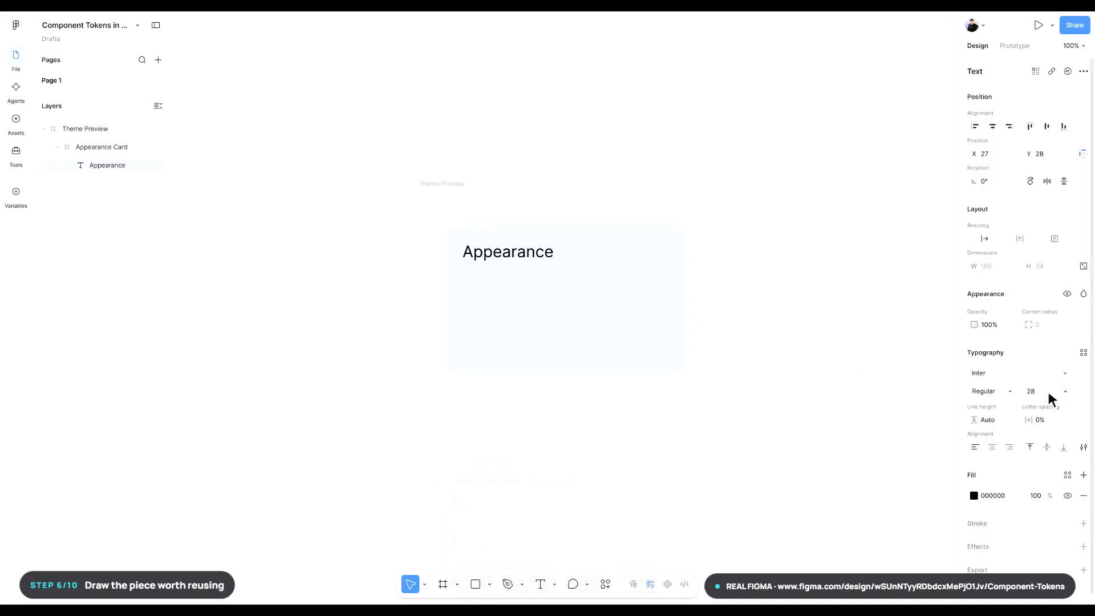
- Set the "Appearance" text's width to 250 with automatic height and its position to X 32, Y 32
click(1021, 239)
text(250)
key(Return)
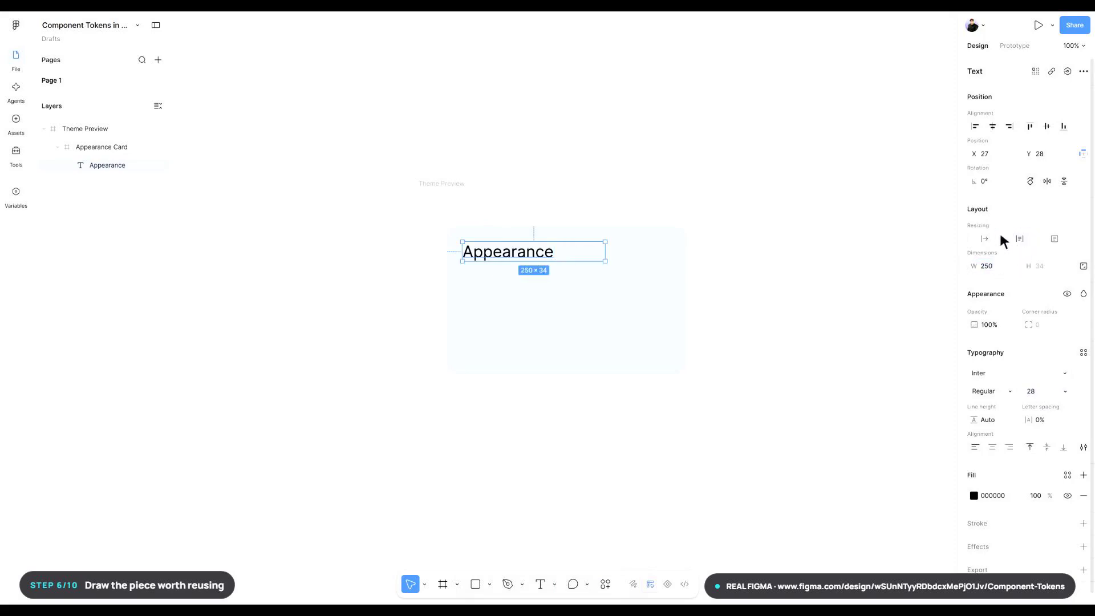
text(32)
key(Return)
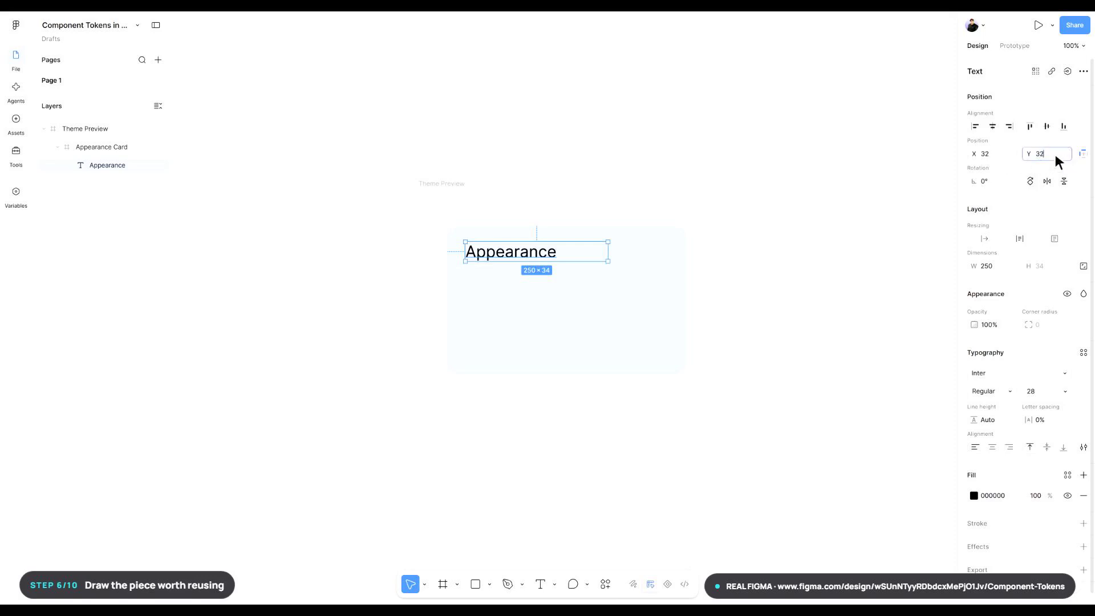
key(Return)
- Rename the "Appearance" text layer as Appearance Heading
key(ctrl+r)
text(Appearance )
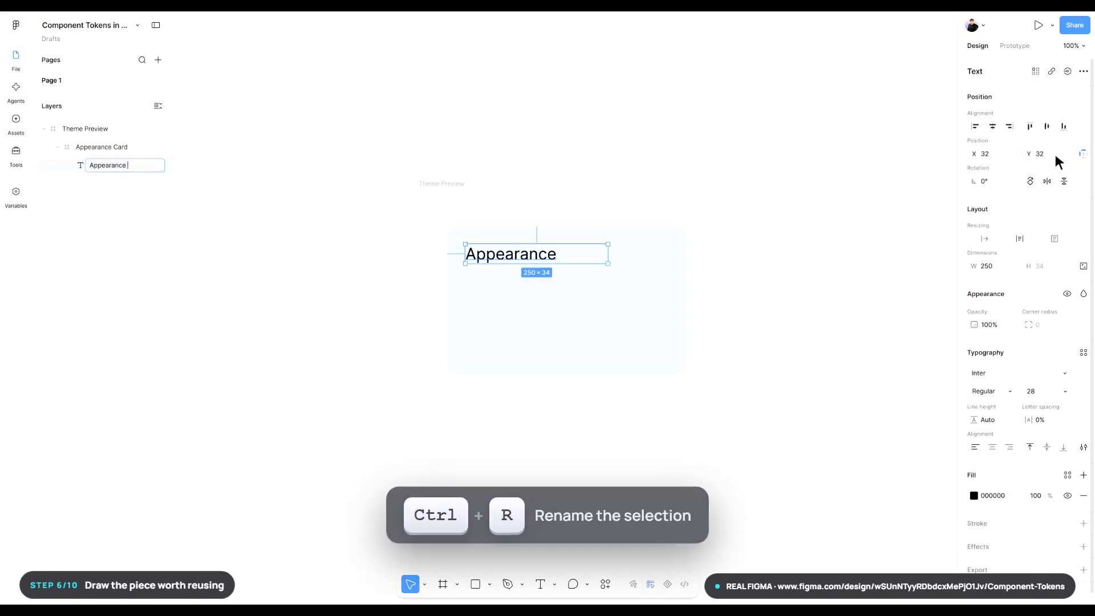
text(Heading)
key(Return)
key(Return)
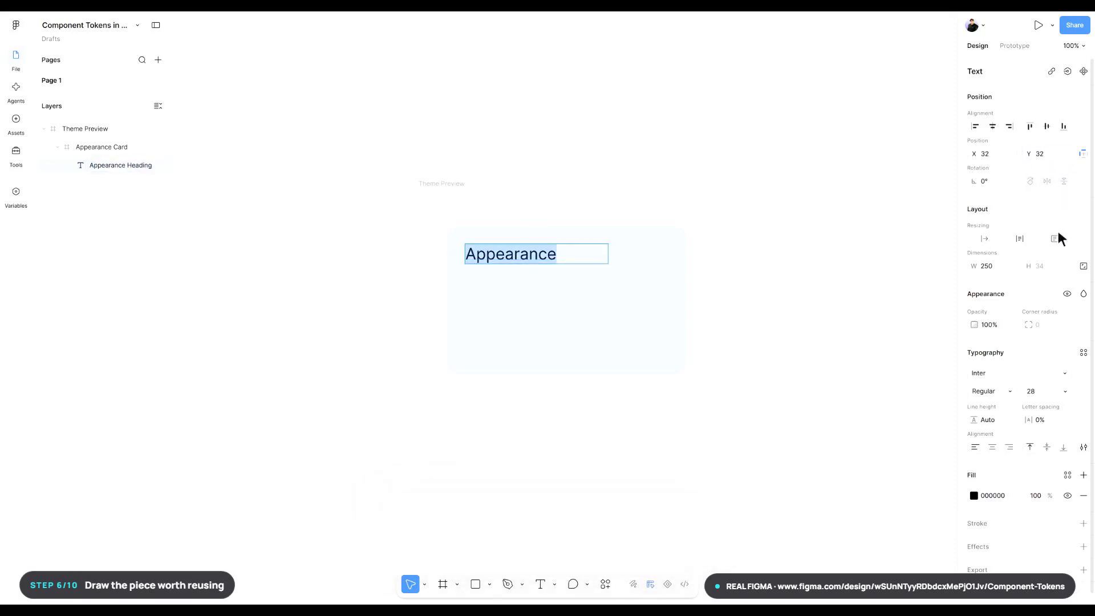
- Apply the card/text-color variable to the Appearance Heading's fill
click(1068, 475)
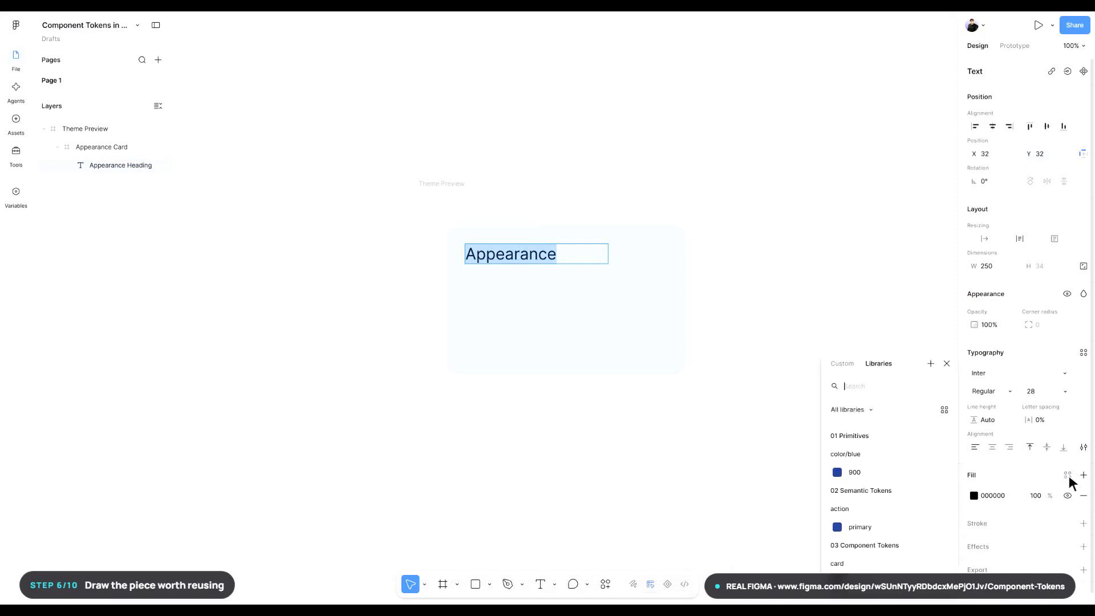
click(903, 386)
text(card/text-color)
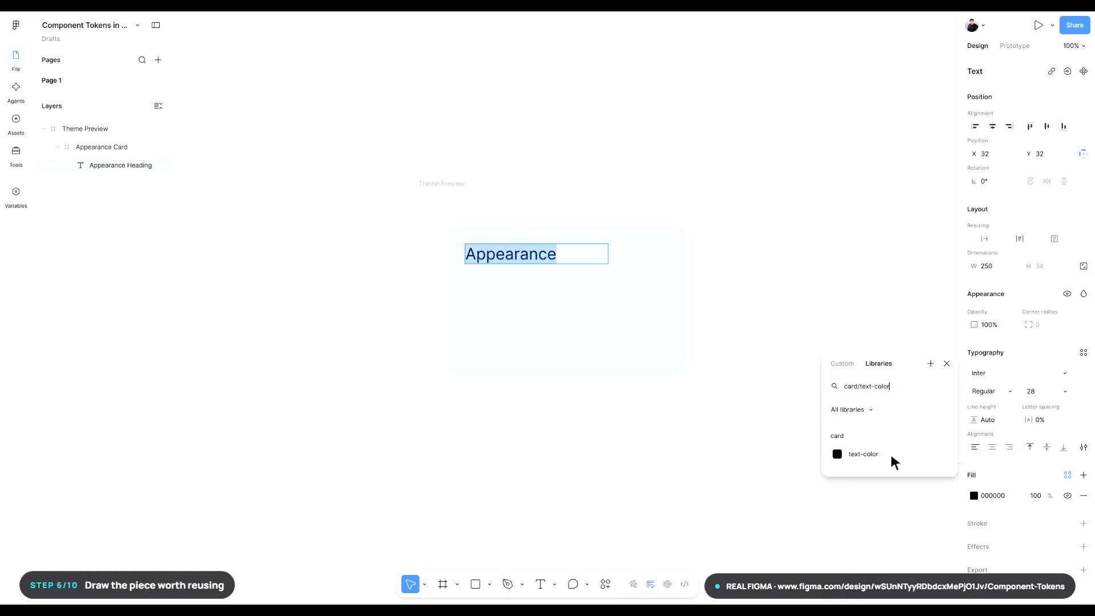
click(892, 456)
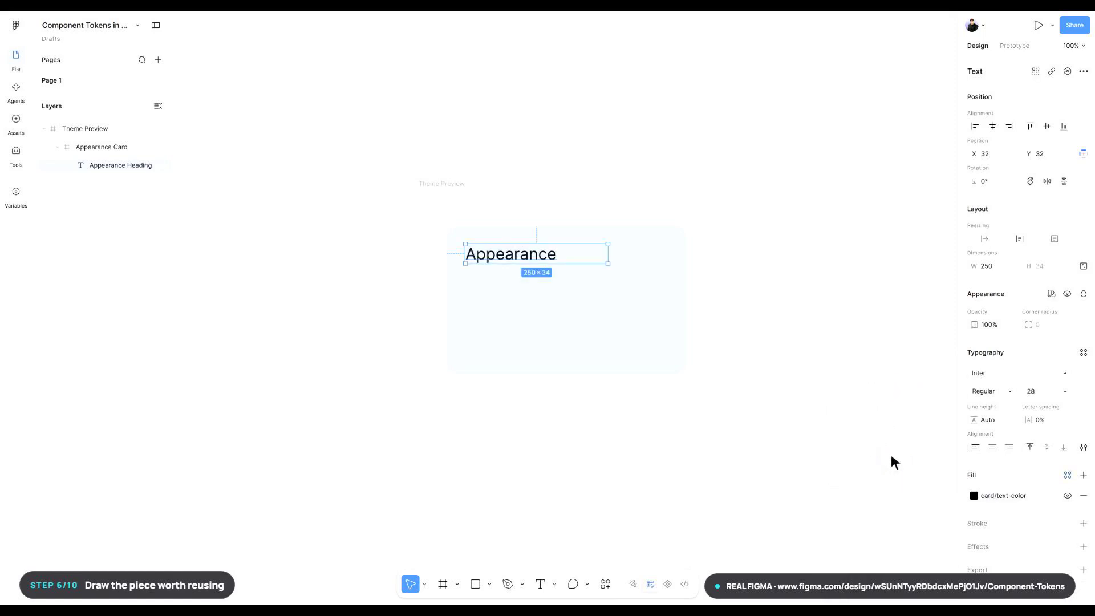
- Add the text "Light mode active" below the heading in the card and set its font size to 18
key(t)
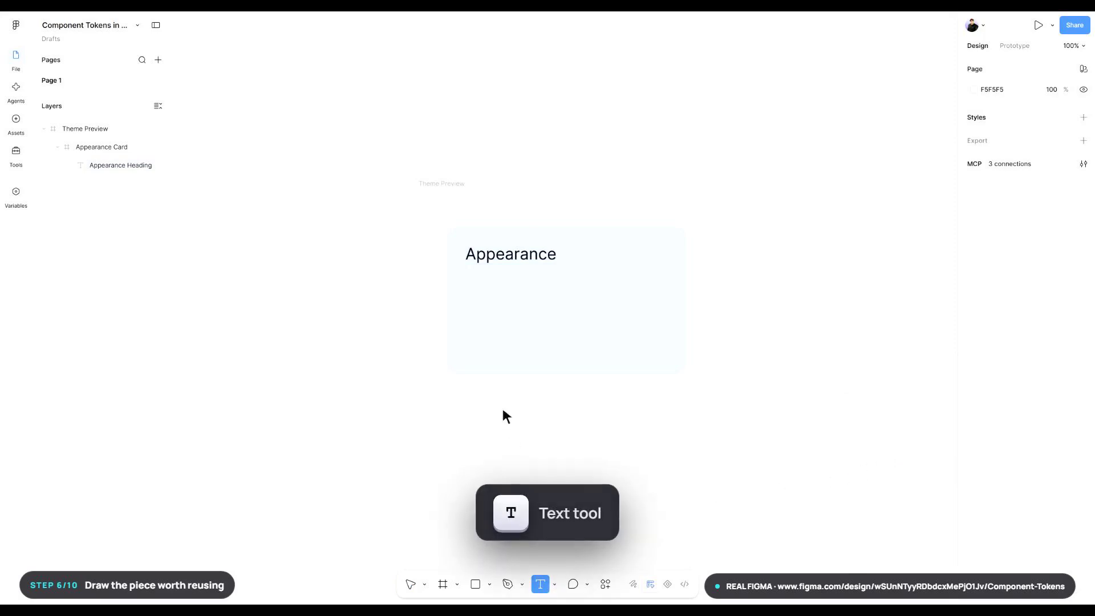
click(463, 272)
text(Light)
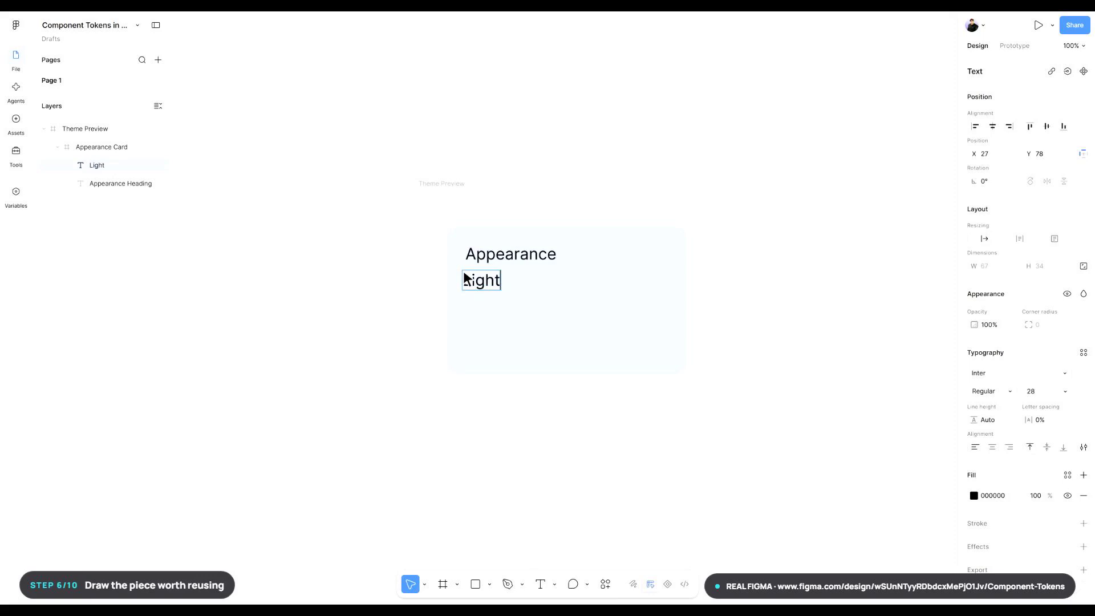
text( mode active)
key(Escape)
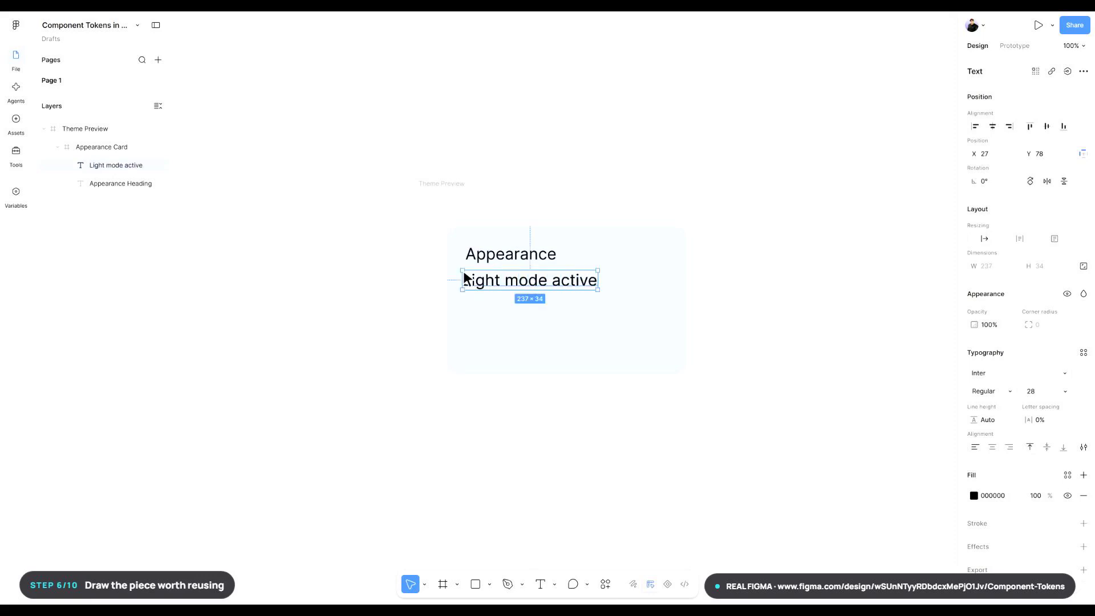
click(1048, 392)
text(18)
key(Return)
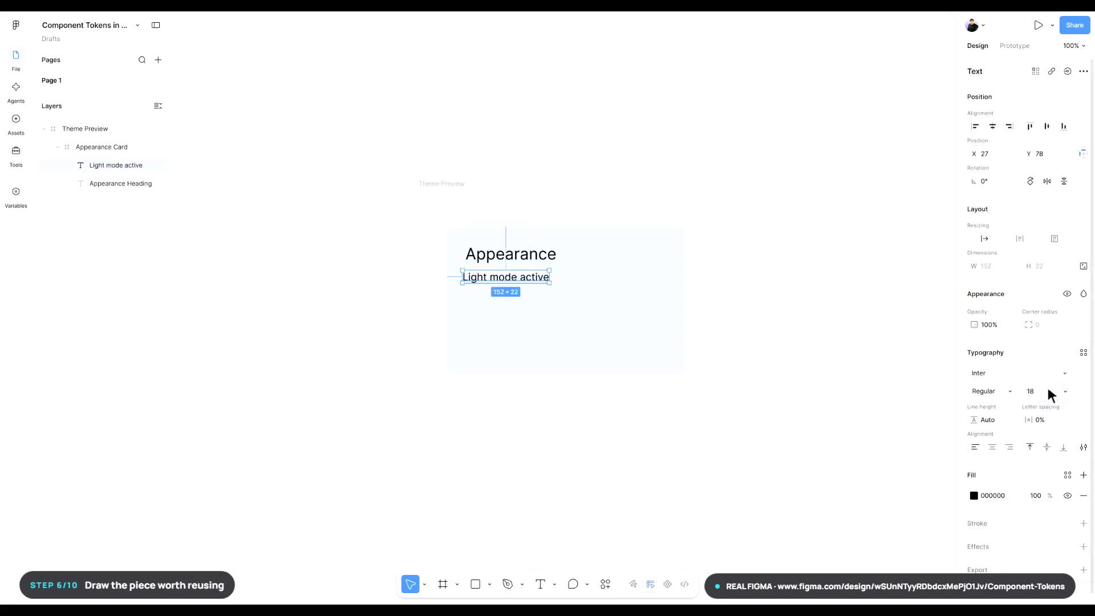
- Set the "Light mode active" text's width to 260 and its position to X 32, Y 82
text(260)
key(Return)
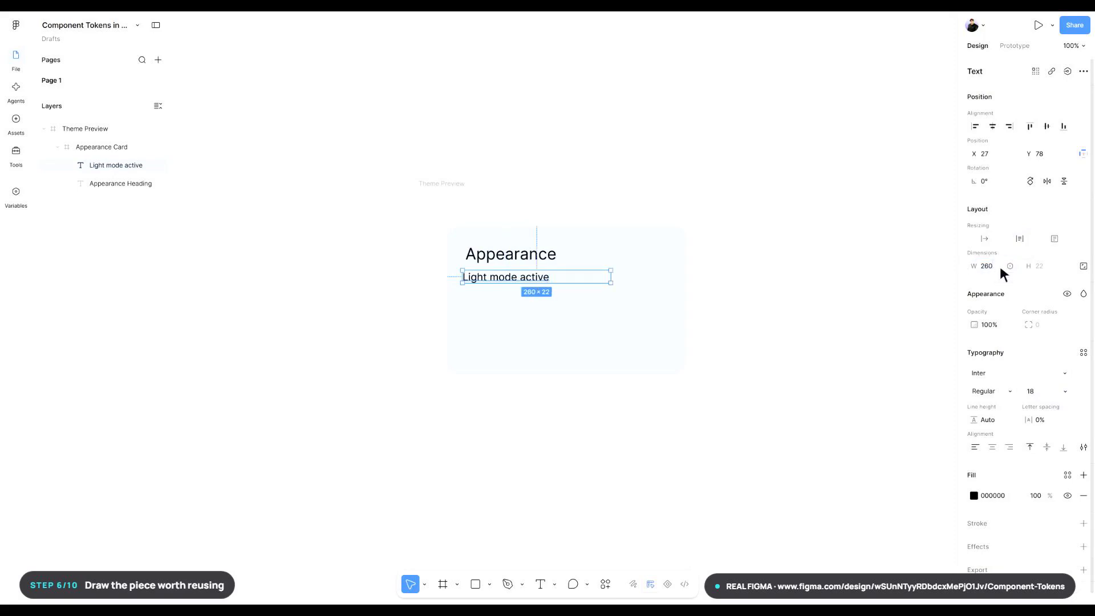
click(1000, 154)
text(32)
key(Return)
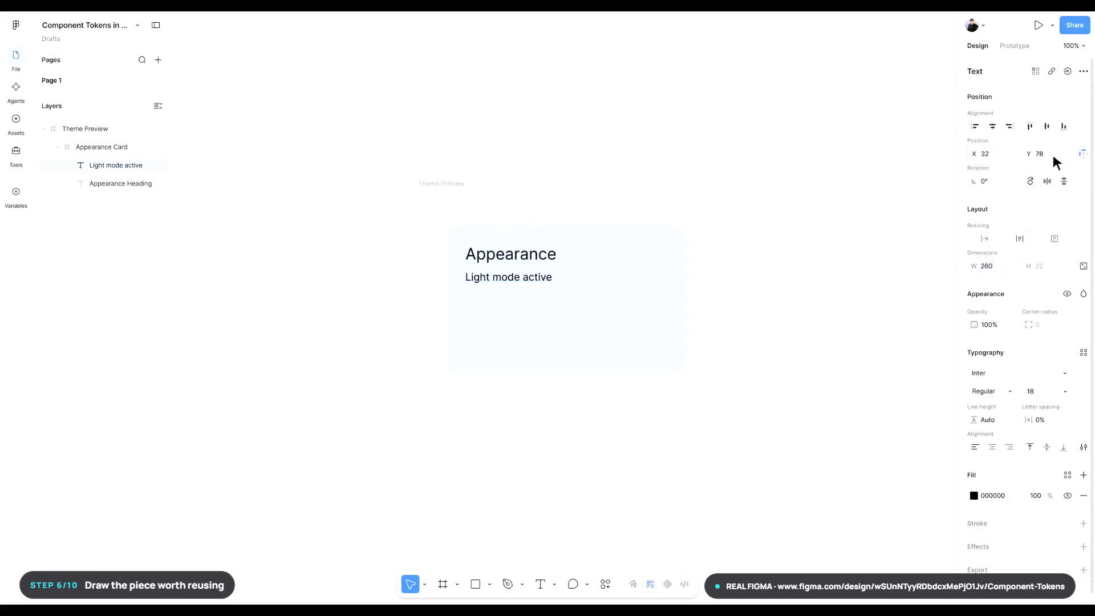
key(Return)
- Rename the "Light mode active" text layer as Appearance Label
key(ctrl+r)
text(Ap)
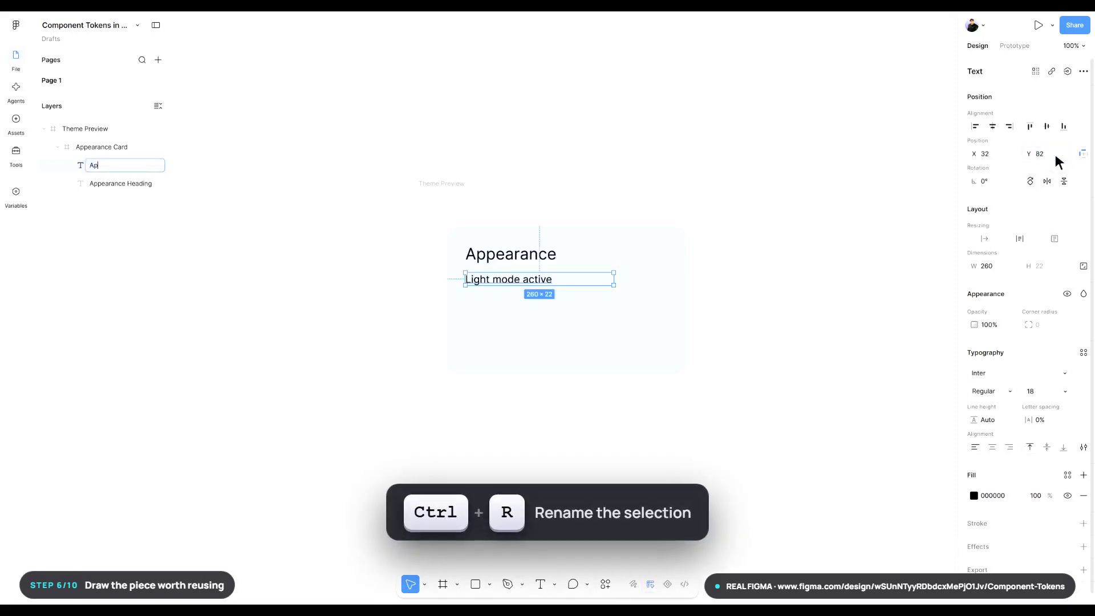
text(pearance Label)
key(Return)
key(Return)
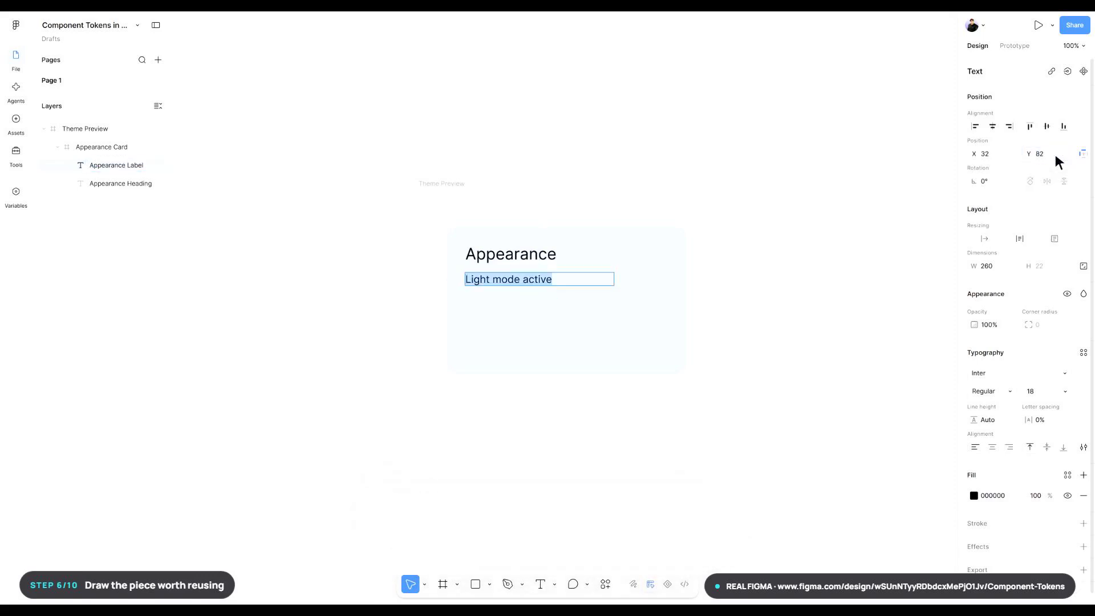
- Apply the card/text-color variable to the Appearance Label's fill
click(1068, 475)
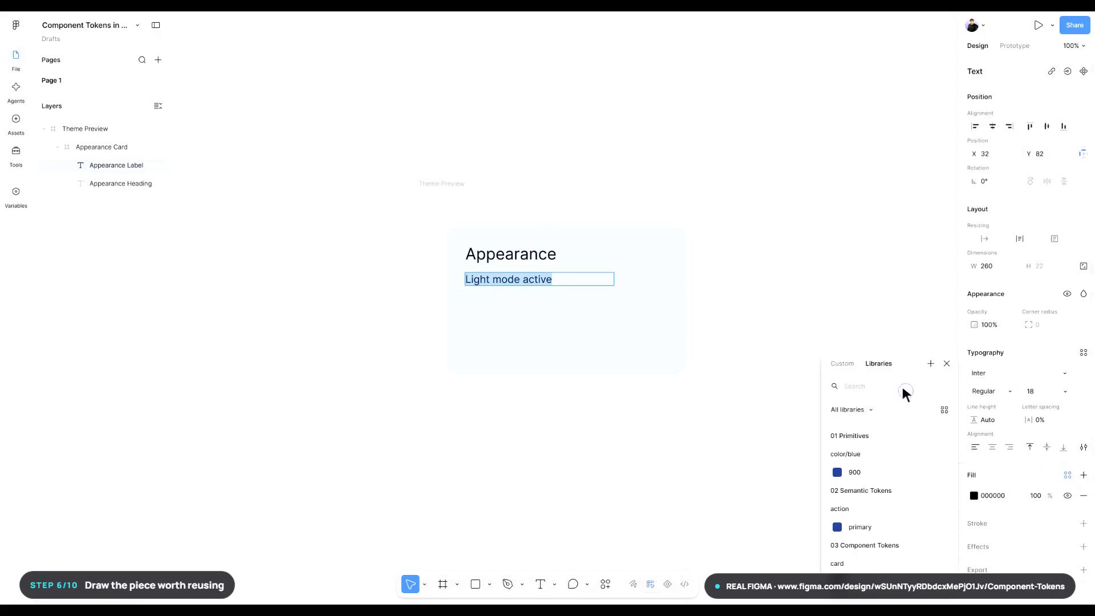
text(card/text-color)
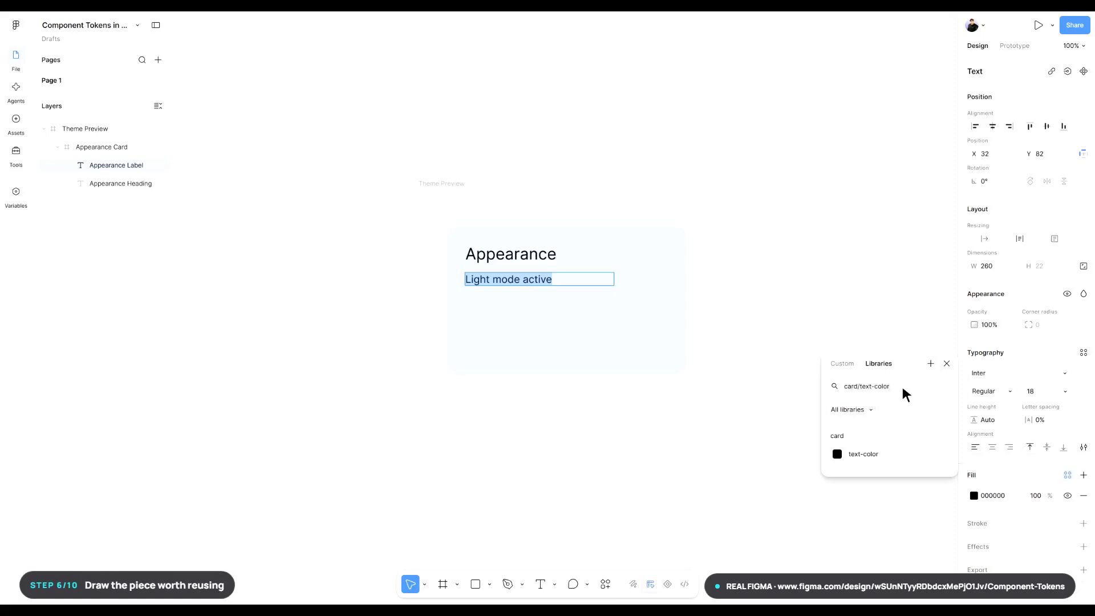
click(892, 456)
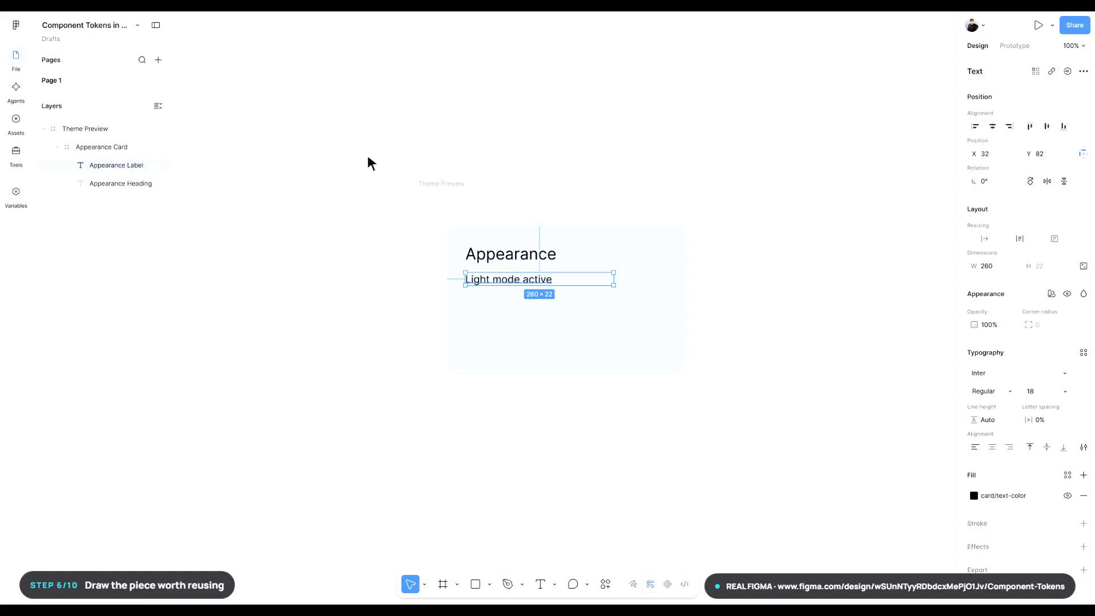
- Bind the Appearance Label's text content to the status/label variable
click(1068, 72)
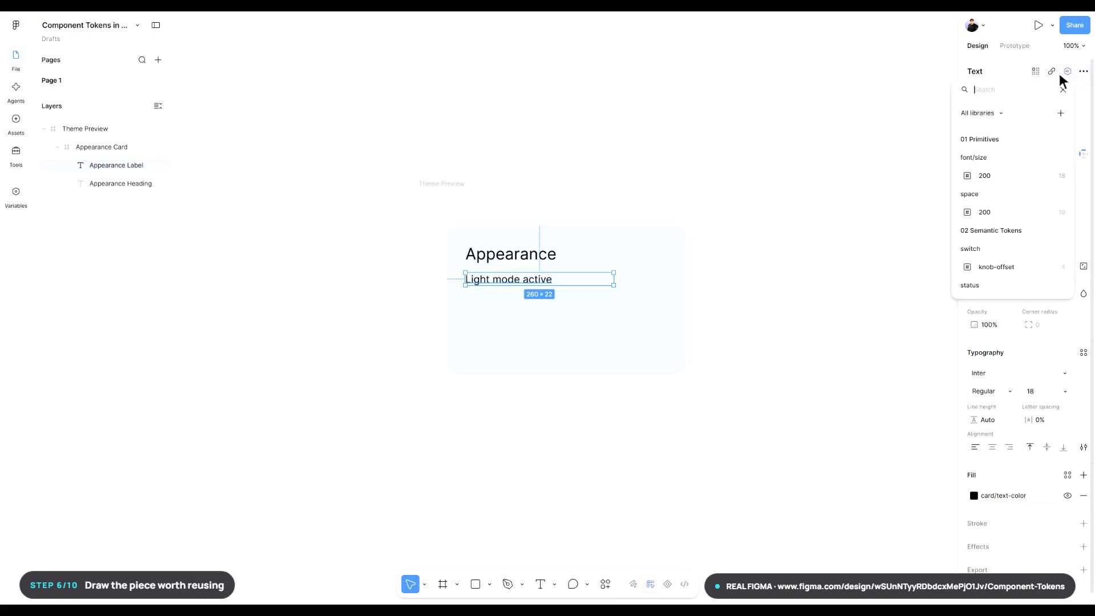
text(status/label)
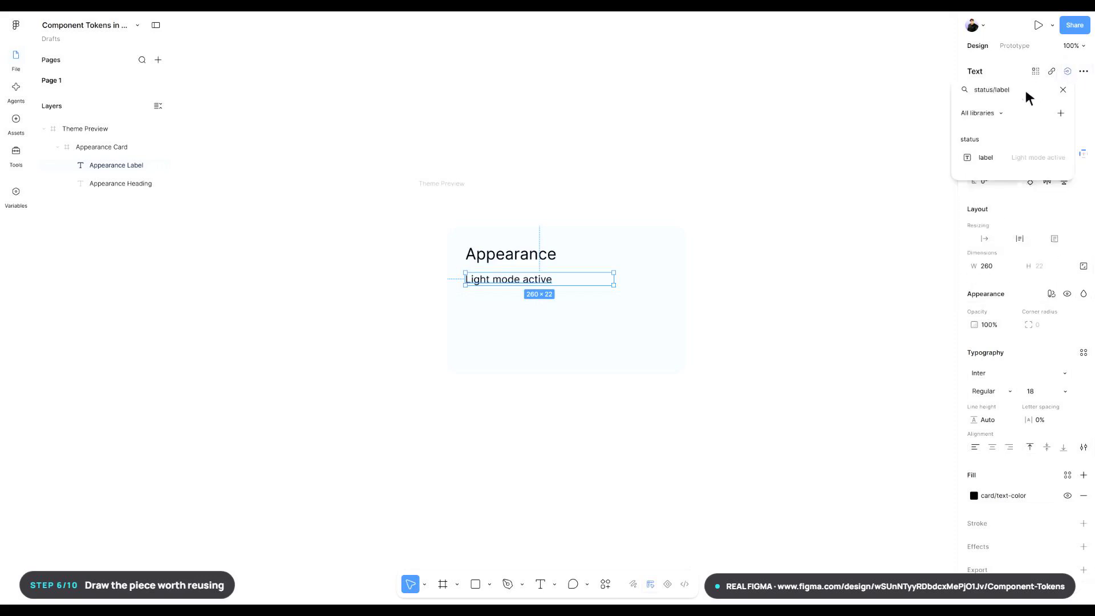
click(983, 158)
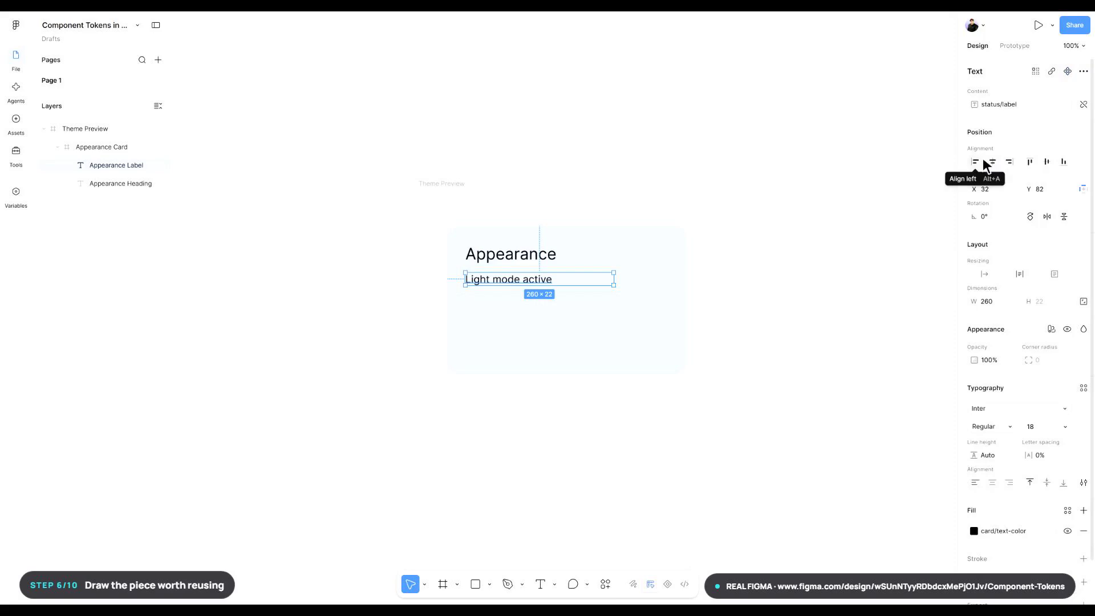
key(Escape)
- Draw a 64 × 36 frame in the card below the label and set its corner radius to 18
key(f)
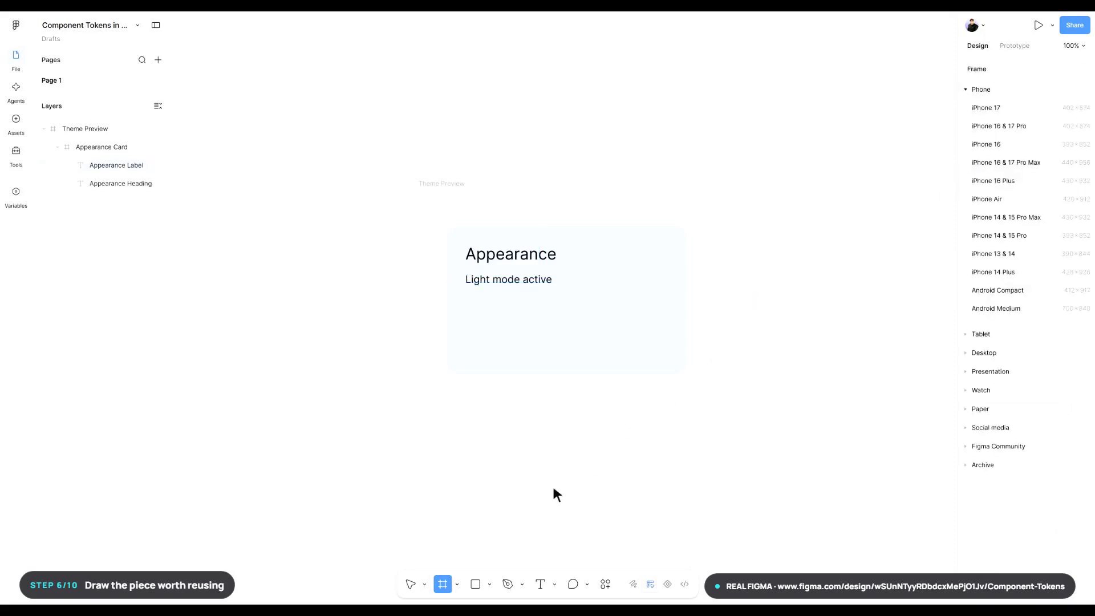
drag(464, 308, 500, 330)
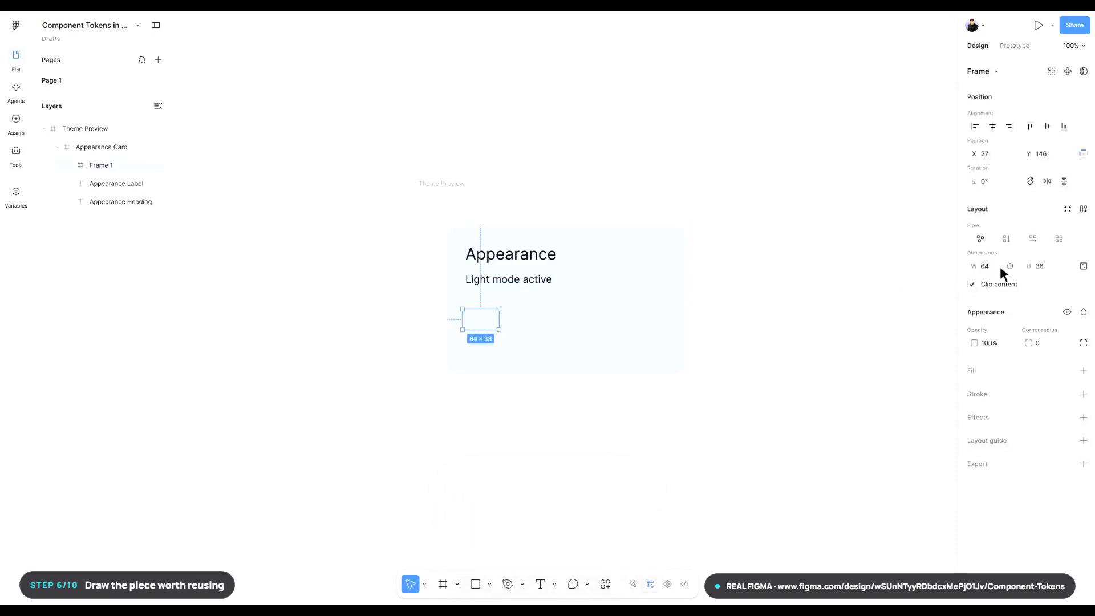
key(Return)
click(1054, 341)
text(18)
key(Return)
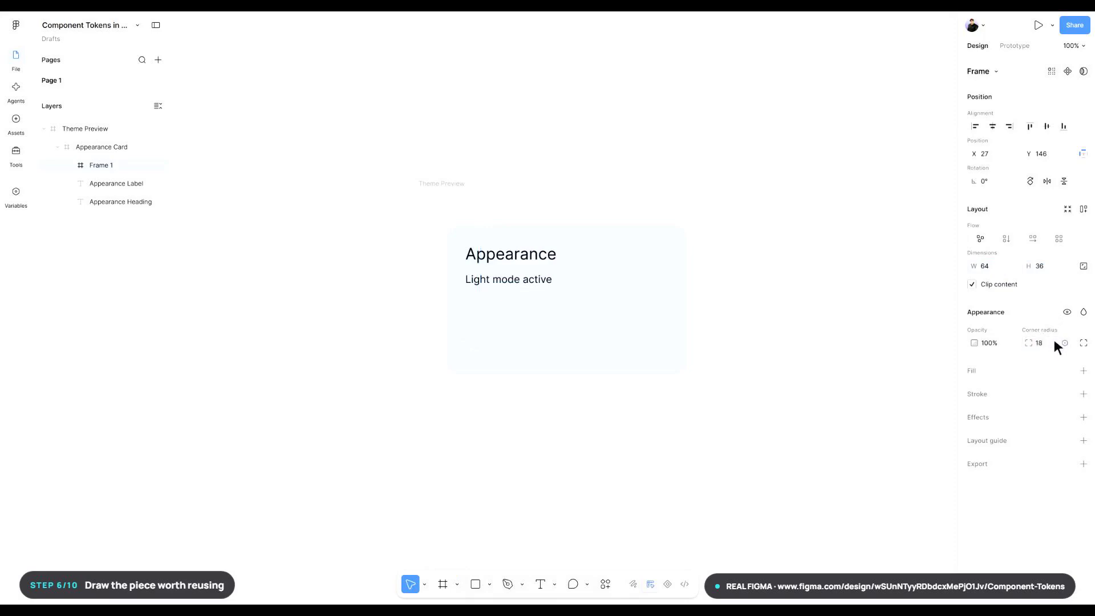
- Position the new frame at X 32, Y 150 and rename it Theme Switch
click(1000, 154)
text(32)
key(Return)
click(1056, 154)
text(150)
key(Return)
key(ctrl+r)
text(Theme Switch)
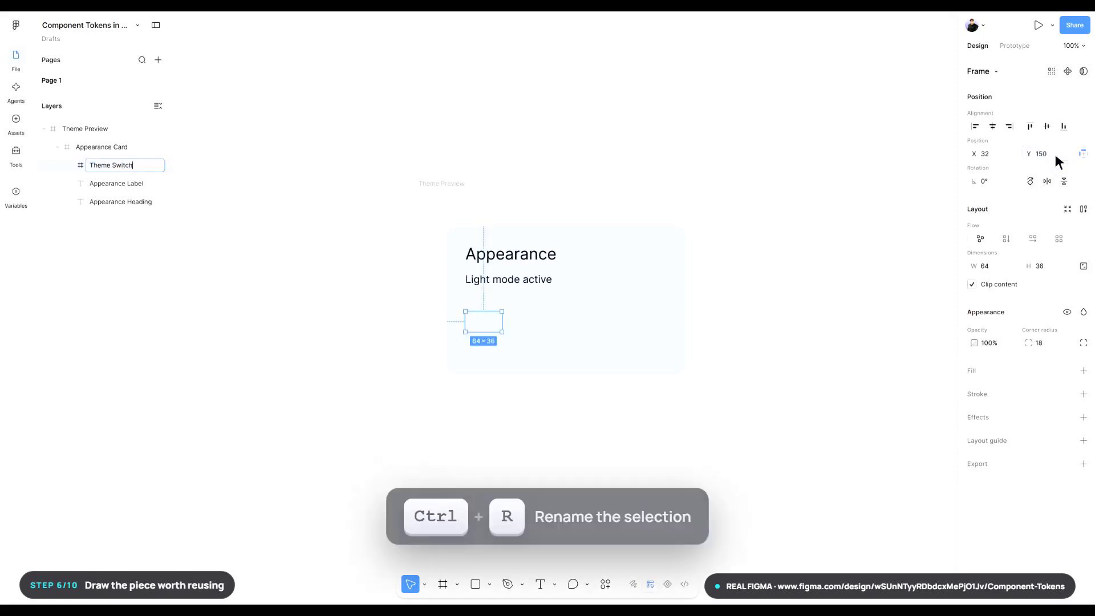
key(Return)
key(Return)
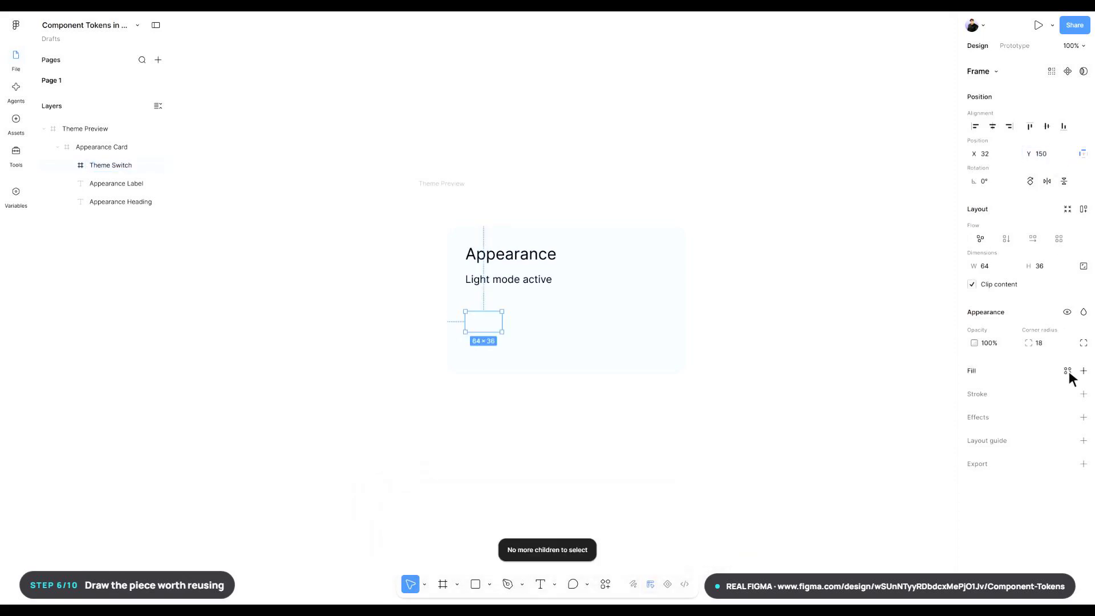
- Apply the button/primary/background variable to the Theme Switch's fill
click(1068, 371)
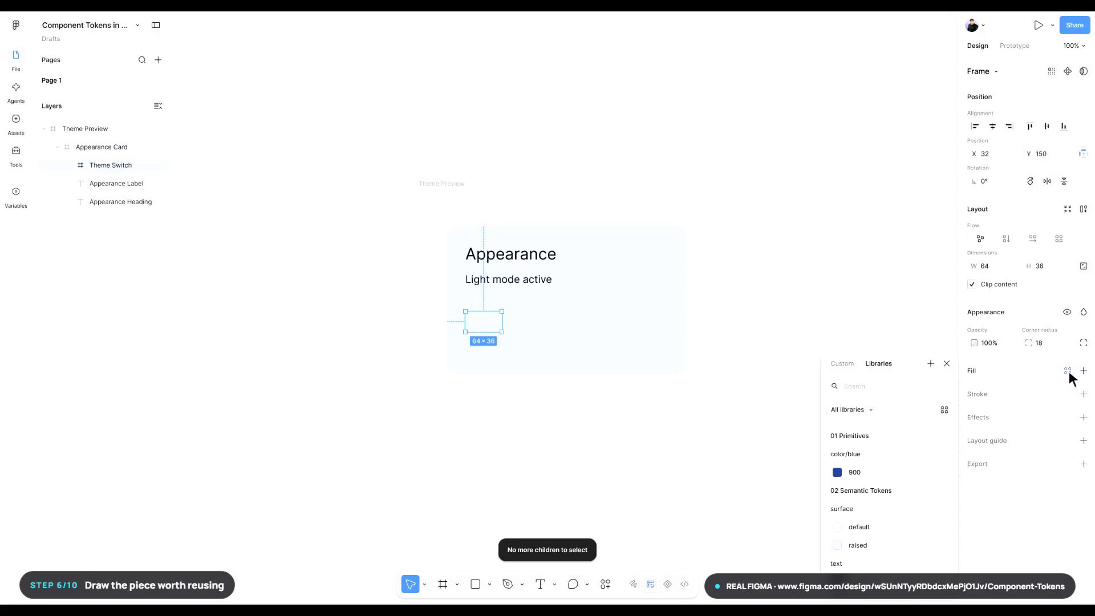
click(902, 385)
text(button/primary/background)
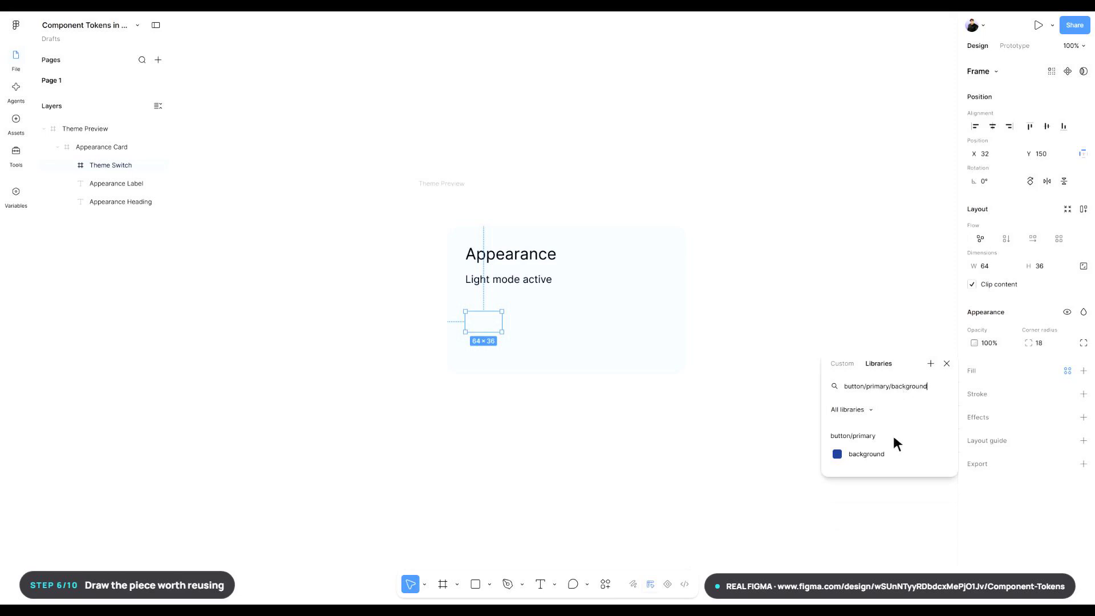
click(893, 456)
click(891, 457)
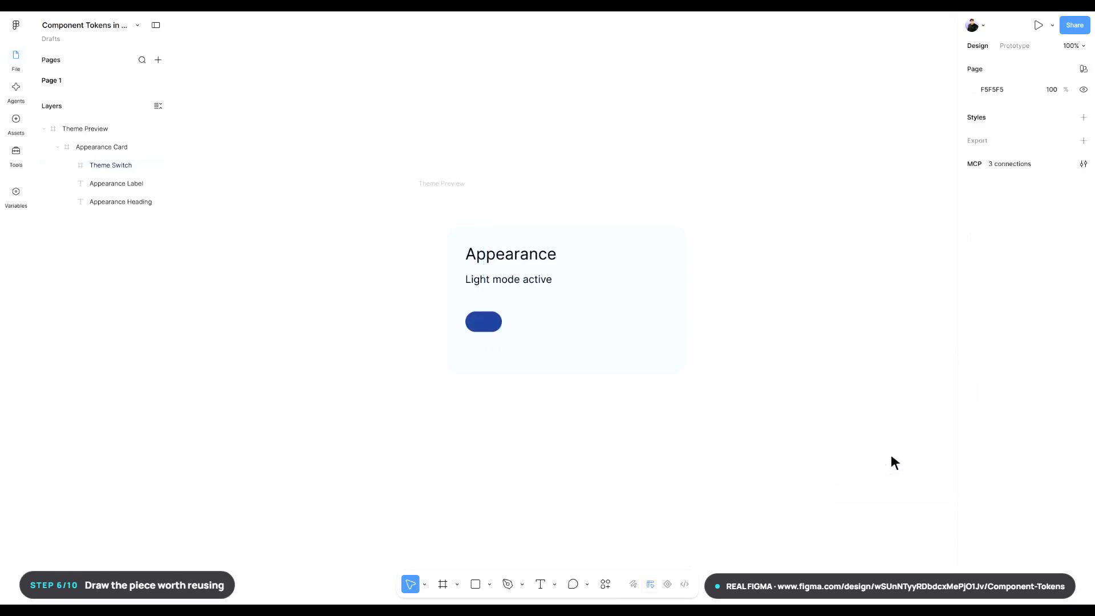
- Draw an ellipse inside the Theme Switch and set its size to 28 × 28
key(o)
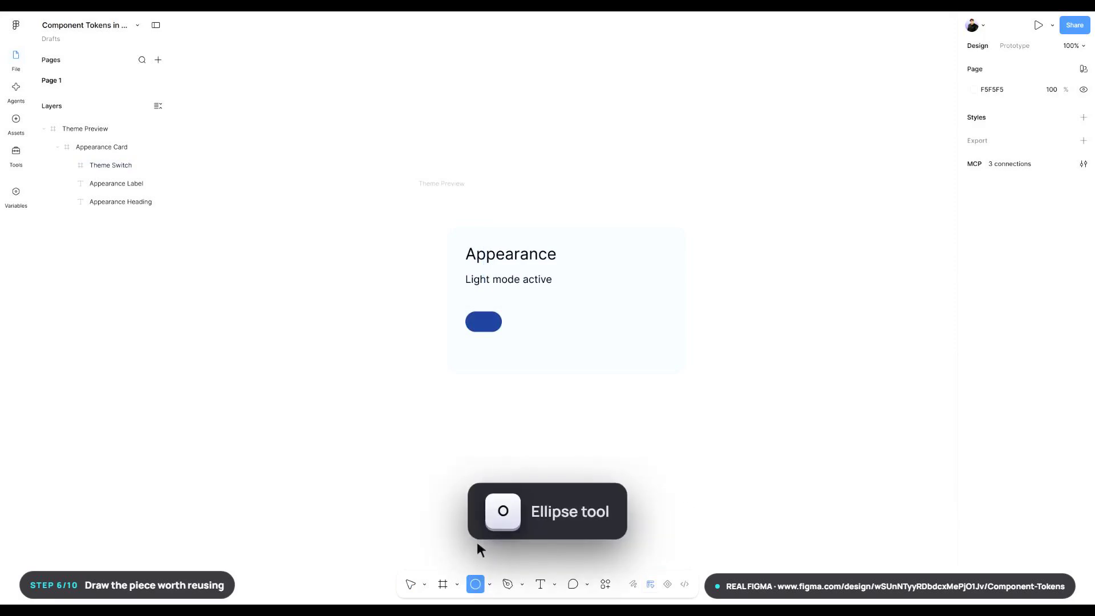
drag(478, 317, 485, 323)
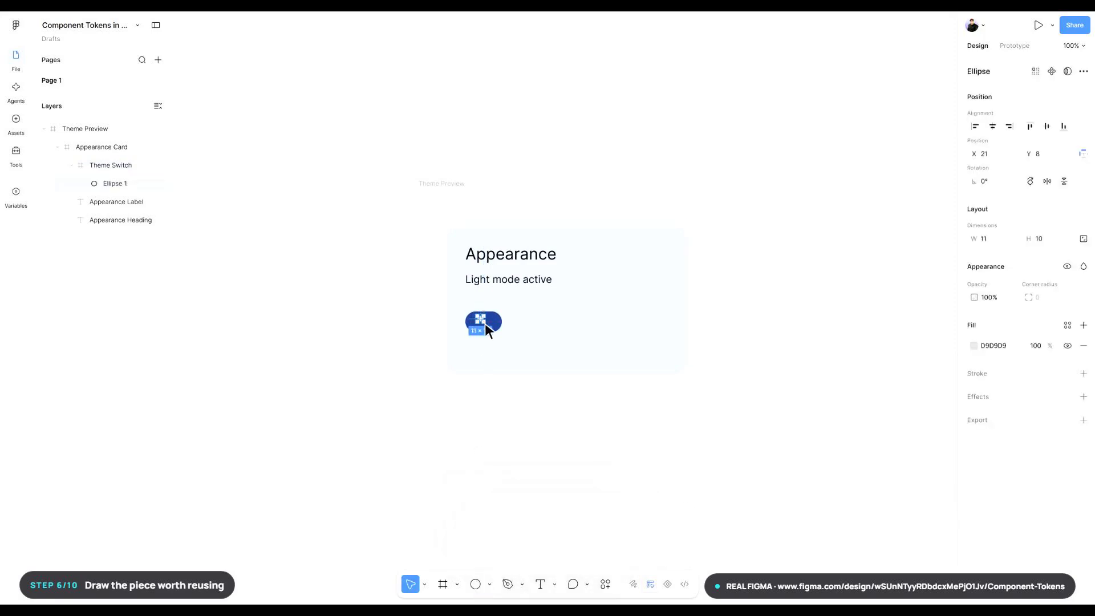
click(1001, 240)
text(28)
key(Return)
click(1054, 237)
text(28)
- Rename the ellipse layer as Switch Knob
key(ctrl+r)
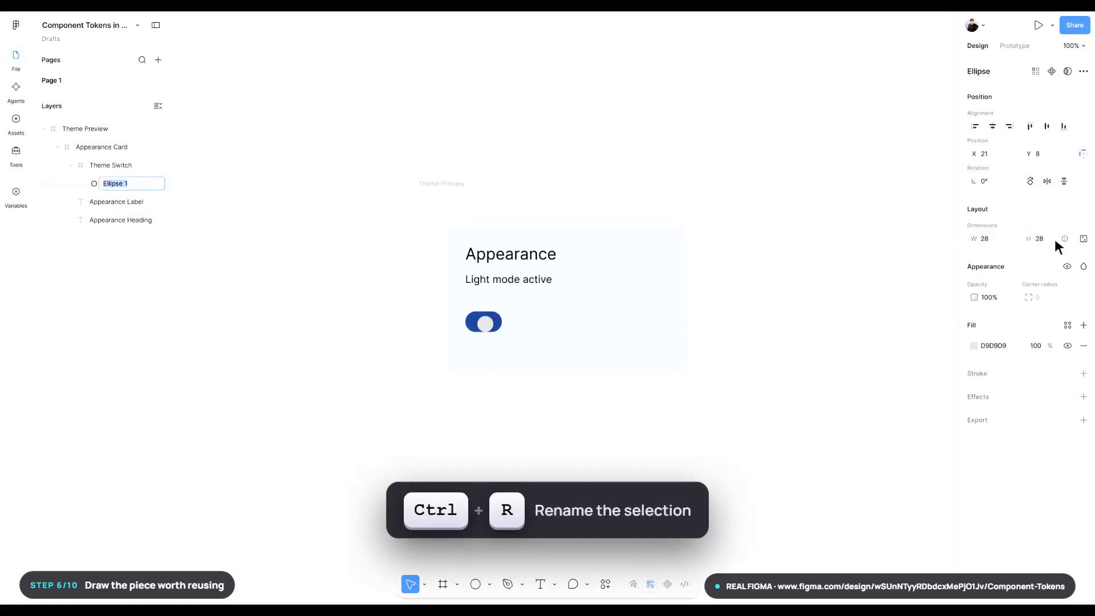
text(Switch Knob)
key(Return)
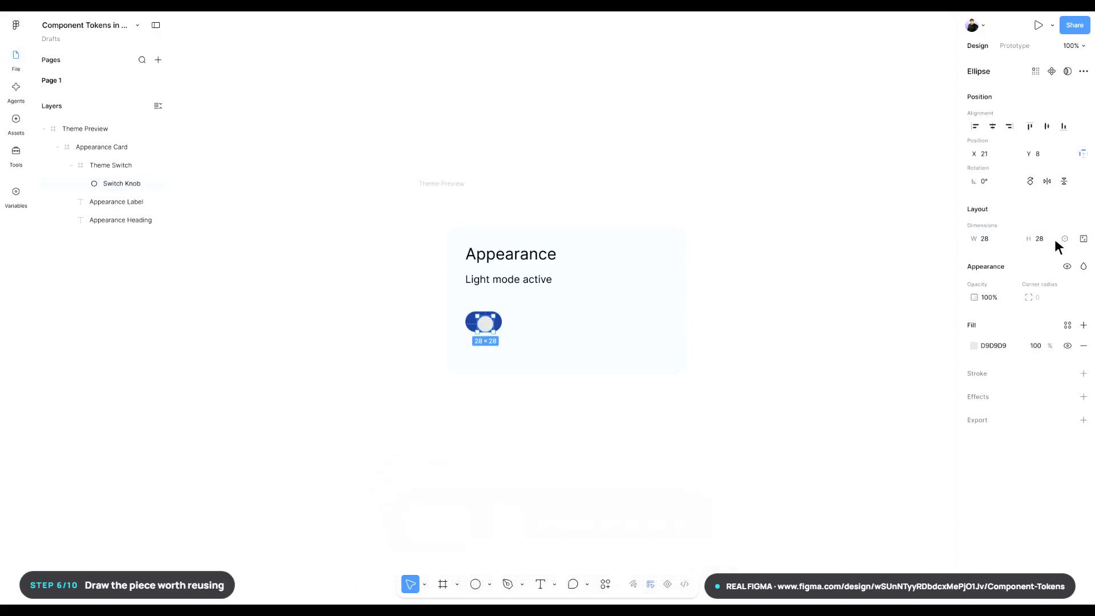
- Apply the surface/default variable to the Switch Knob's fill
key(Return)
click(1068, 209)
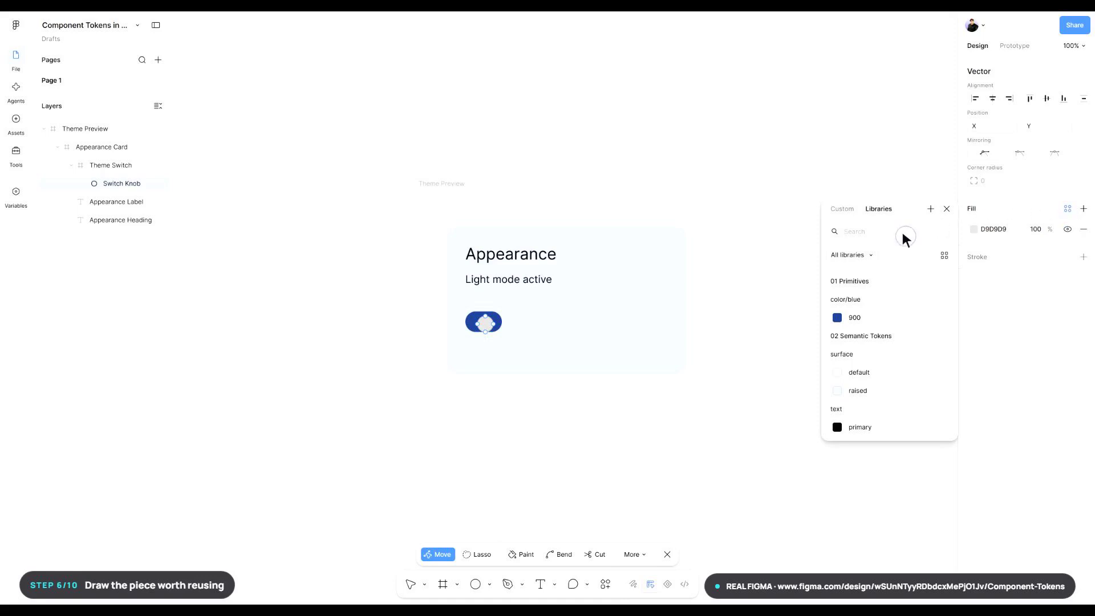
text(surface/default)
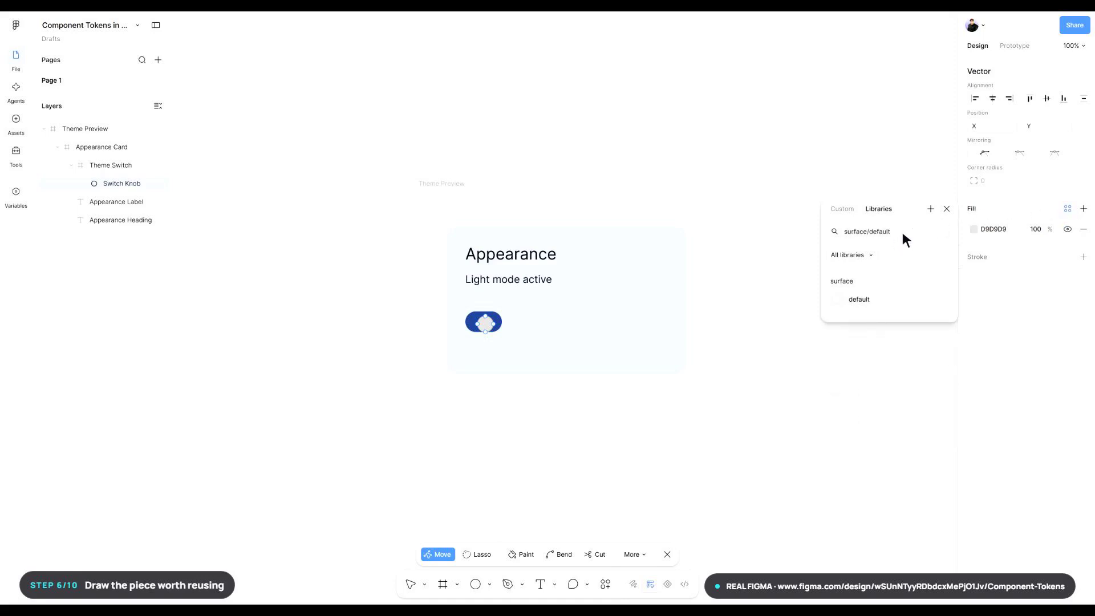
click(891, 302)
key(Escape)
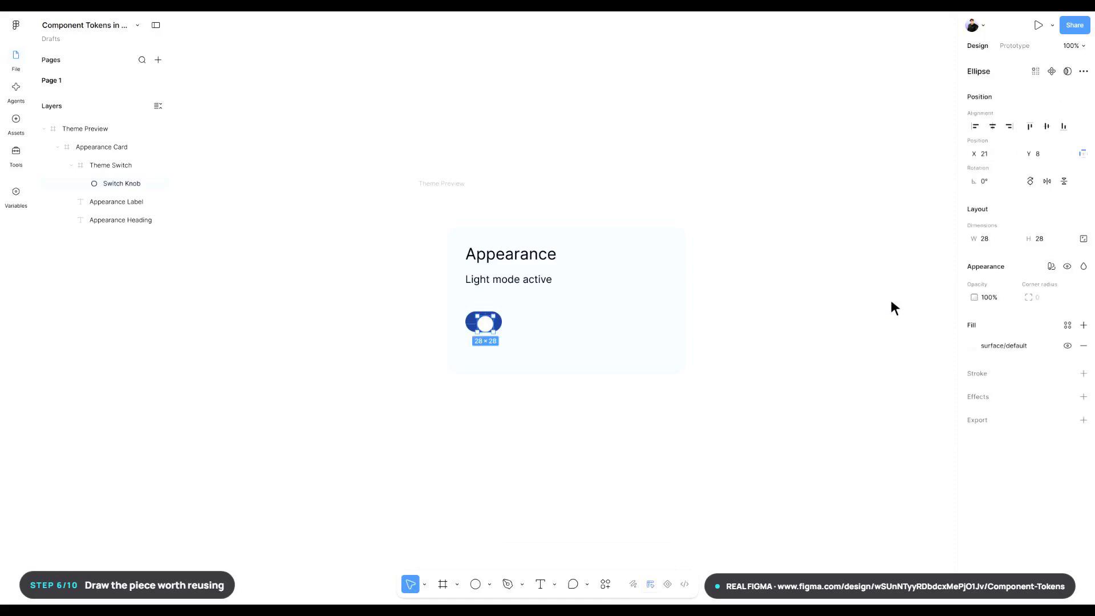
- Give the Theme Switch a horizontal auto layout and fix its size at 64 × 36
click(109, 165)
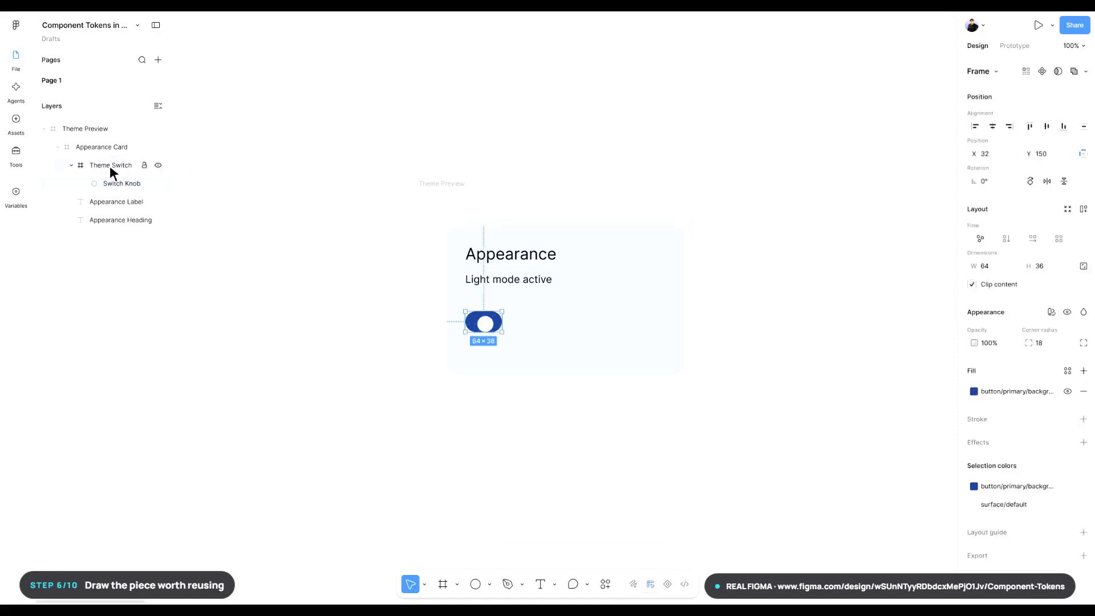
click(1034, 240)
click(985, 266)
text(64)
key(Return)
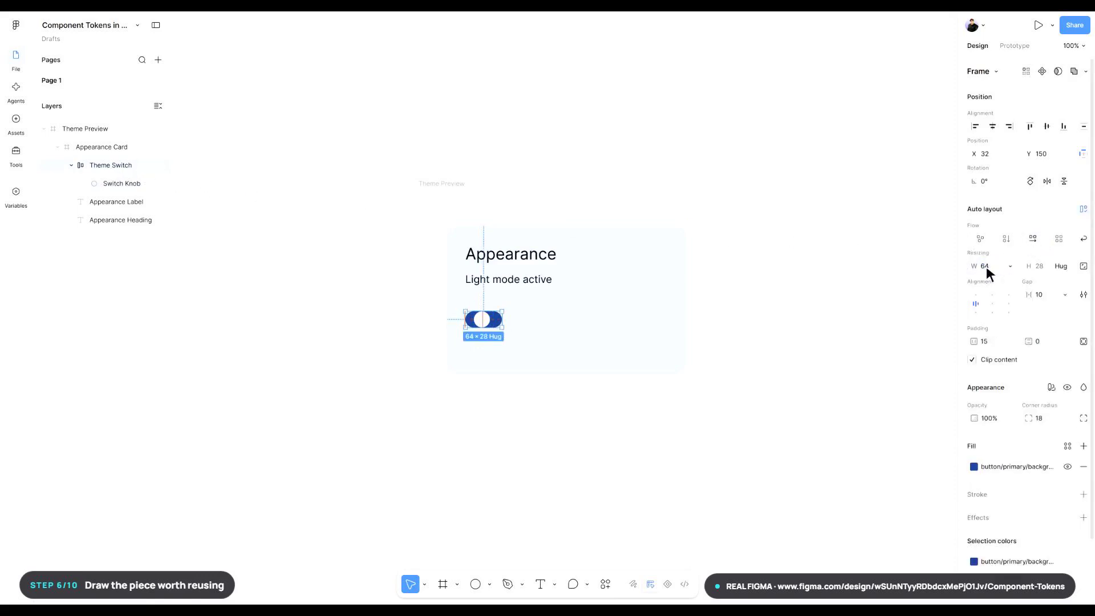
click(1039, 266)
text(36)
key(Return)
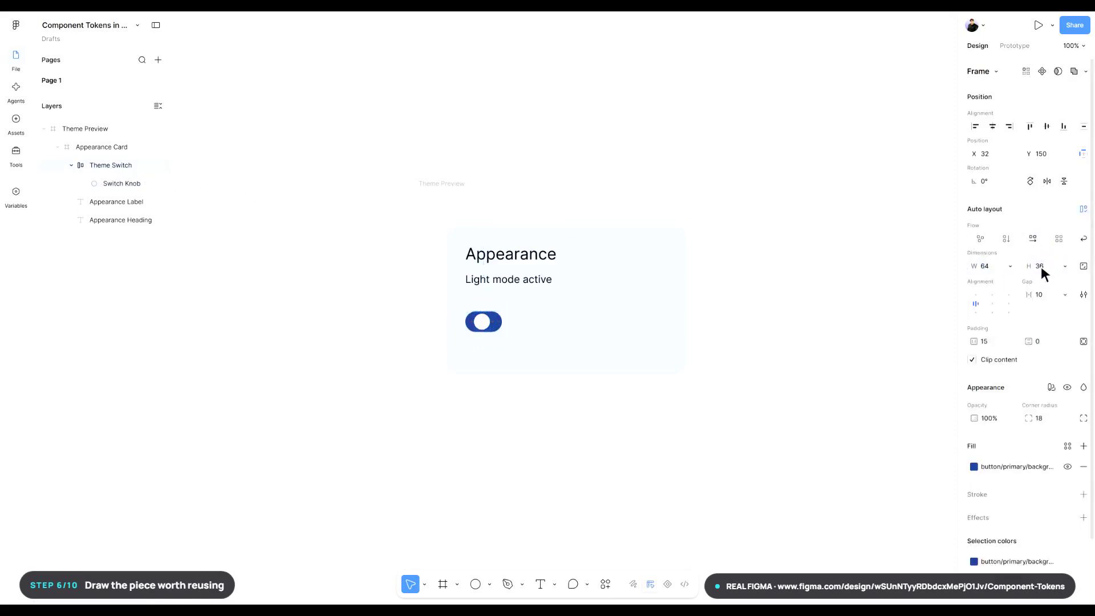
- Separate the Theme Switch's padding by side and set the top and bottom padding to 4
click(1084, 342)
click(1054, 340)
text(4)
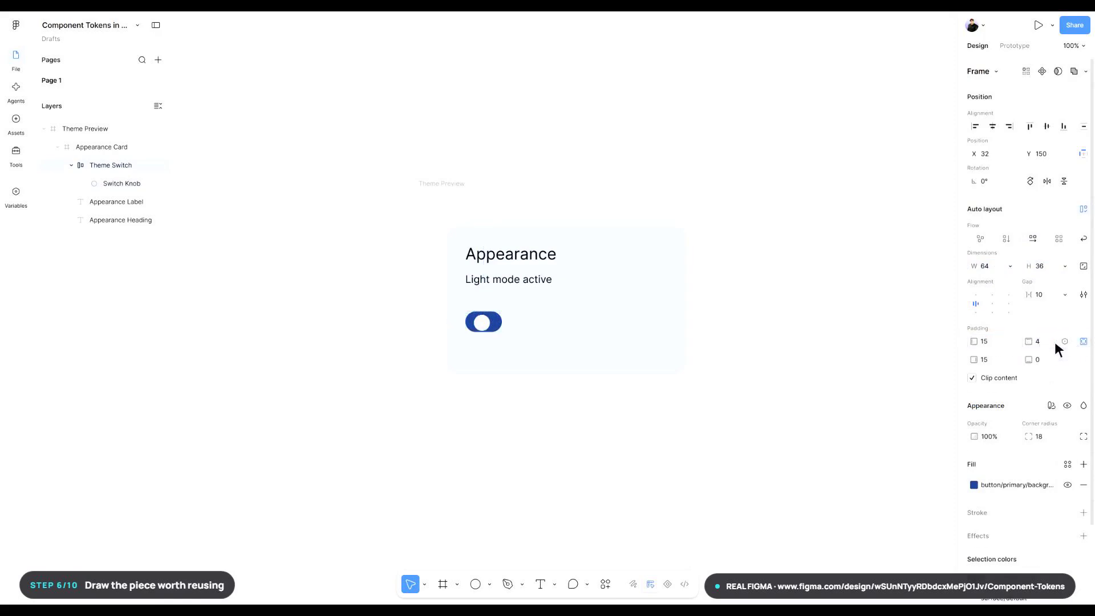
text(4)
- Bind the Theme Switch's left padding to the switch/knob-offset variable
click(1010, 341)
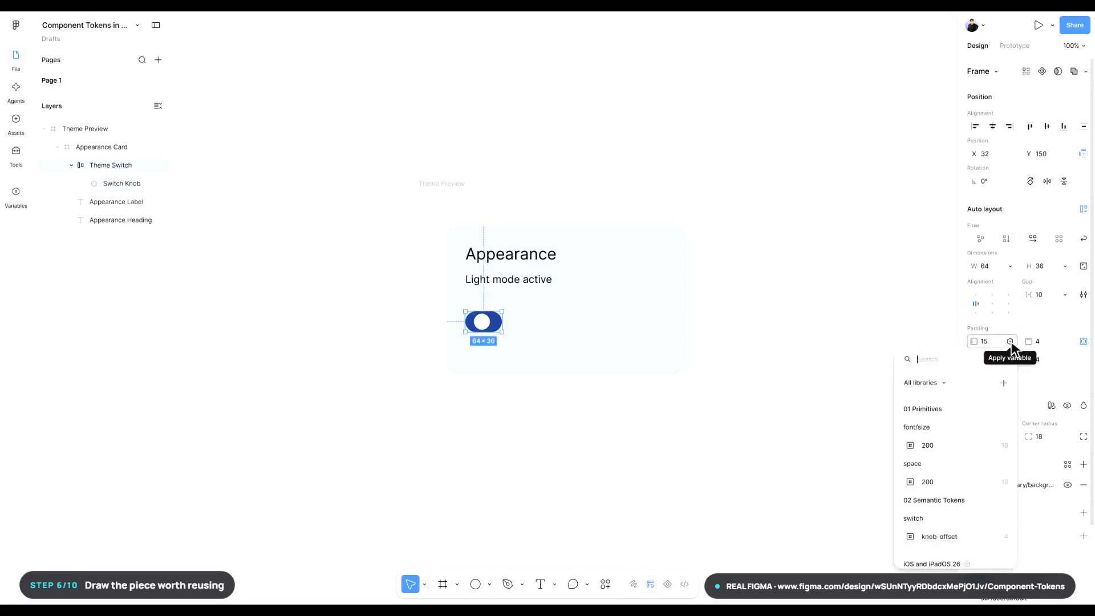
text(switch/knob-offset)
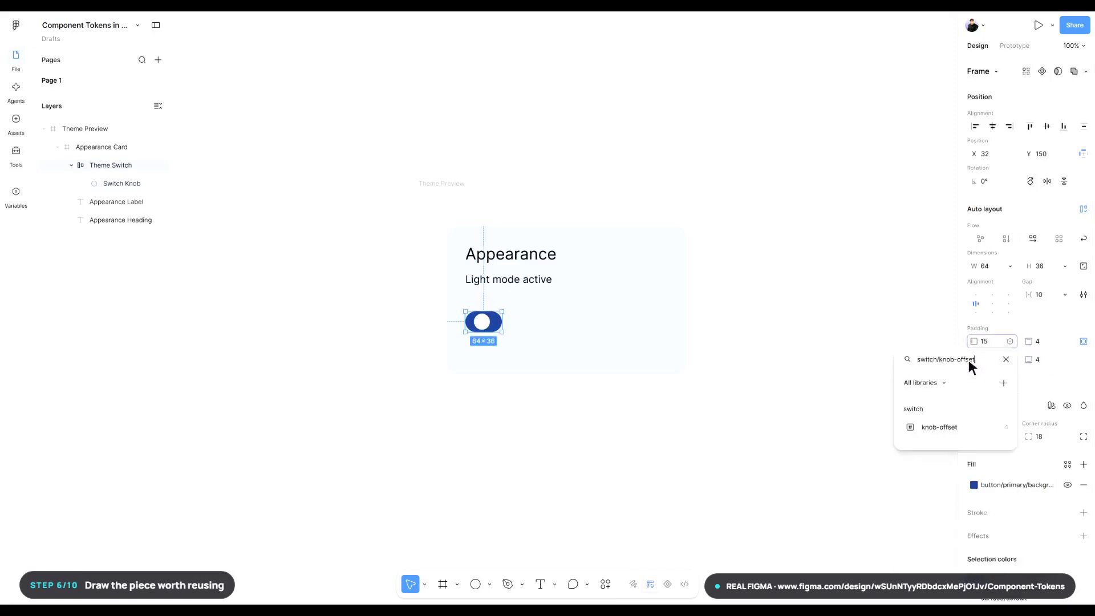
click(951, 427)
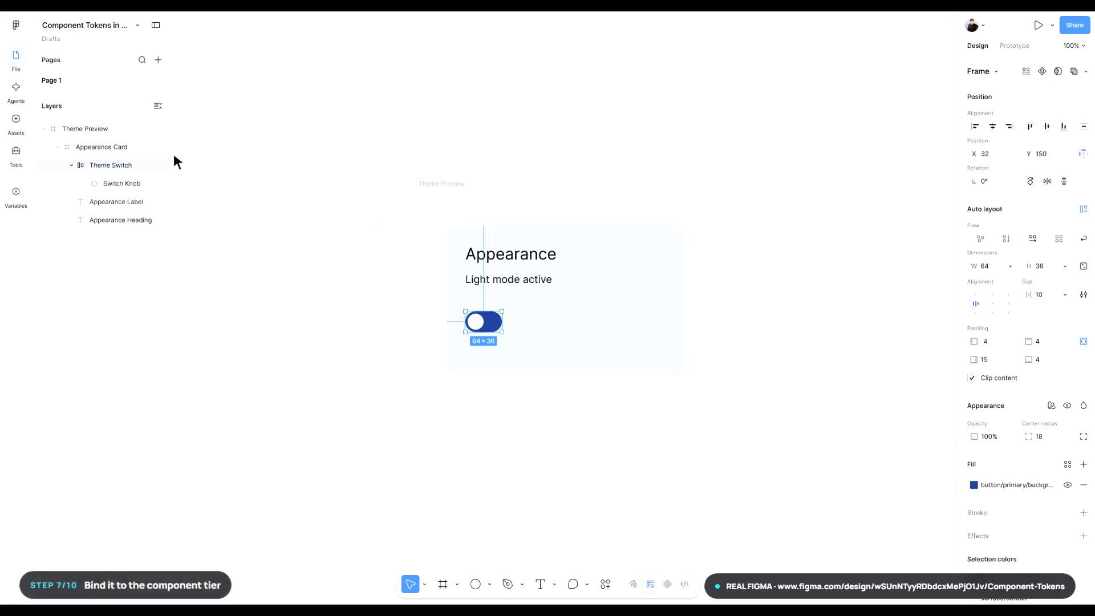
- Examine the variable bindings of the Theme Preview frame, Appearance Card, heading, label, Theme Switch and Switch Knob
click(84, 129)
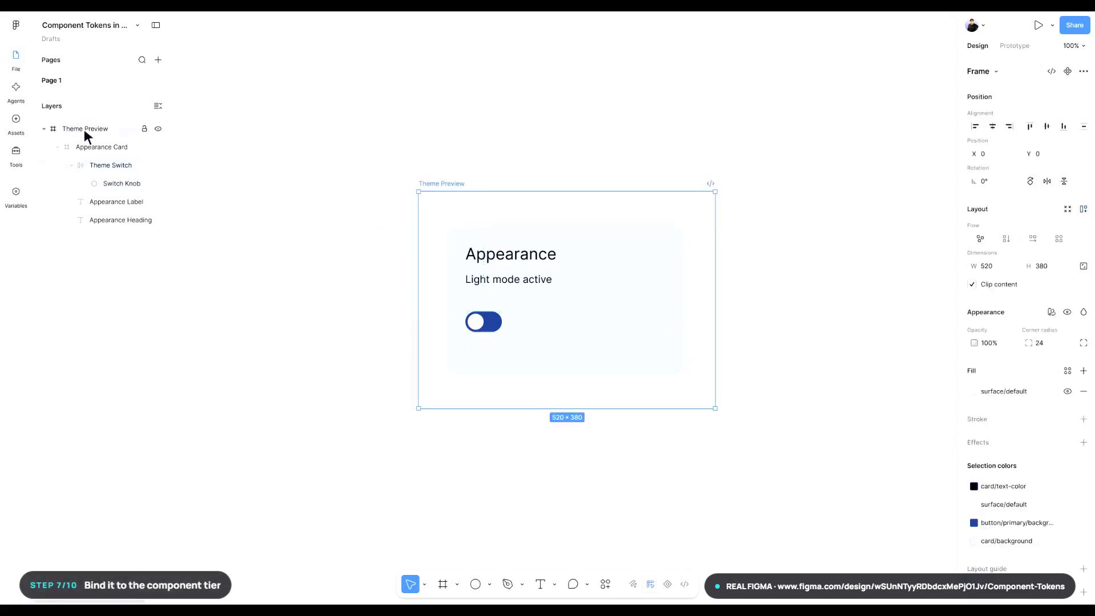
click(100, 148)
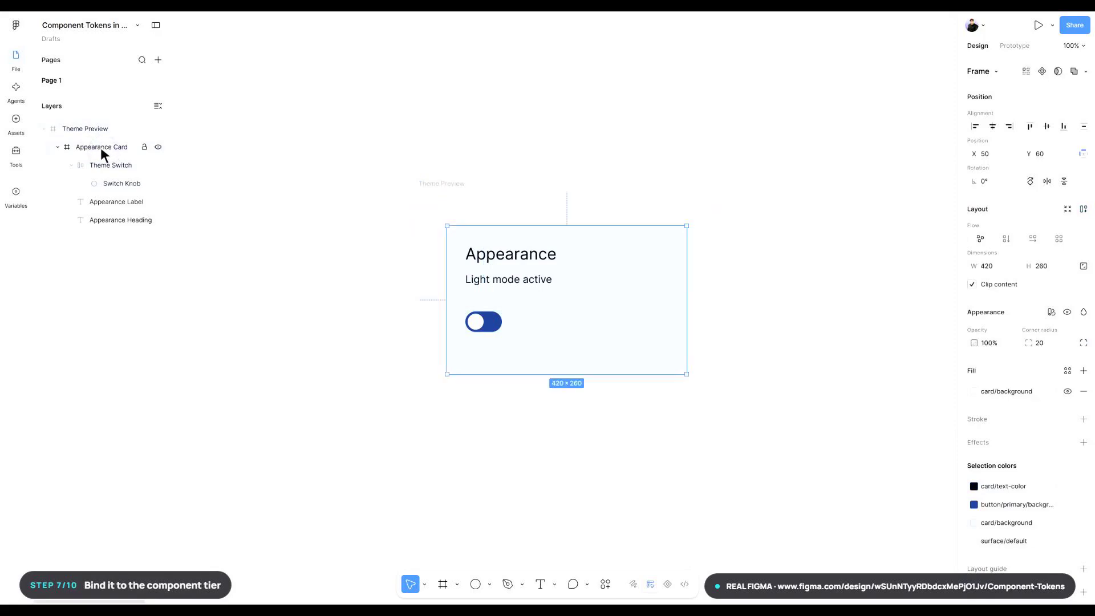
click(119, 221)
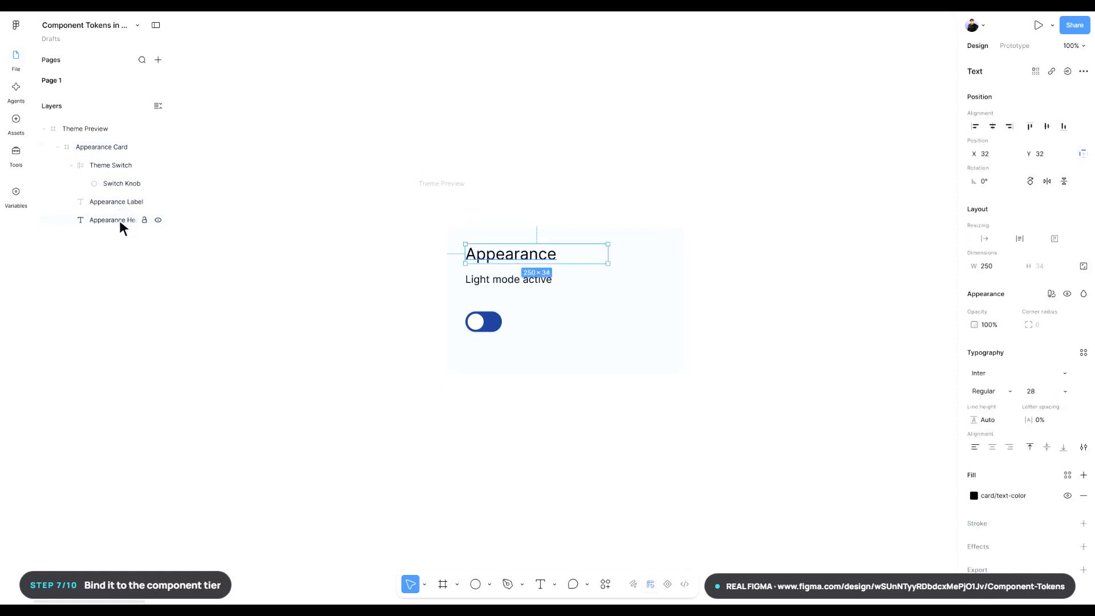
click(115, 201)
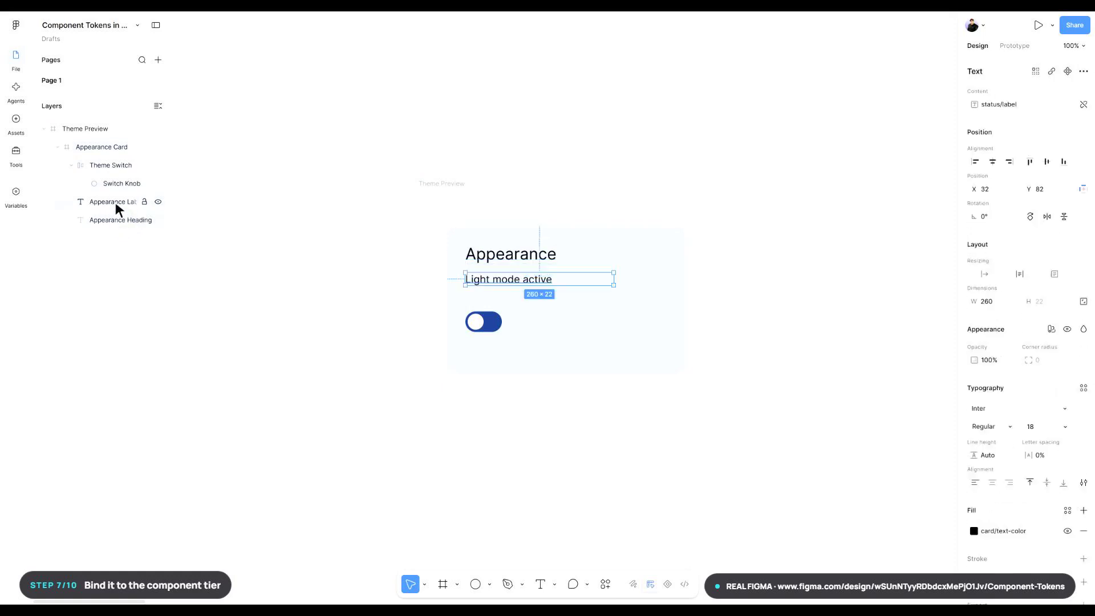
click(109, 166)
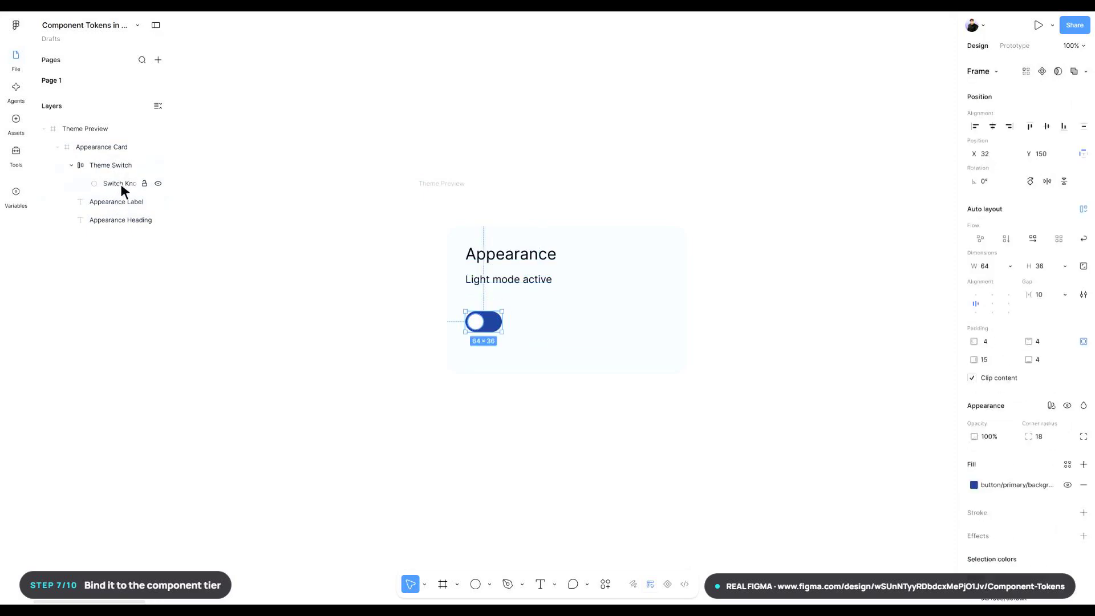
click(121, 183)
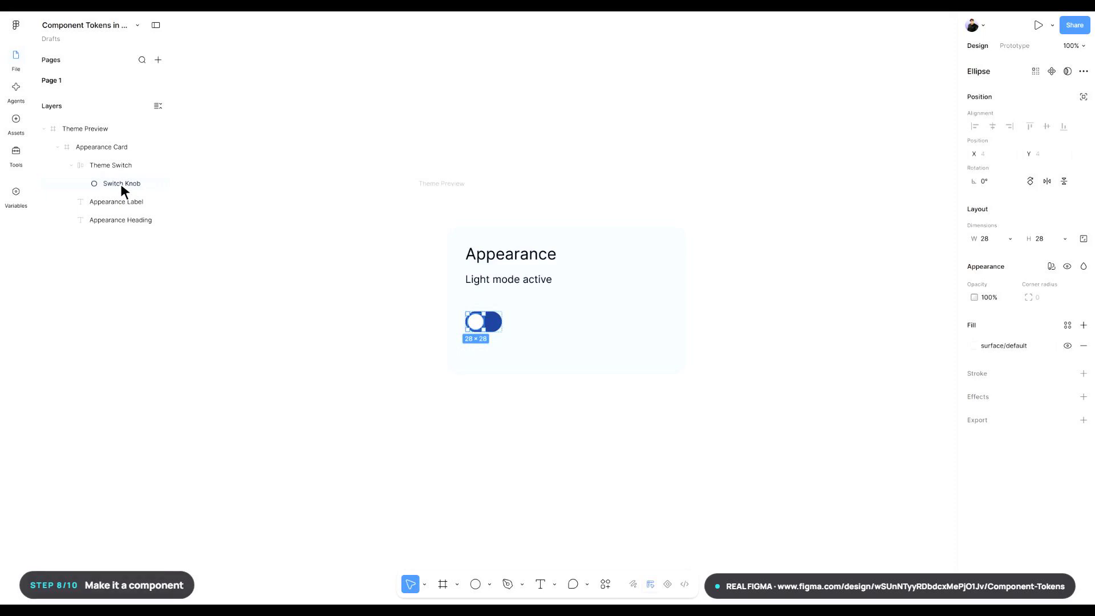
- Convert the Appearance Card frame into a component
click(100, 147)
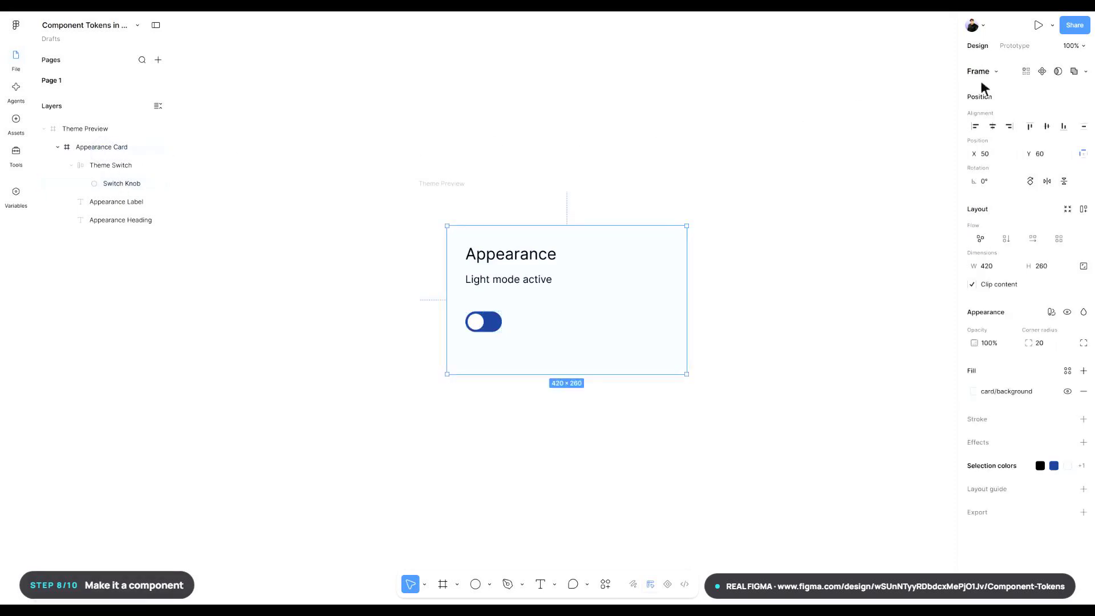
click(1043, 71)
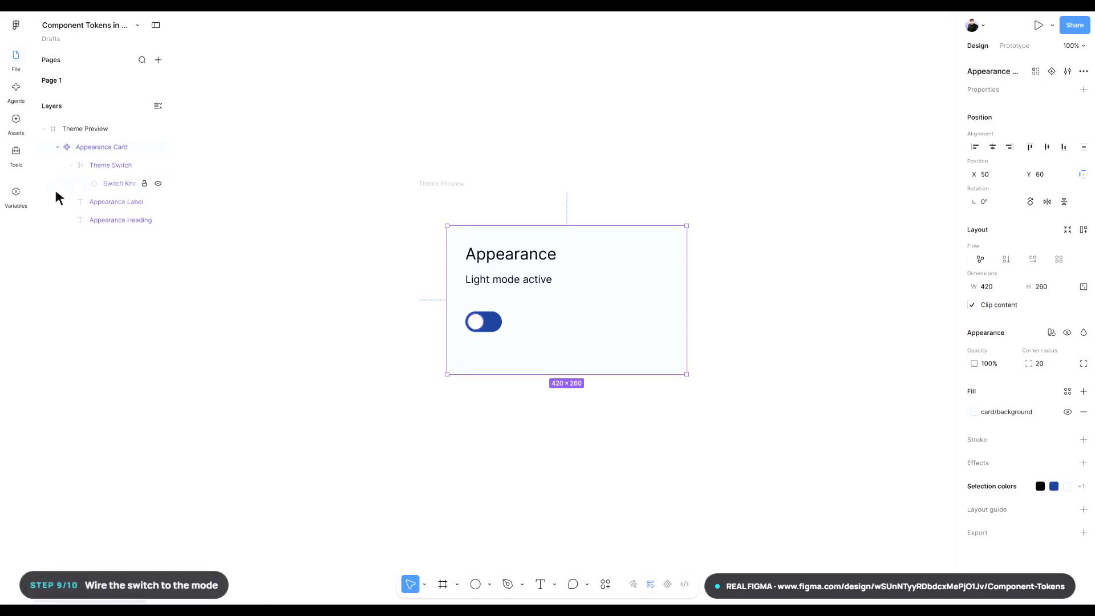
- Create a new variable collection named State
click(18, 196)
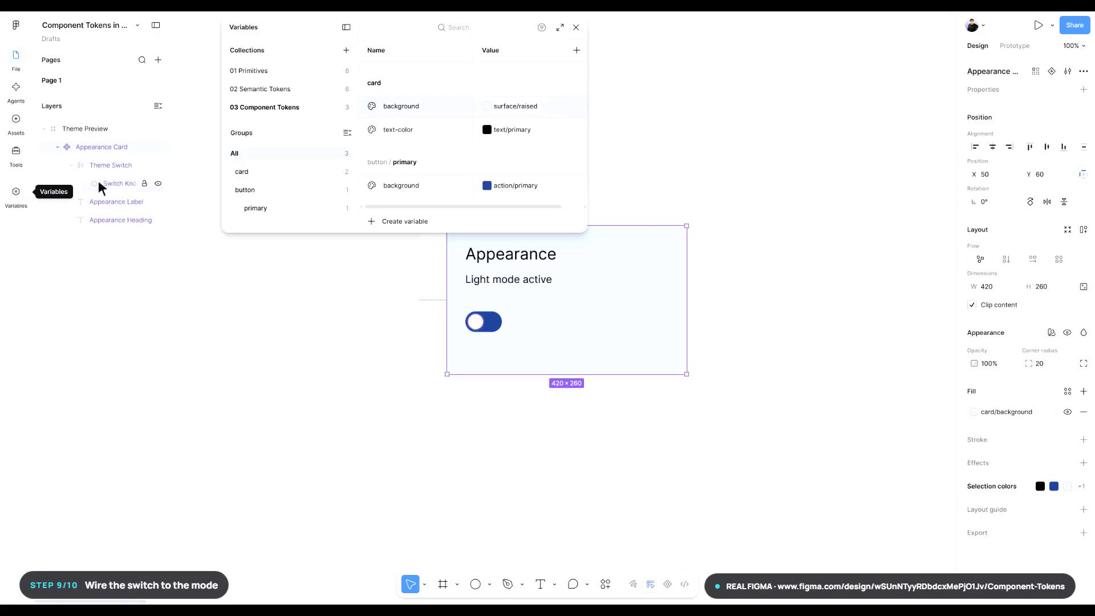
click(560, 28)
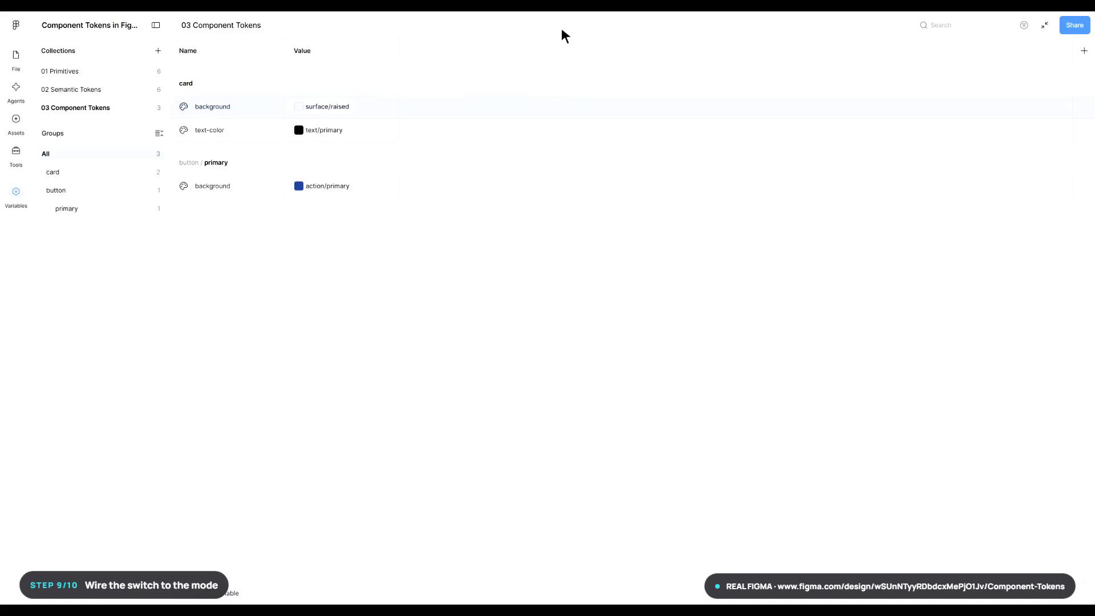
click(159, 51)
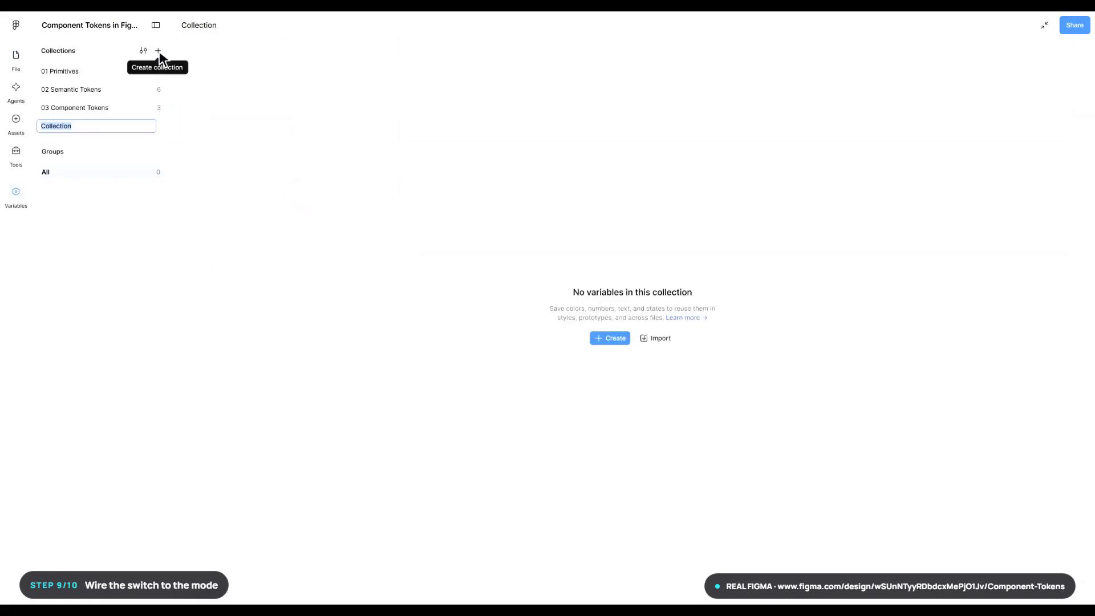
text(State)
key(Return)
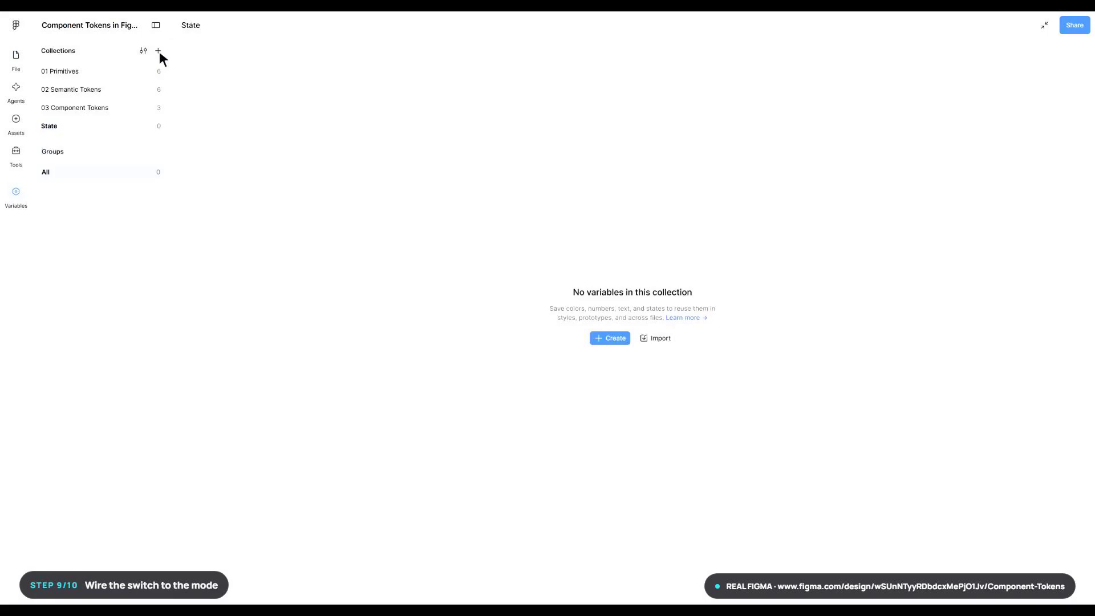
- Add a Boolean variable named isDark to the State collection and return to the canvas
click(615, 340)
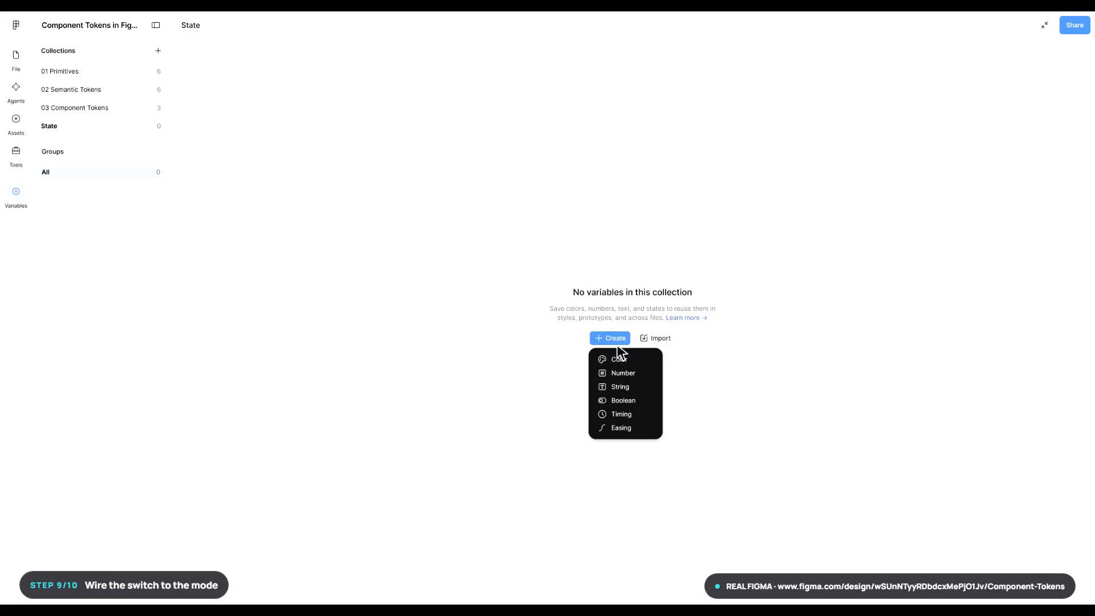
click(617, 401)
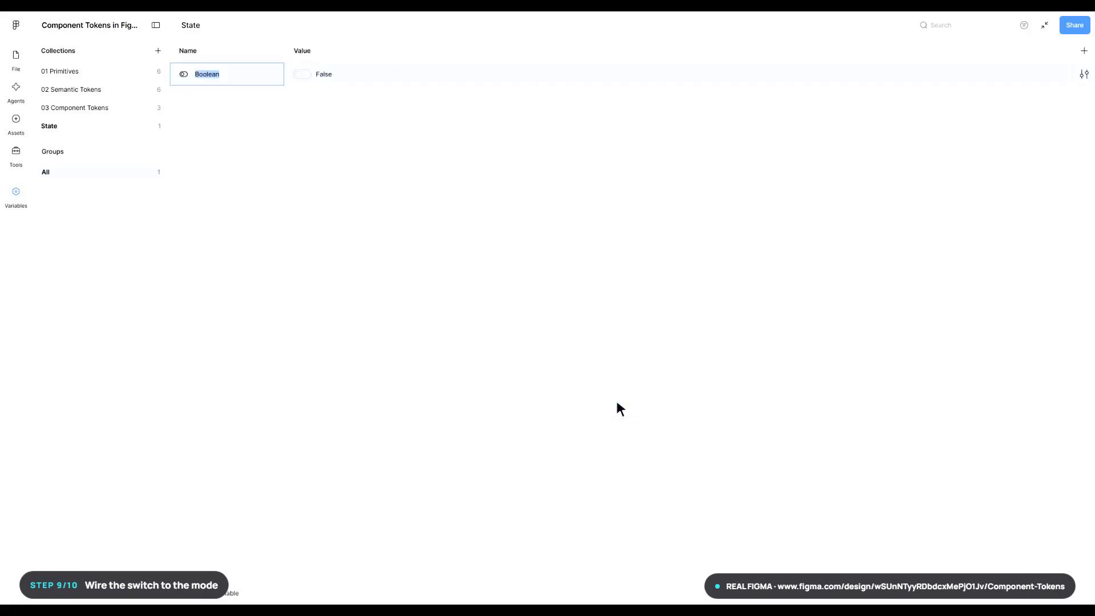
text(isDark)
key(Return)
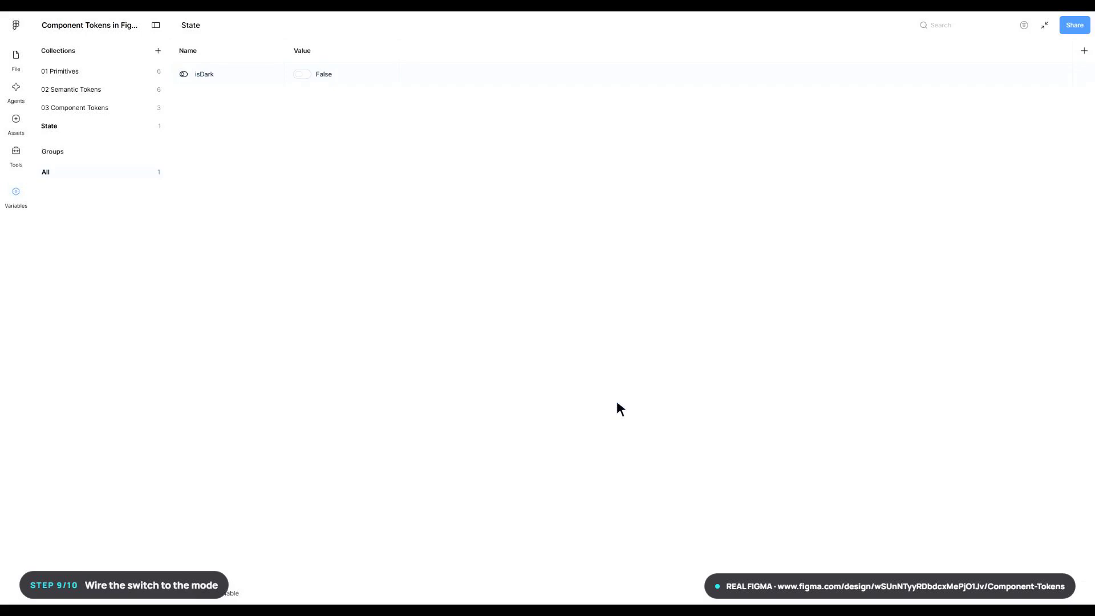
click(1046, 25)
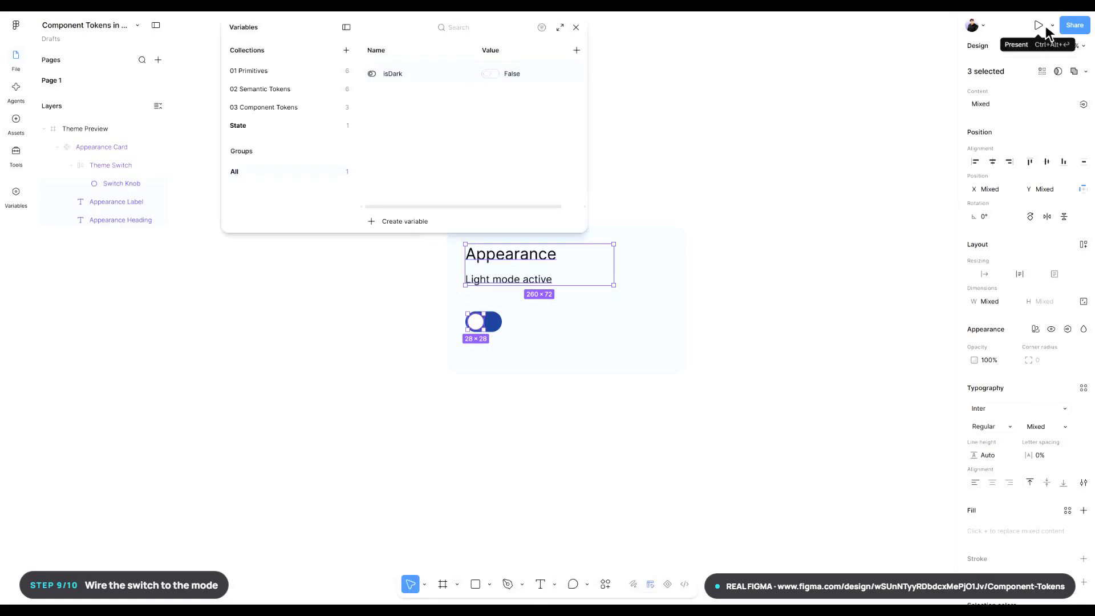
key(Escape)
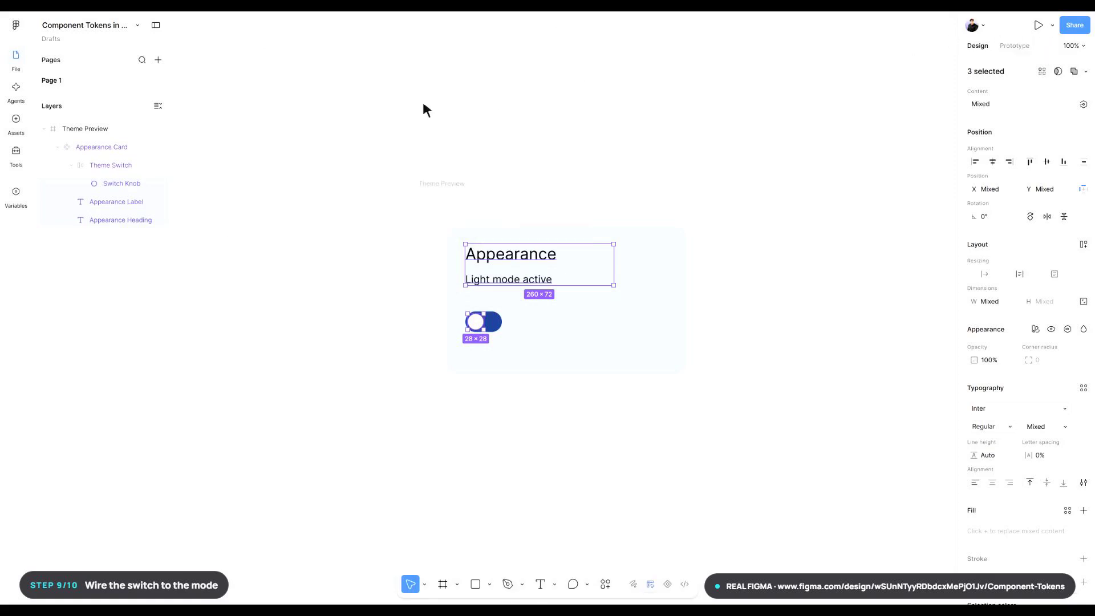
- Add an On click prototype interaction to the Theme Switch and open its settings
click(110, 165)
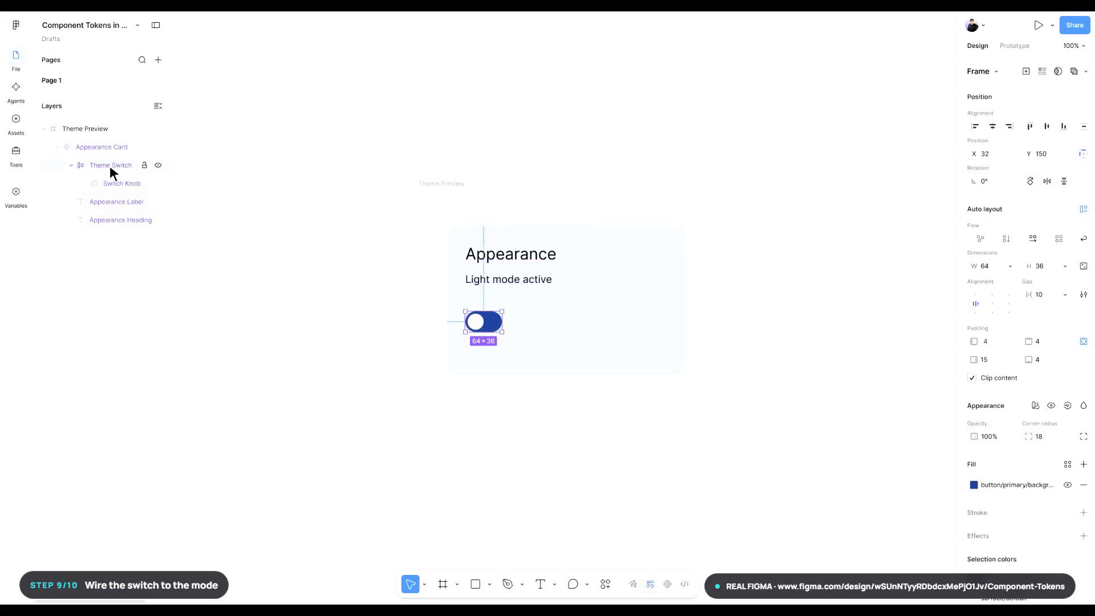
click(1015, 46)
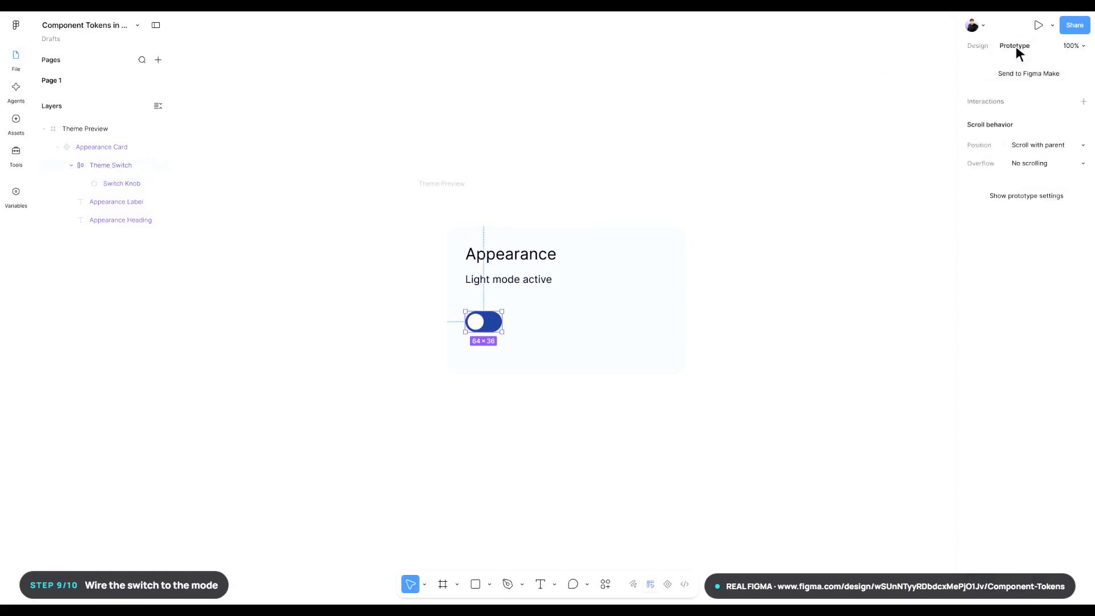
click(1084, 102)
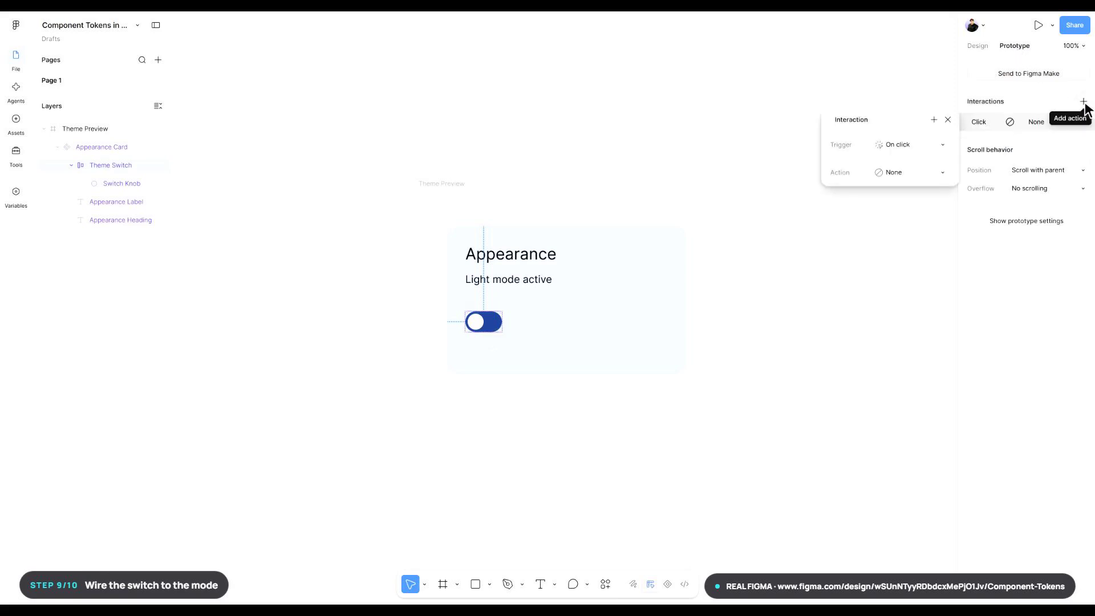
click(989, 123)
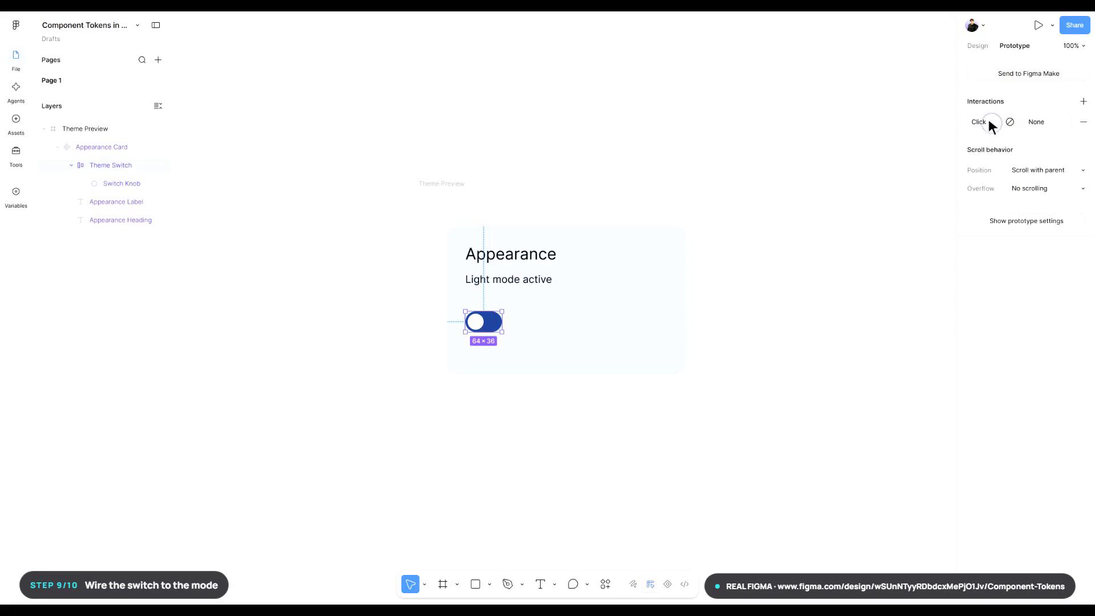
click(988, 124)
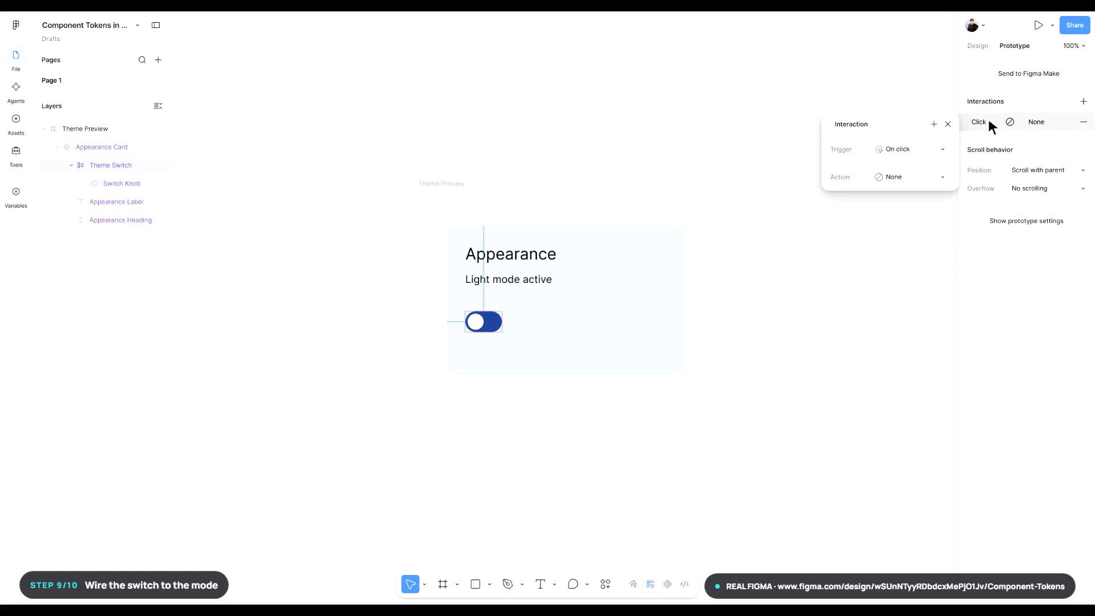
- Make the Theme Switch's click interaction a Set variable action that sets isDark to "not isDark"
click(913, 177)
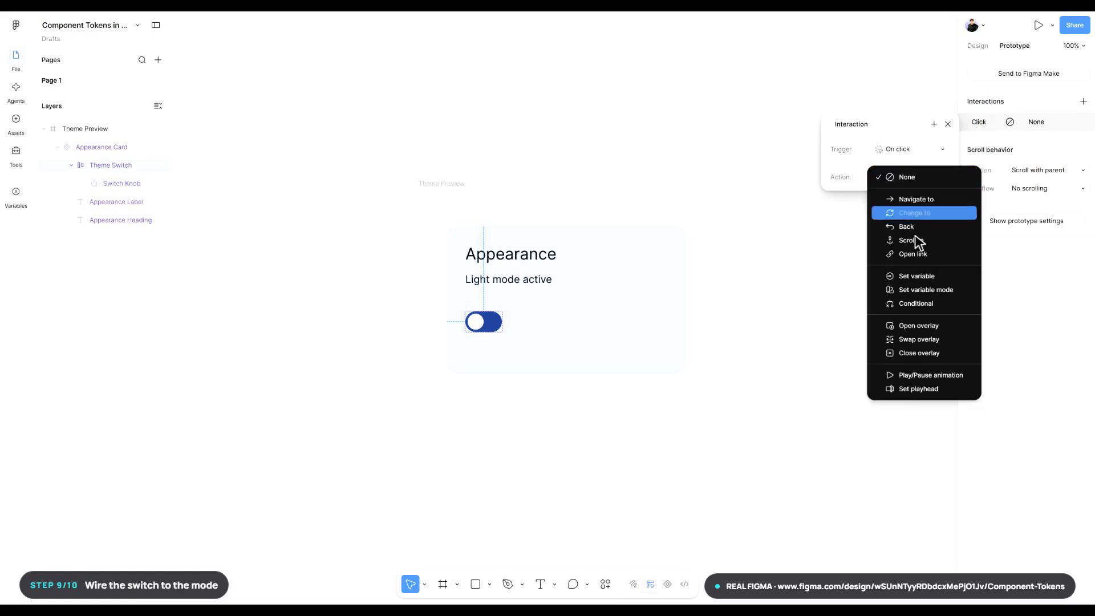
click(918, 276)
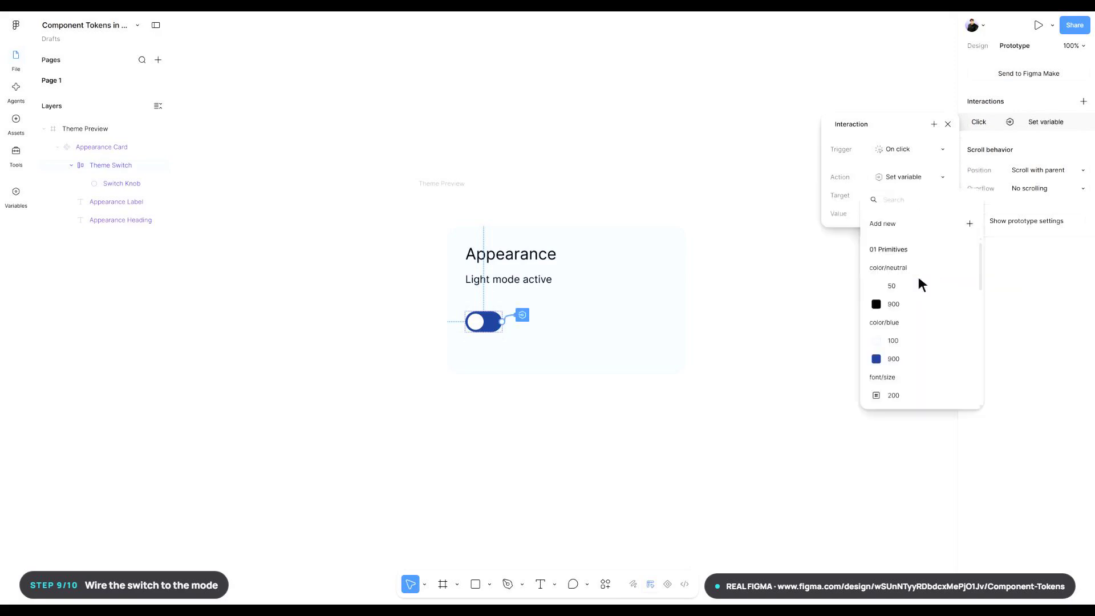
click(895, 197)
text(isDark)
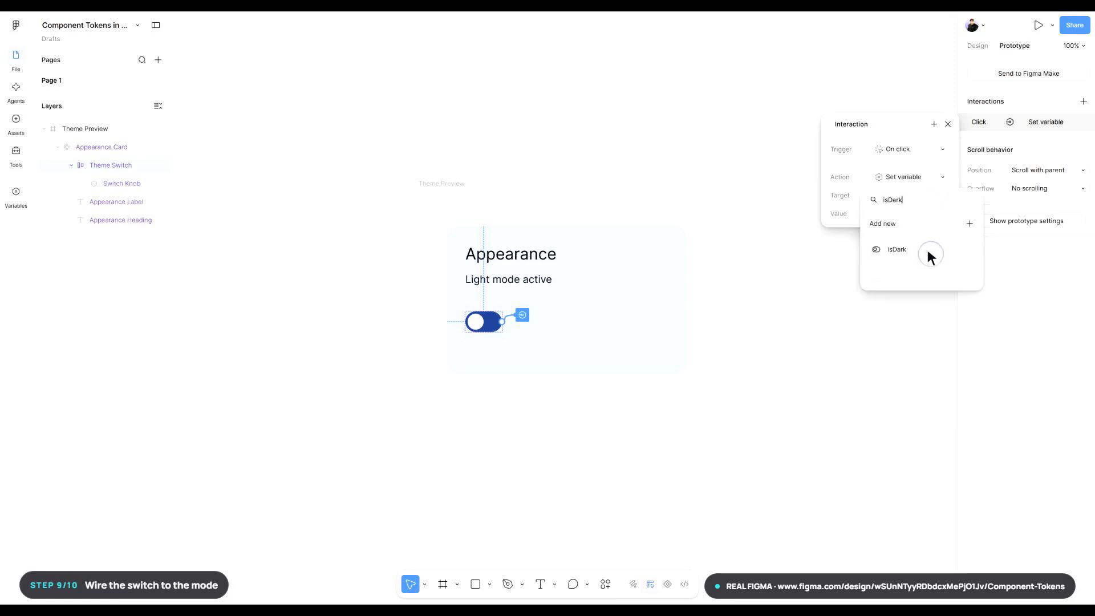
click(928, 252)
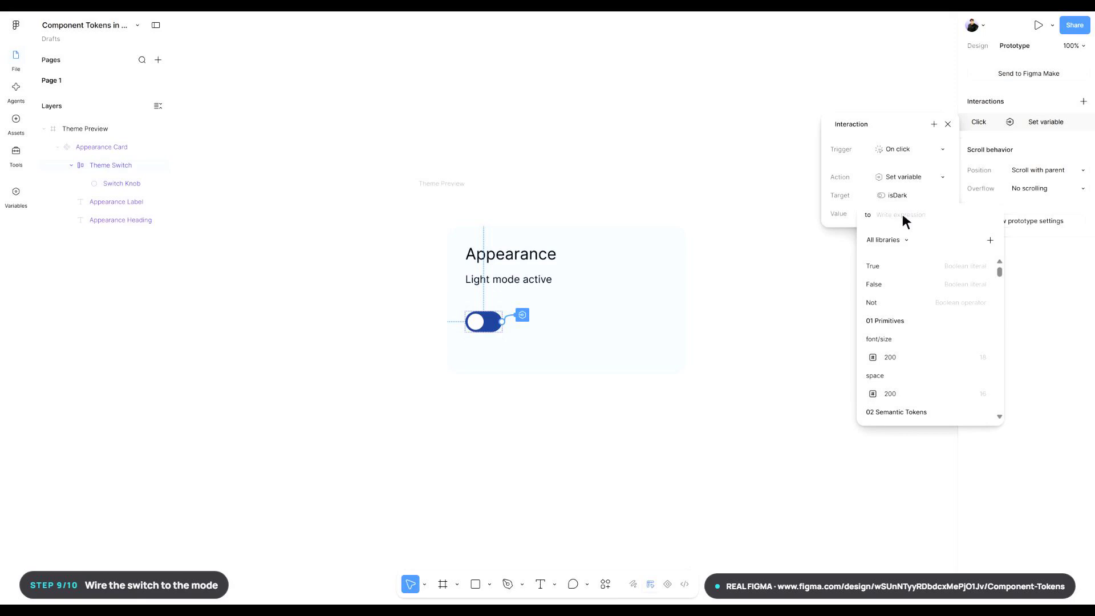
text(not isDark)
key(Return)
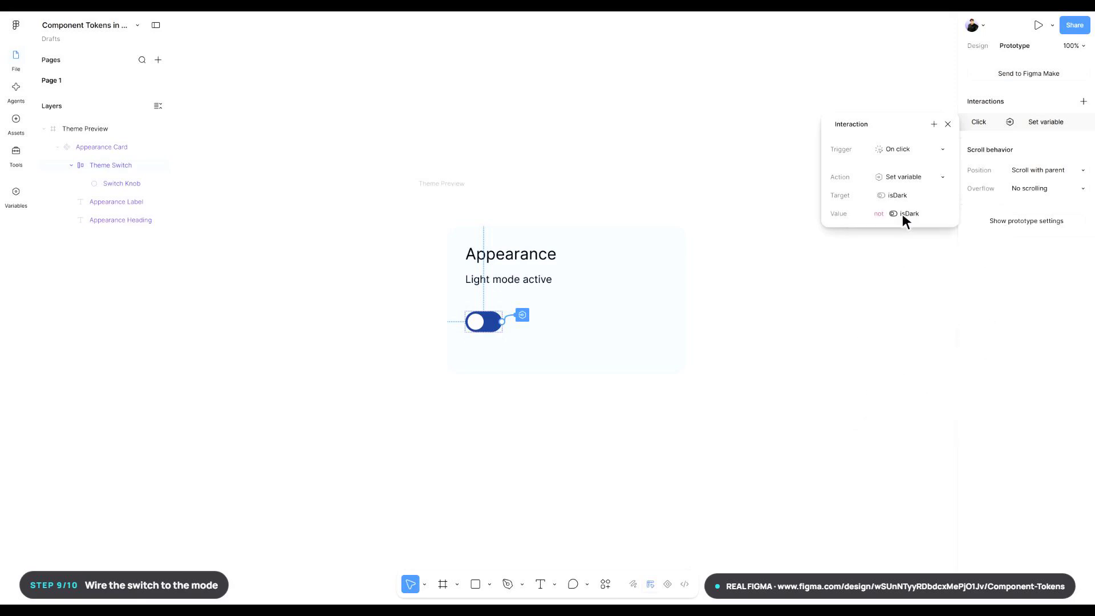
- Add a Conditional action to the Theme Switch's click interaction with isDark as its condition
click(934, 125)
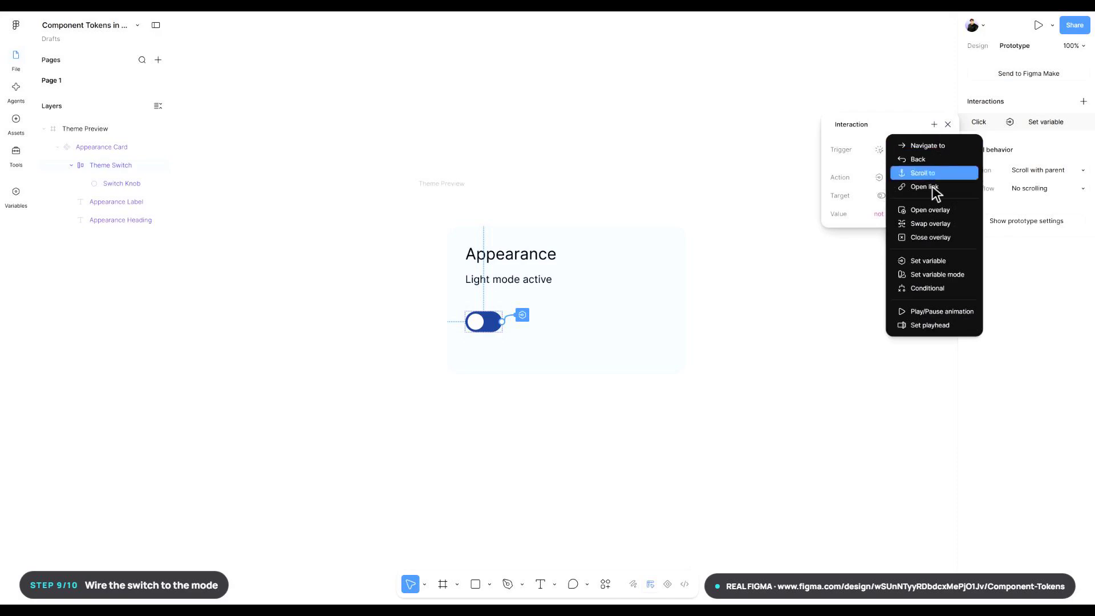
click(929, 288)
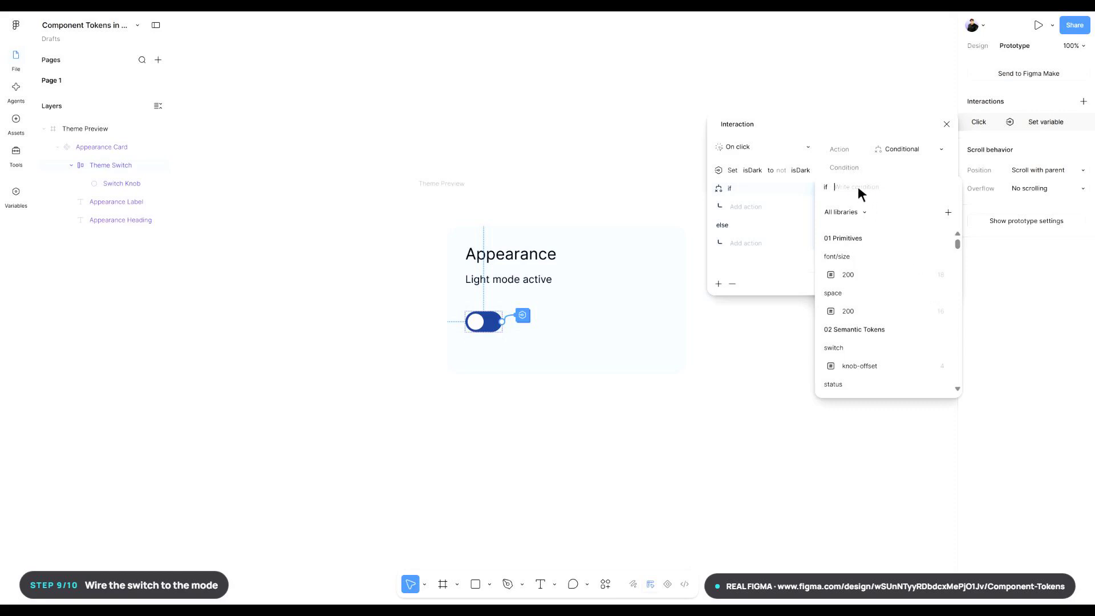
text(isDark)
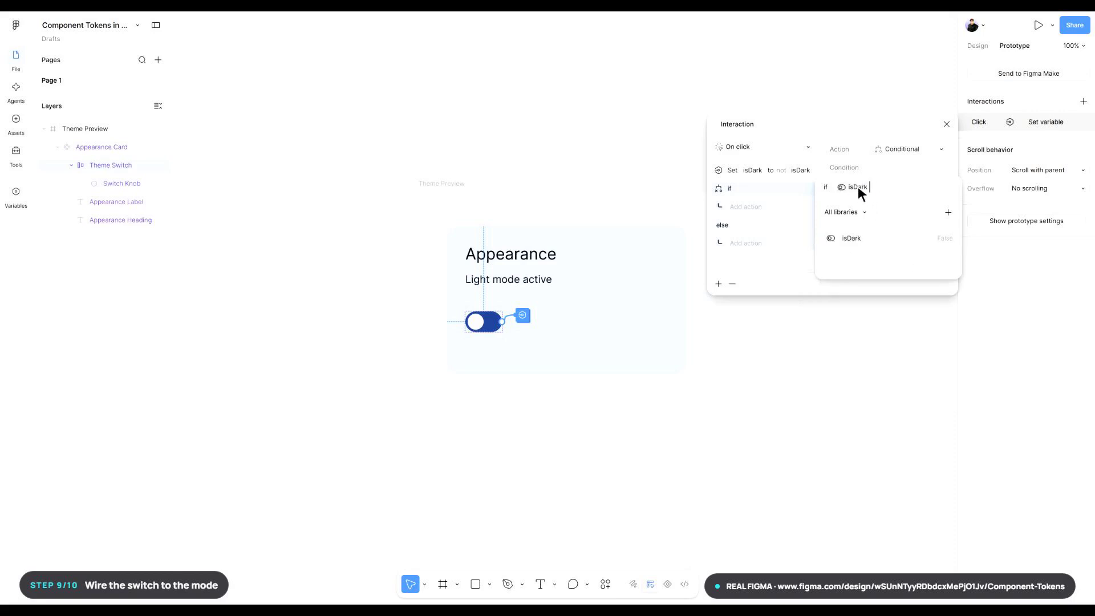
key(Return)
key(Return)
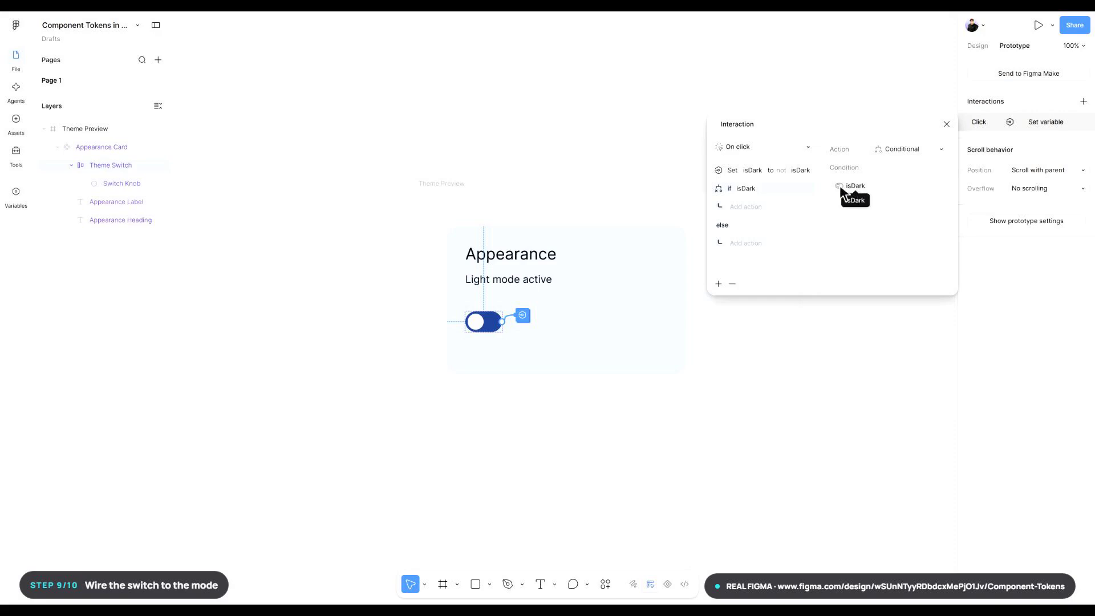
- In the if branch, add a Set variable mode action switching the 02 Semantic Tokens collection to Dark
click(748, 206)
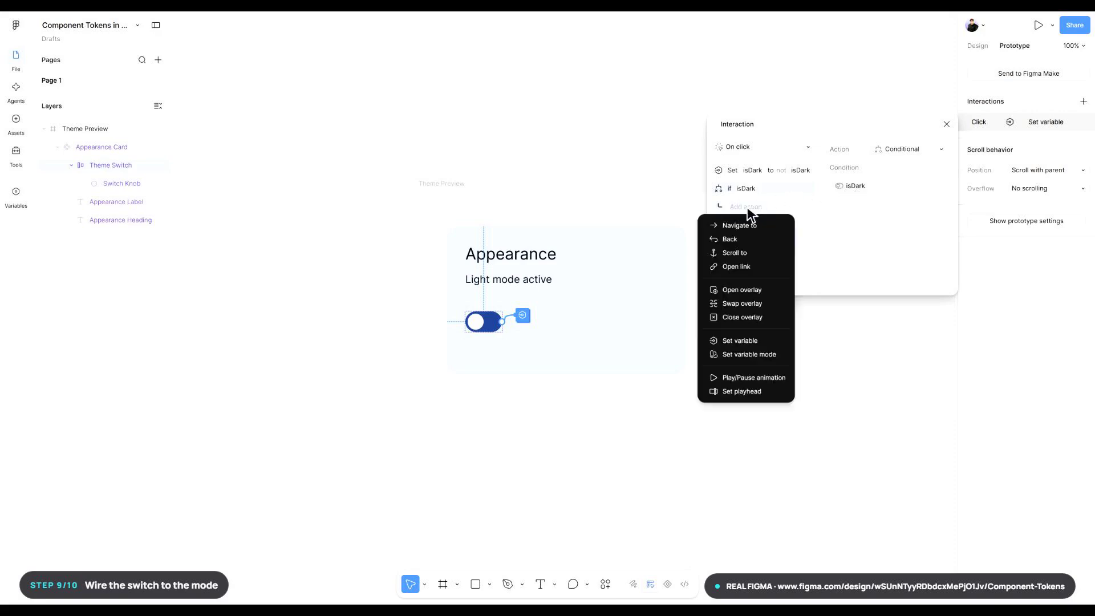
click(748, 354)
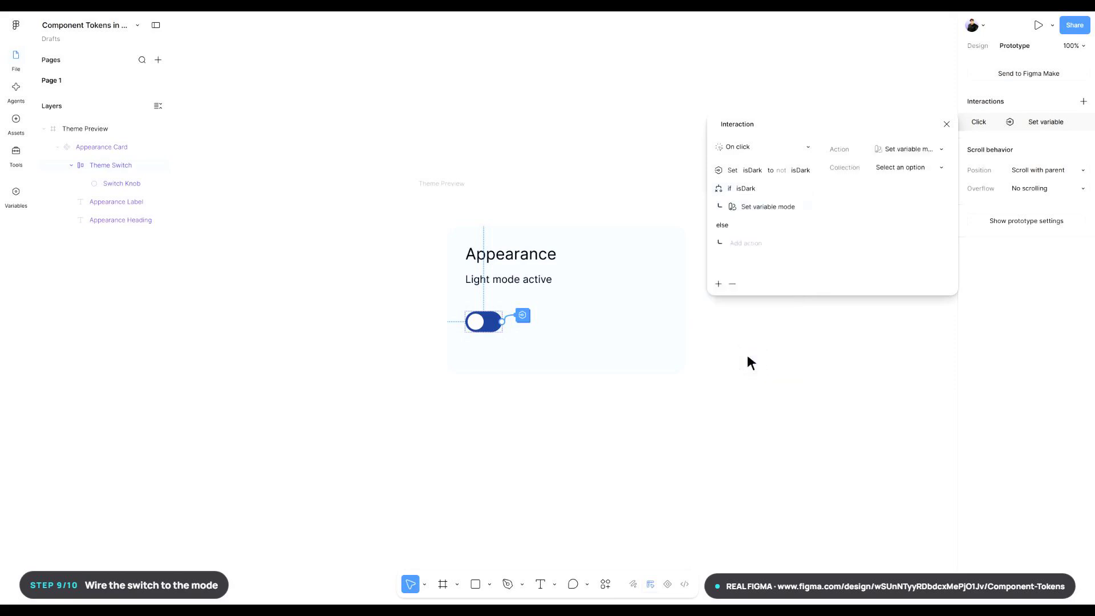
click(911, 167)
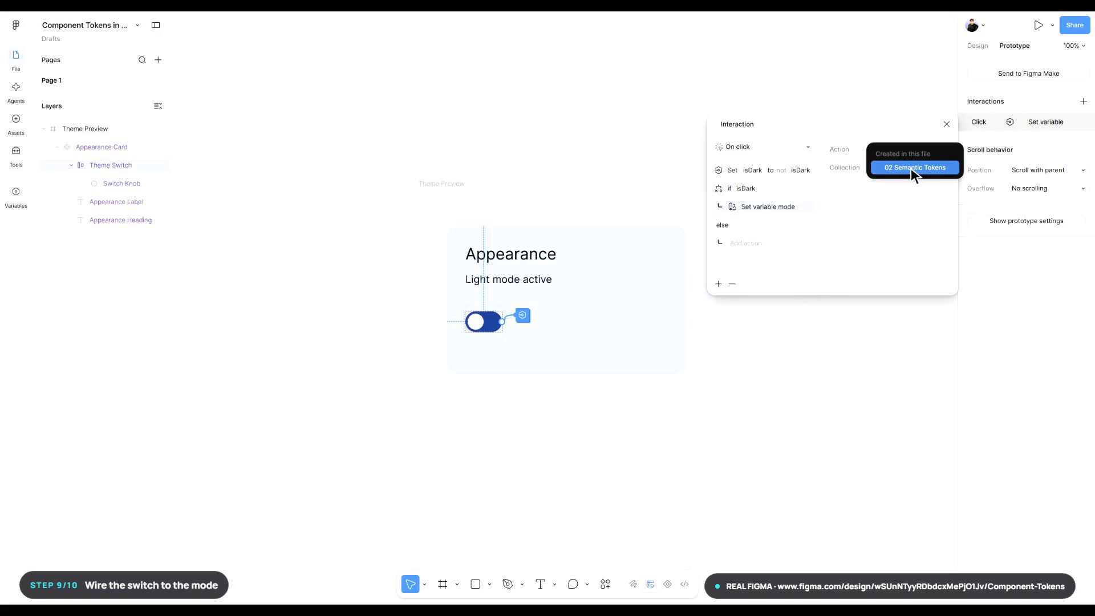
click(916, 168)
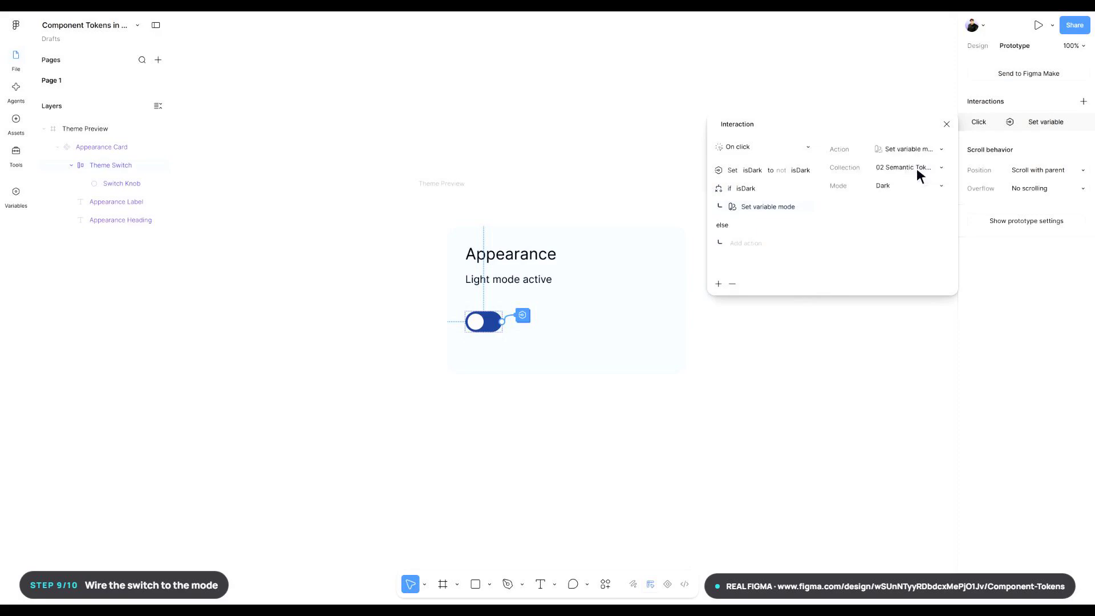
click(915, 193)
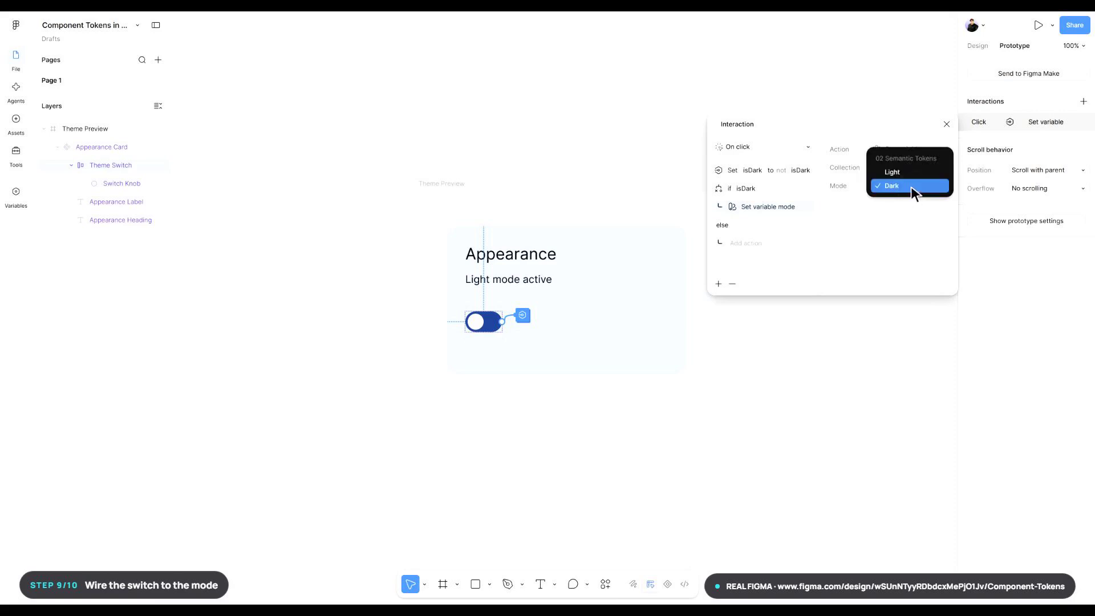
click(911, 191)
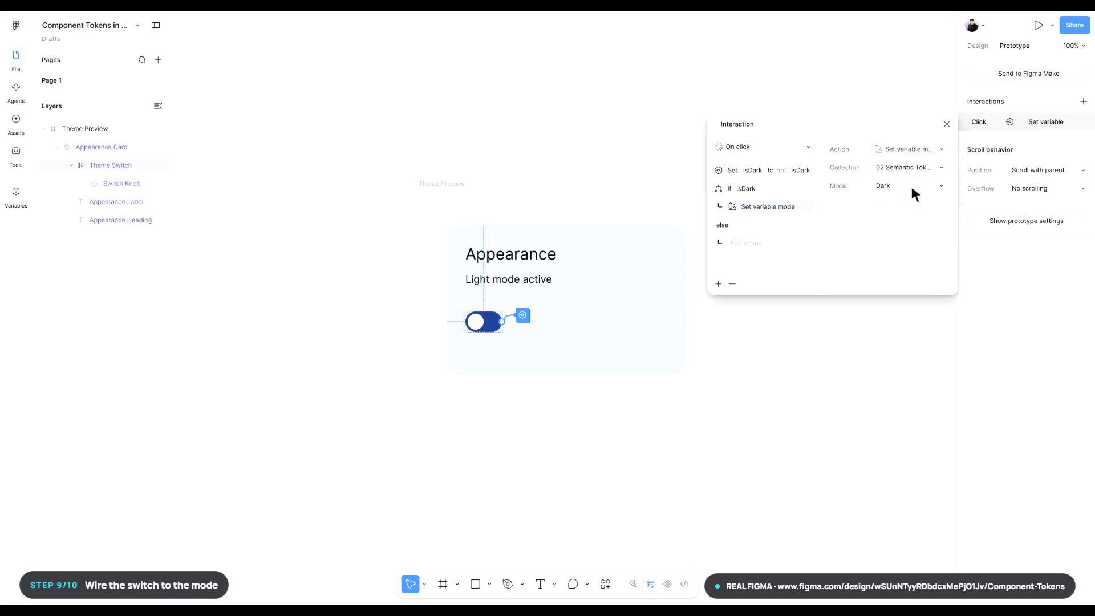
- In the else branch, add a Set variable mode action switching the 02 Semantic Tokens collection to Light
click(752, 245)
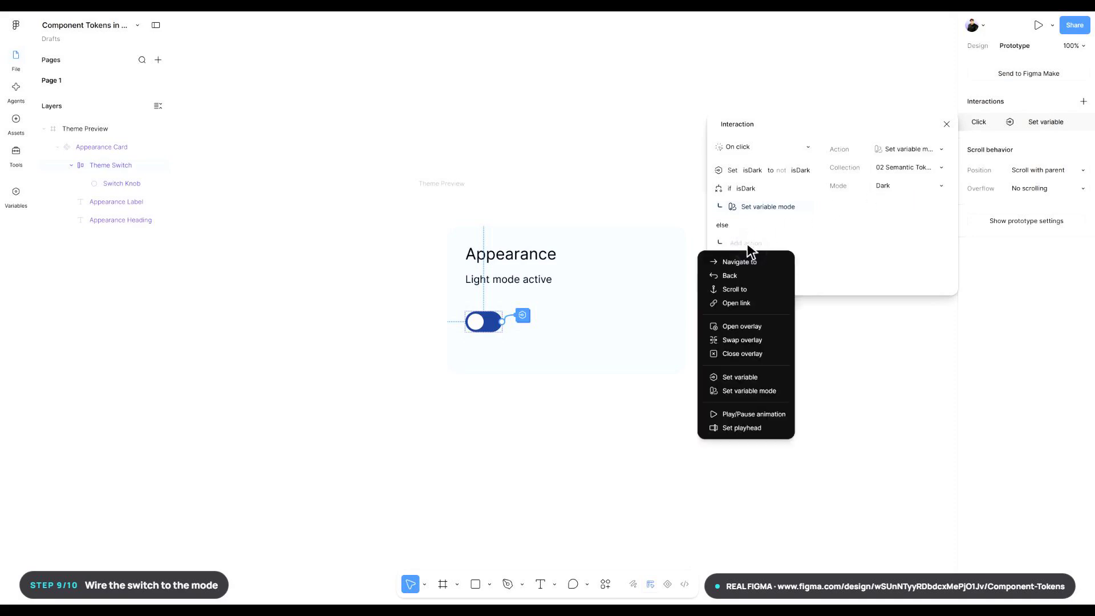
click(750, 391)
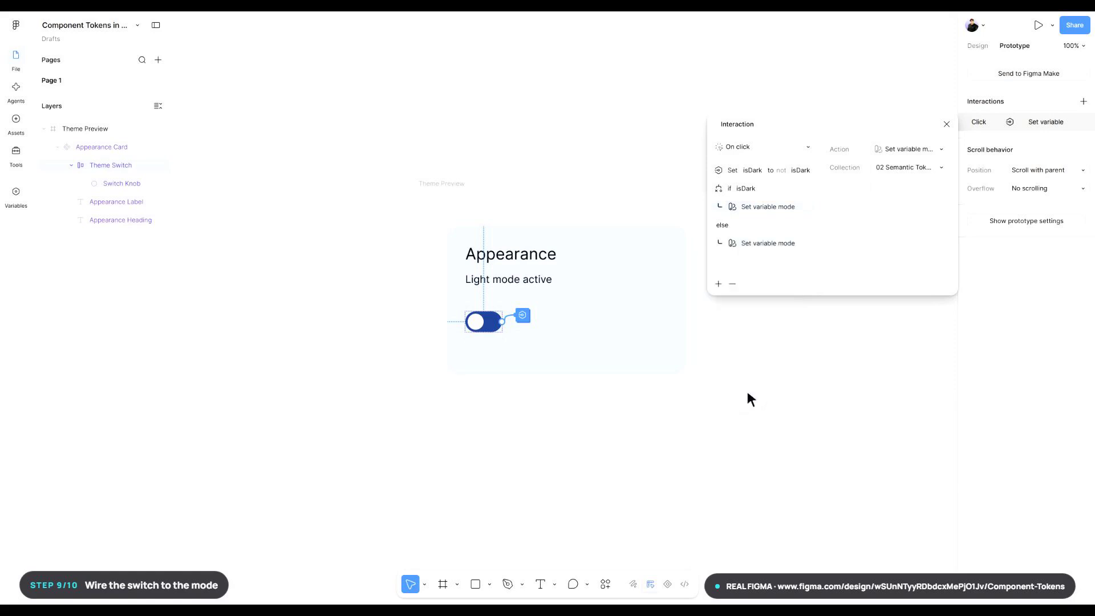
click(911, 168)
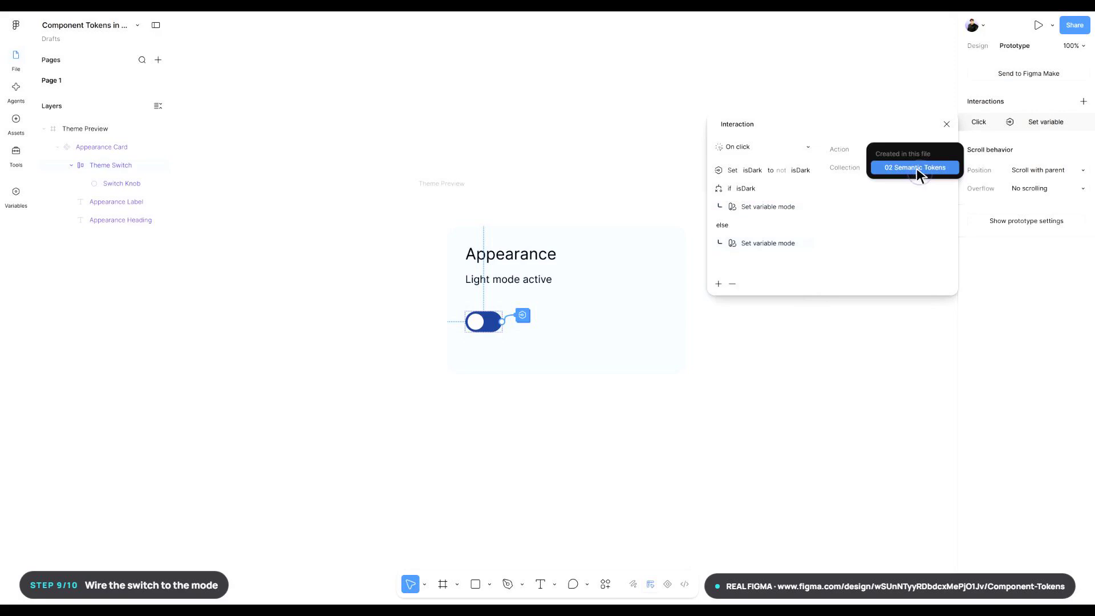
click(916, 168)
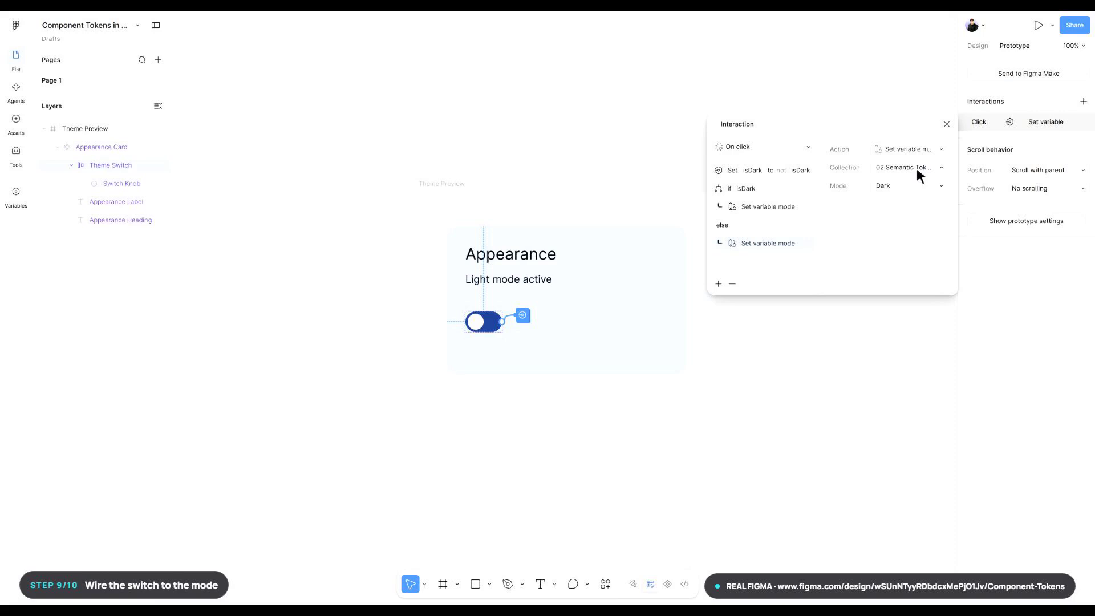
click(912, 186)
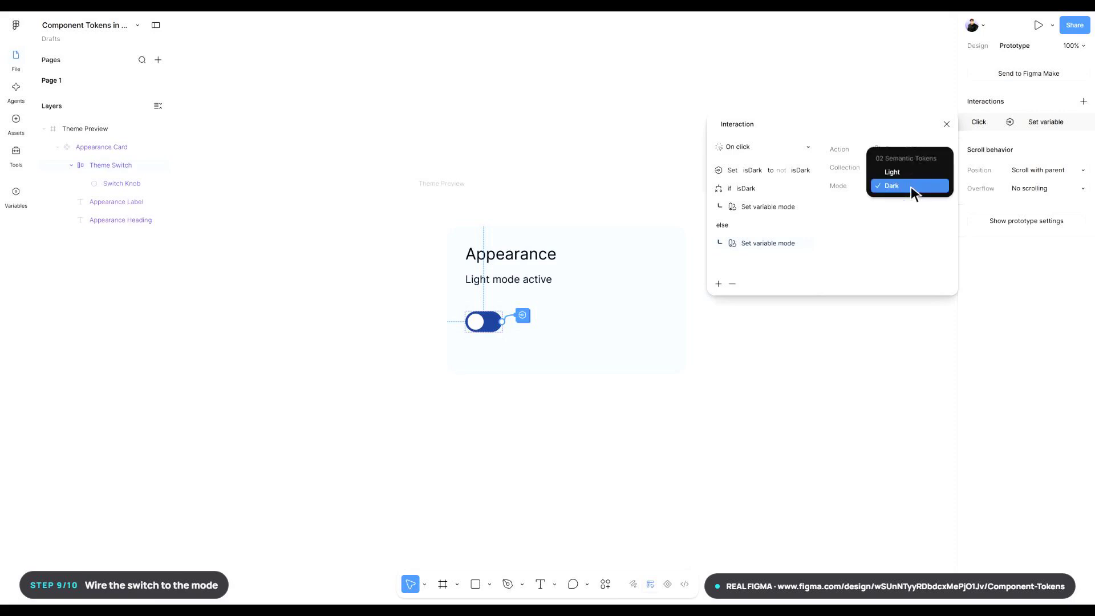
click(912, 172)
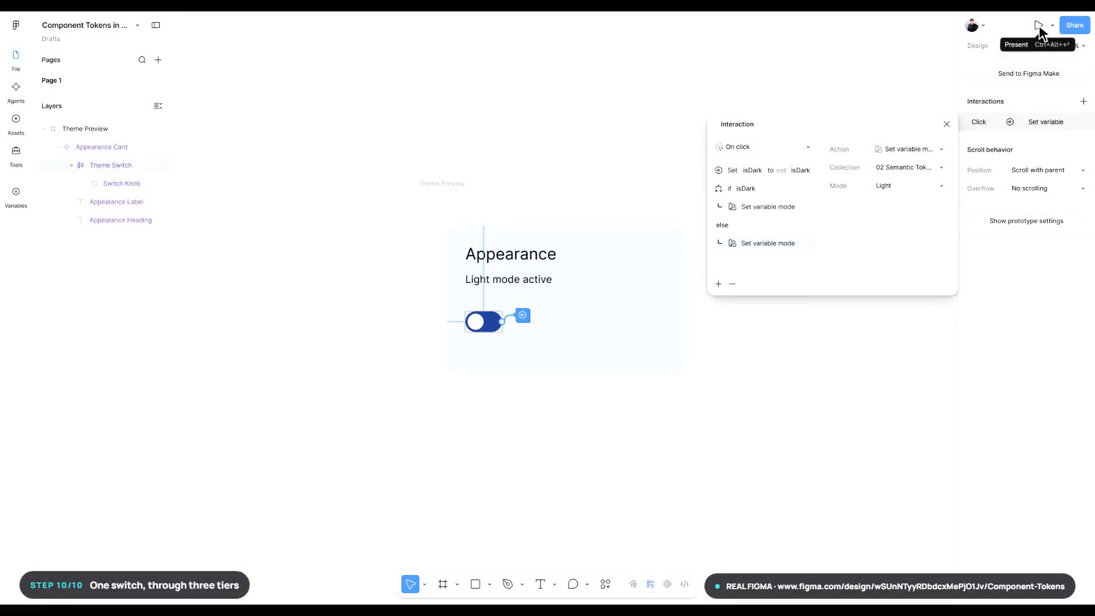
- Present the prototype and toggle the Theme Switch to dark mode and back to light to test it
click(1039, 25)
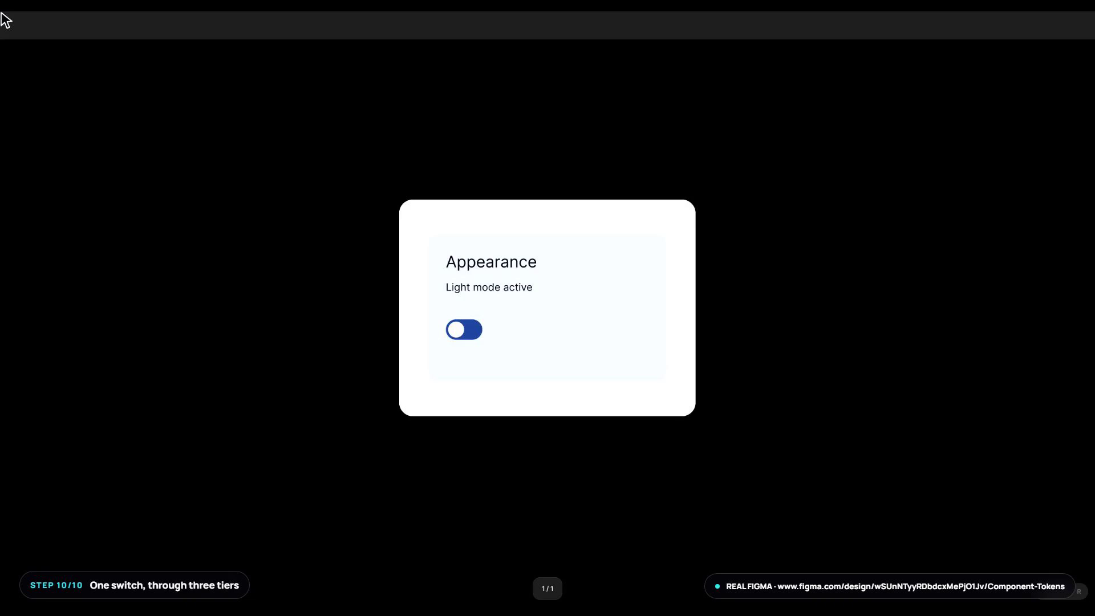
click(466, 331)
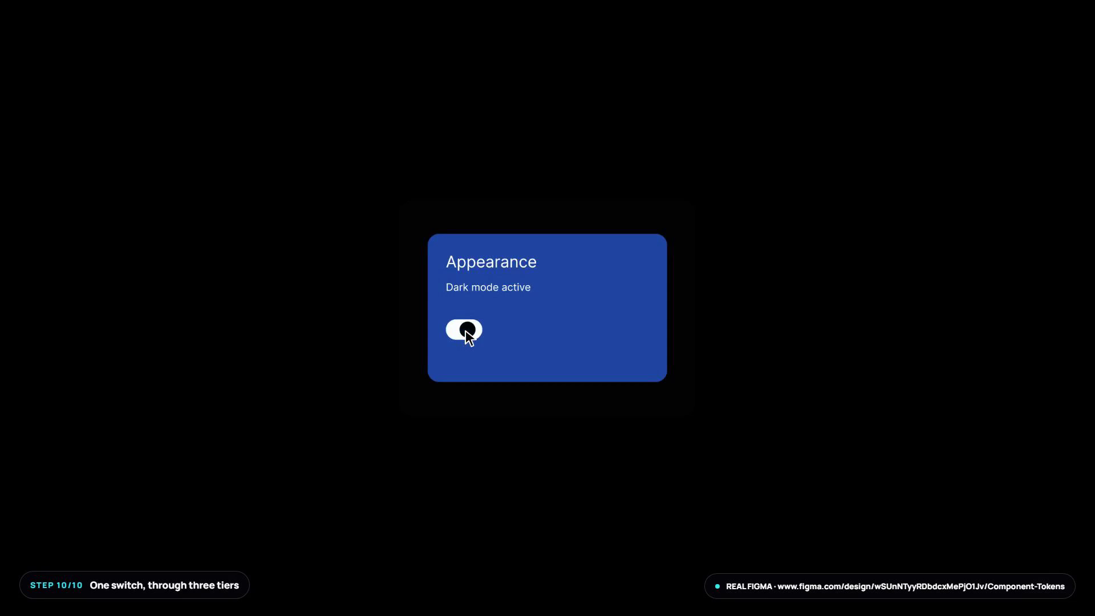
click(465, 331)
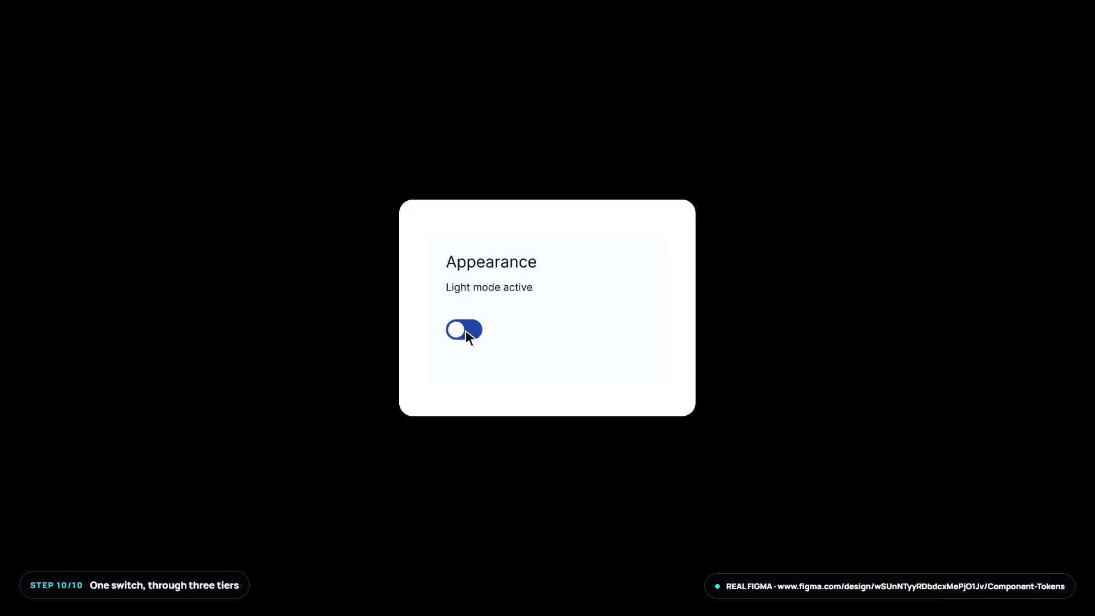